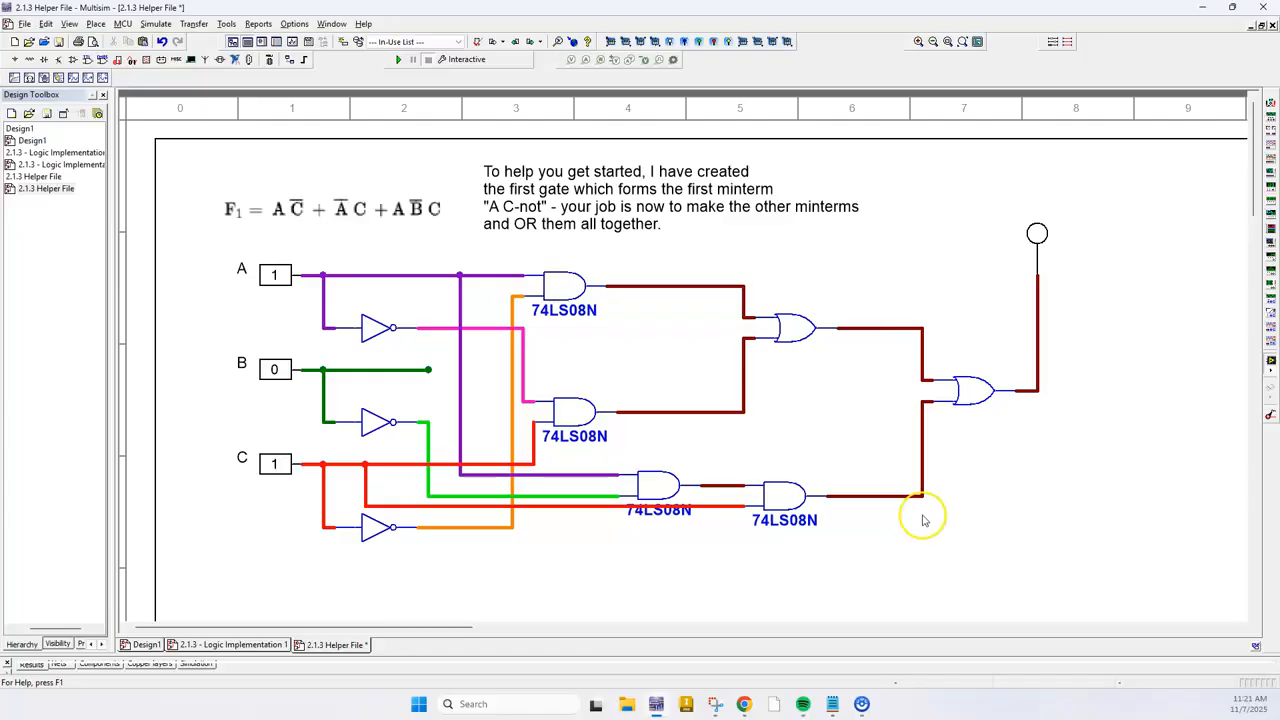
# Switch to the Tinkercad 2.1.3 Circuit Starter and look over the whole breadboard layout
pyautogui.moveTo(836, 708)
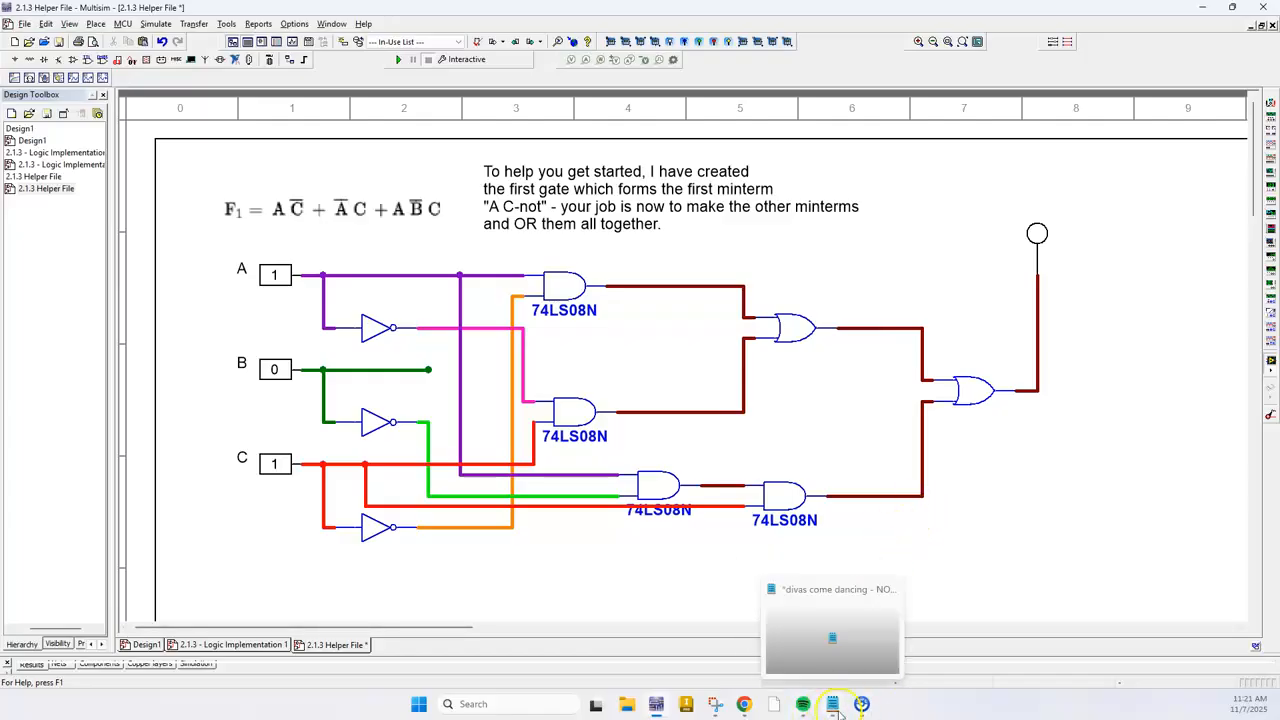
pyautogui.click(1206, 11)
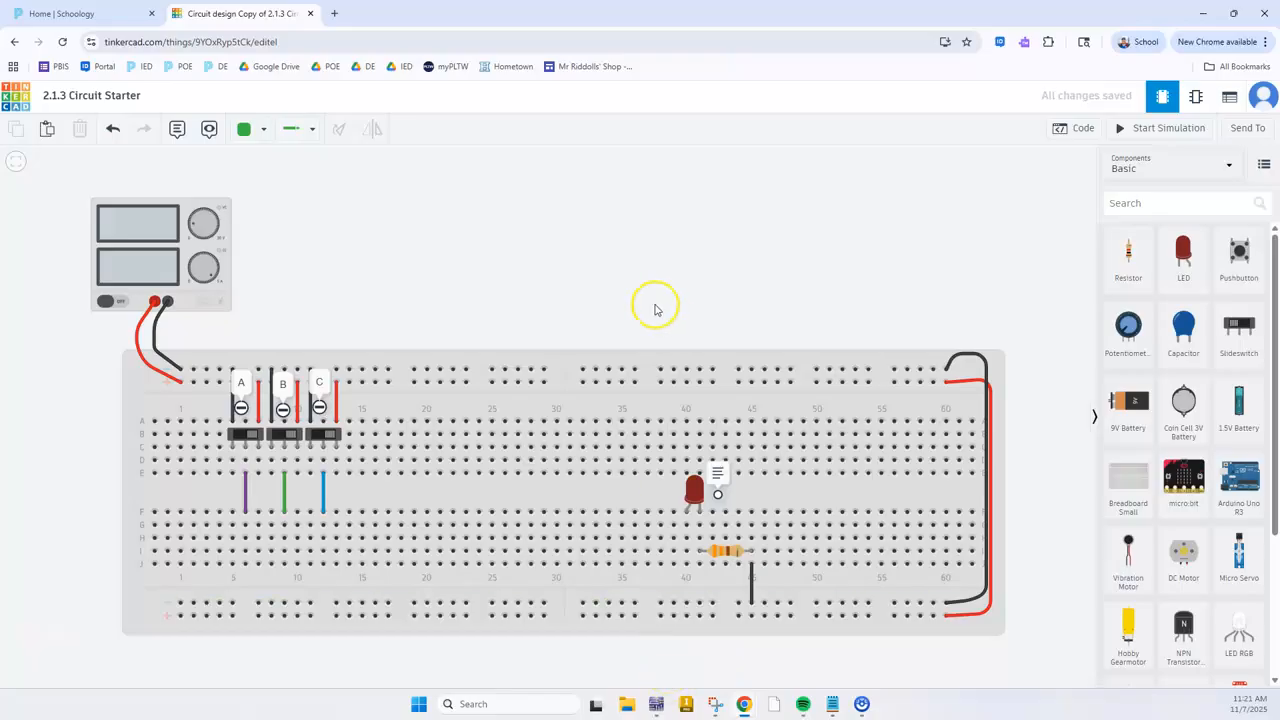
pyautogui.moveTo(546, 250); pyautogui.dragTo(540, 206)
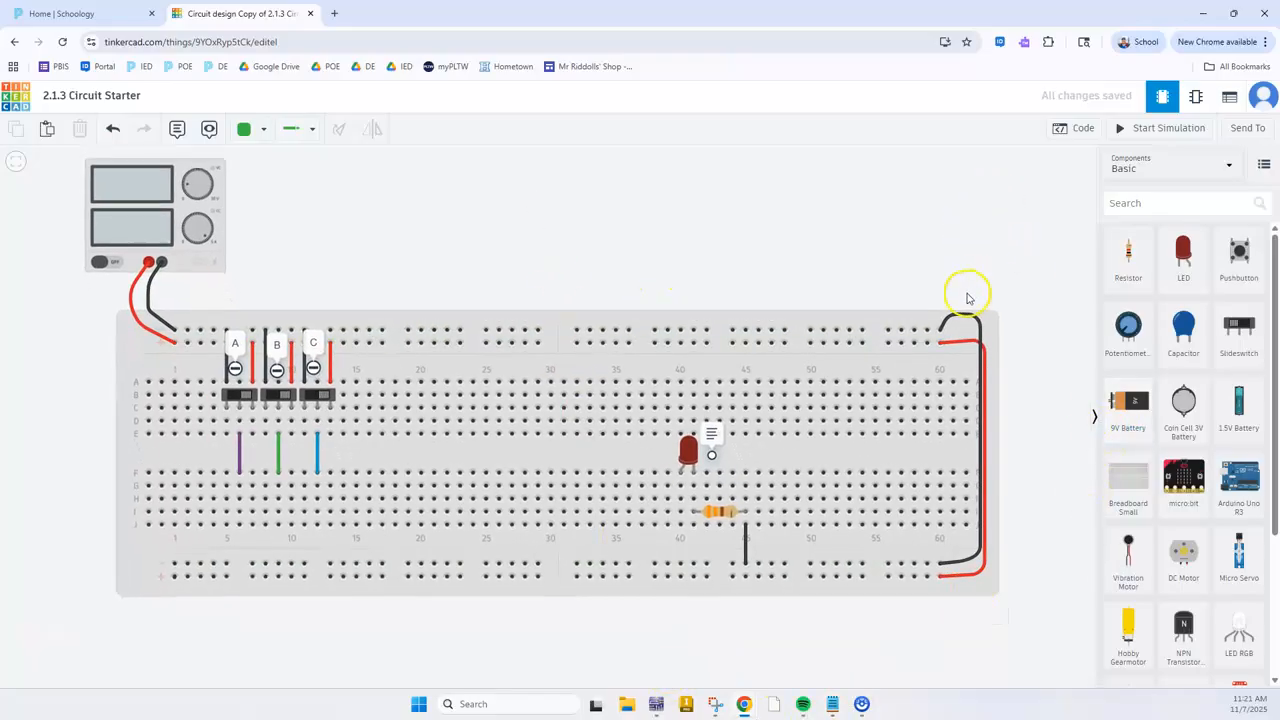
pyautogui.moveTo(1055, 309); pyautogui.dragTo(1055, 318)
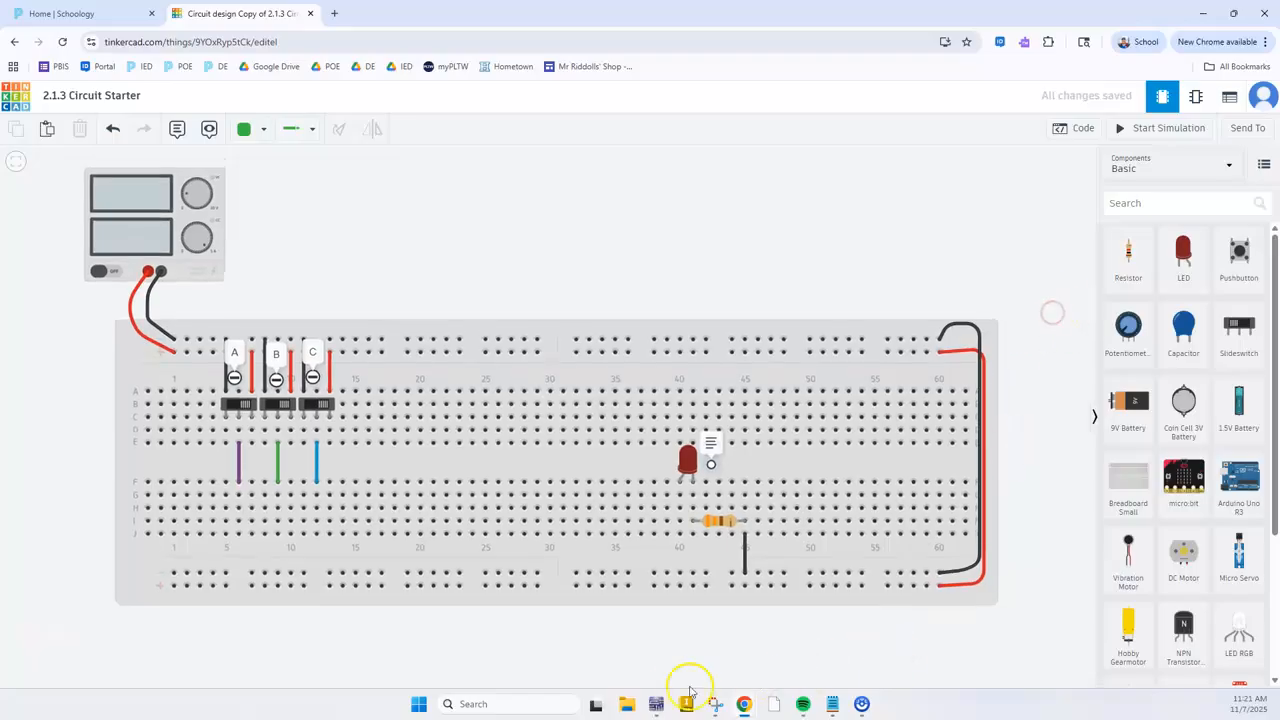
# Switch to the Multisim schematic and examine its inverters, AND gates and OR gates
pyautogui.click(657, 708)
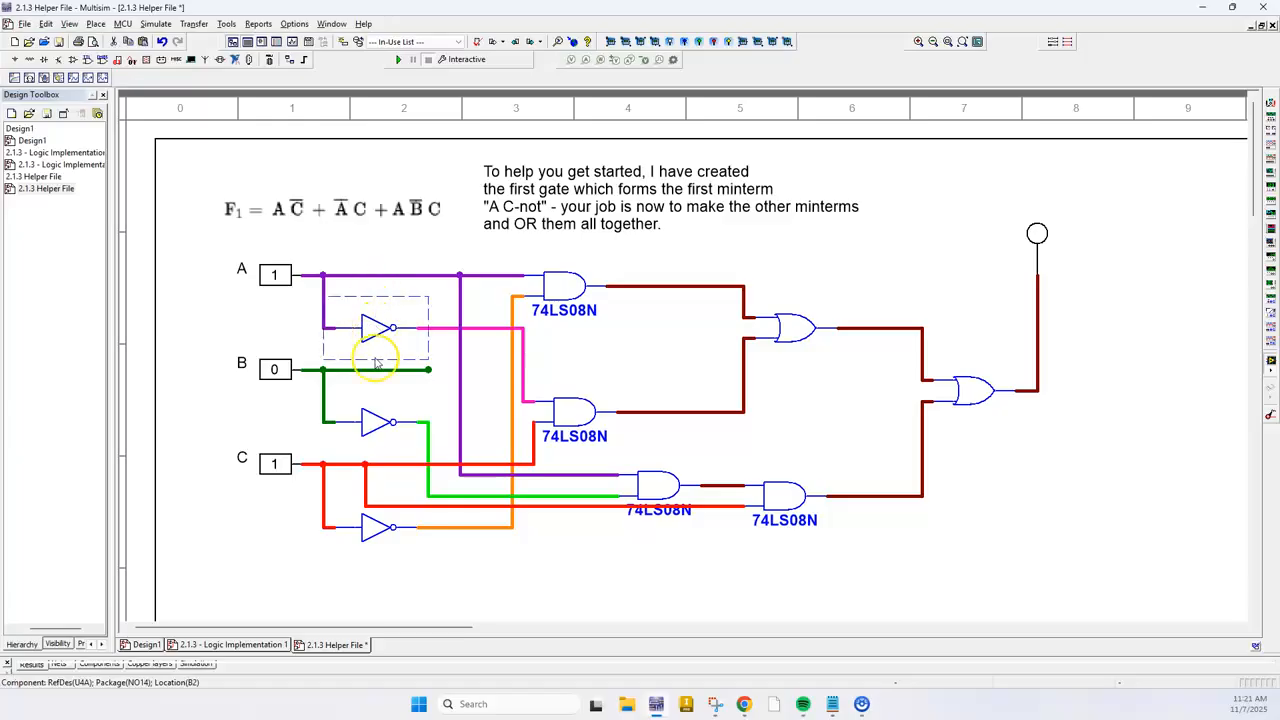
pyautogui.click(376, 528)
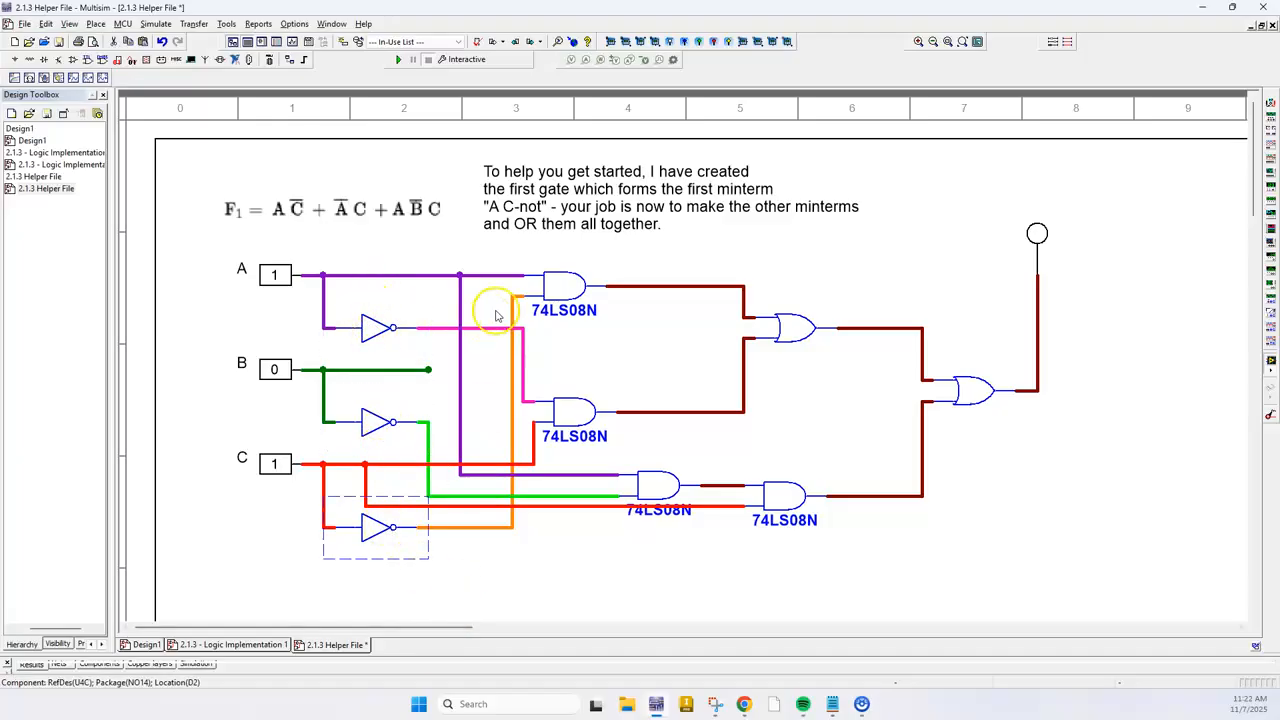
pyautogui.click(663, 487)
pyautogui.click(780, 492)
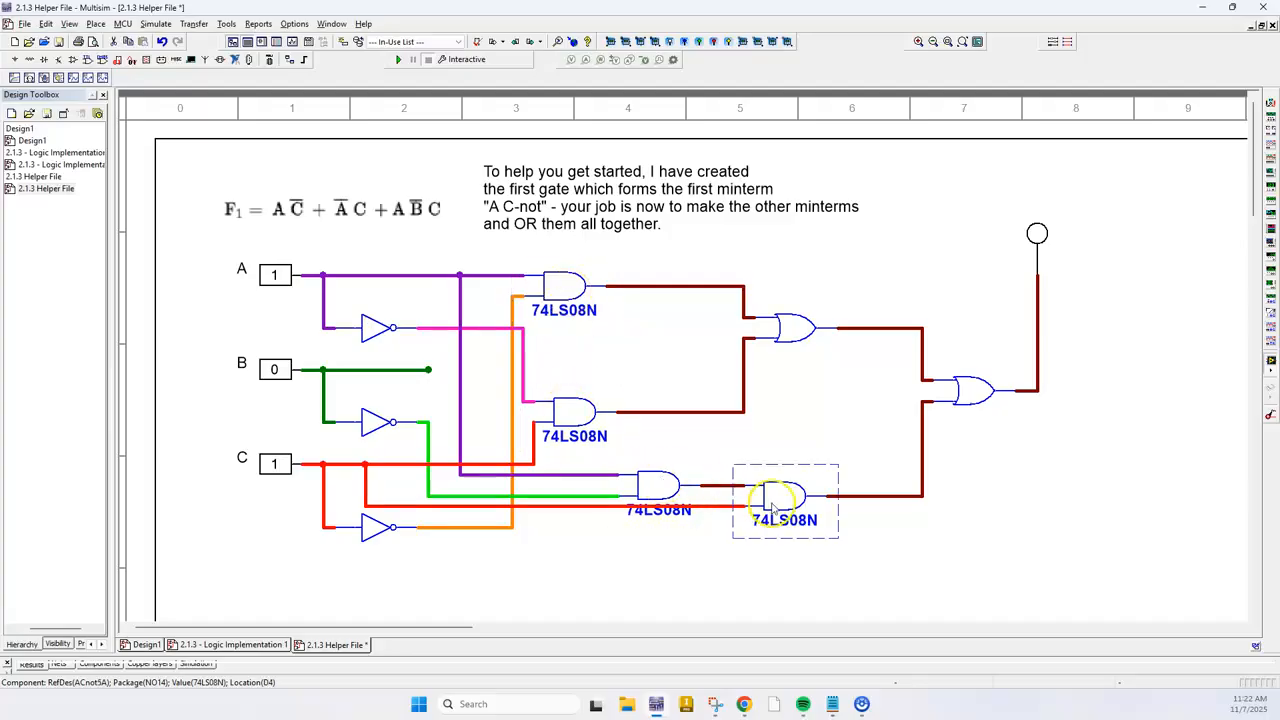
pyautogui.click(930, 383)
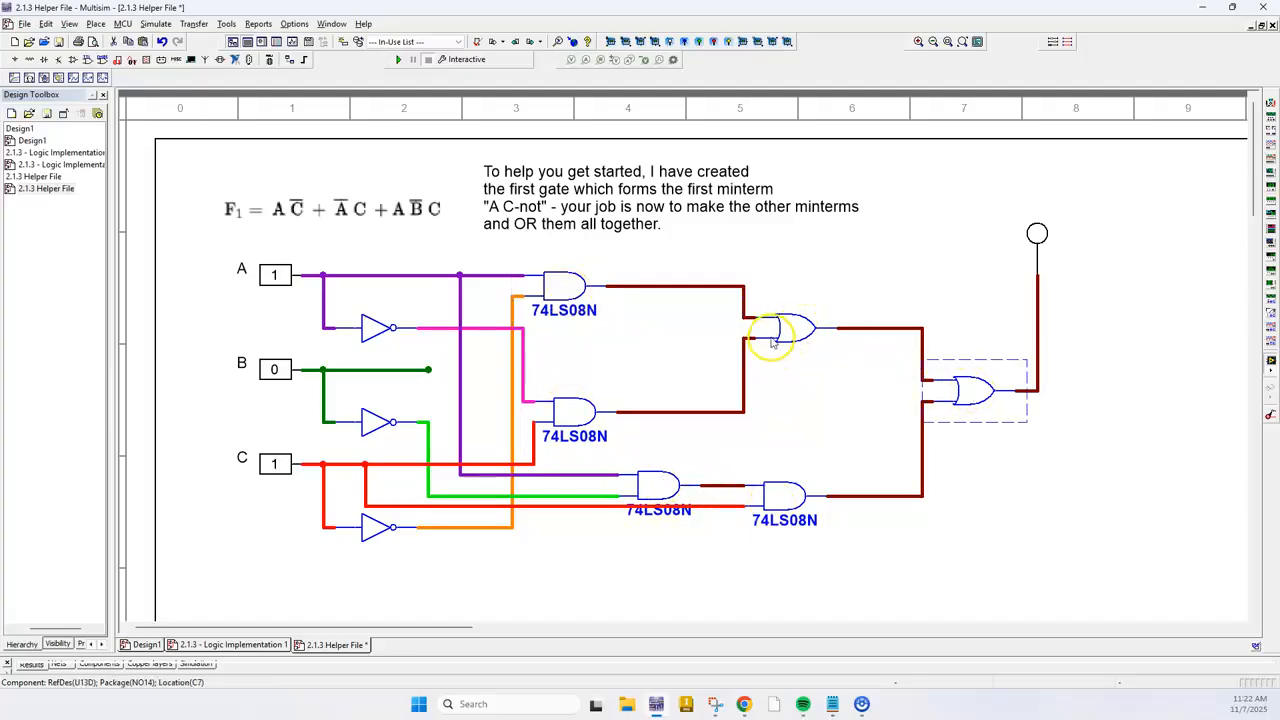
pyautogui.click(1014, 523)
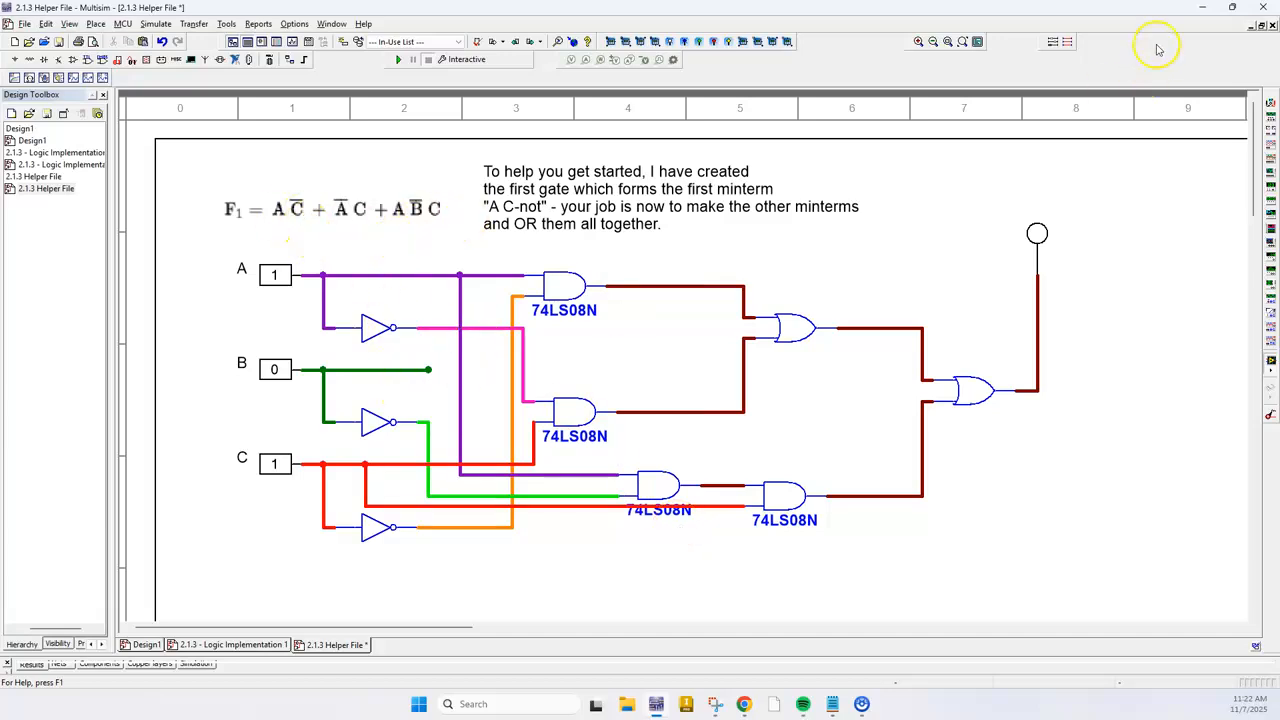
# Switch to Tinkercad and inspect slideswitch A, checking it against the Multisim schematic
pyautogui.click(1201, 9)
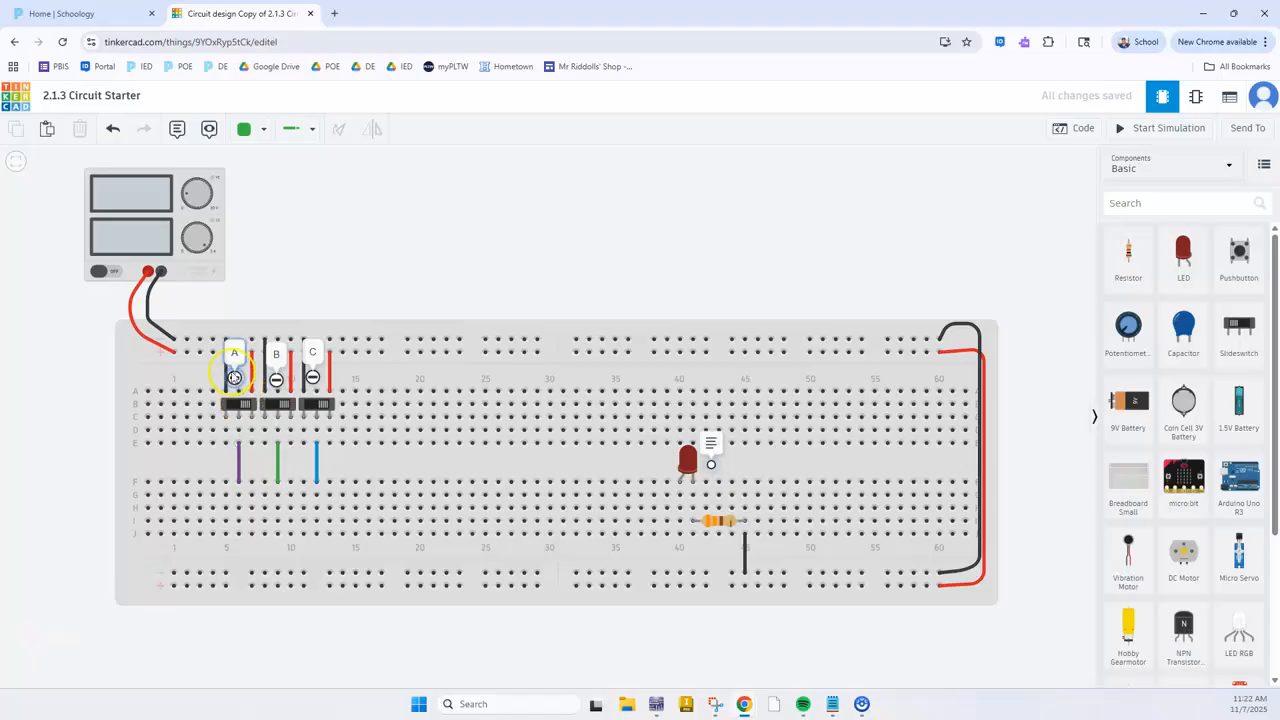
pyautogui.click(240, 410)
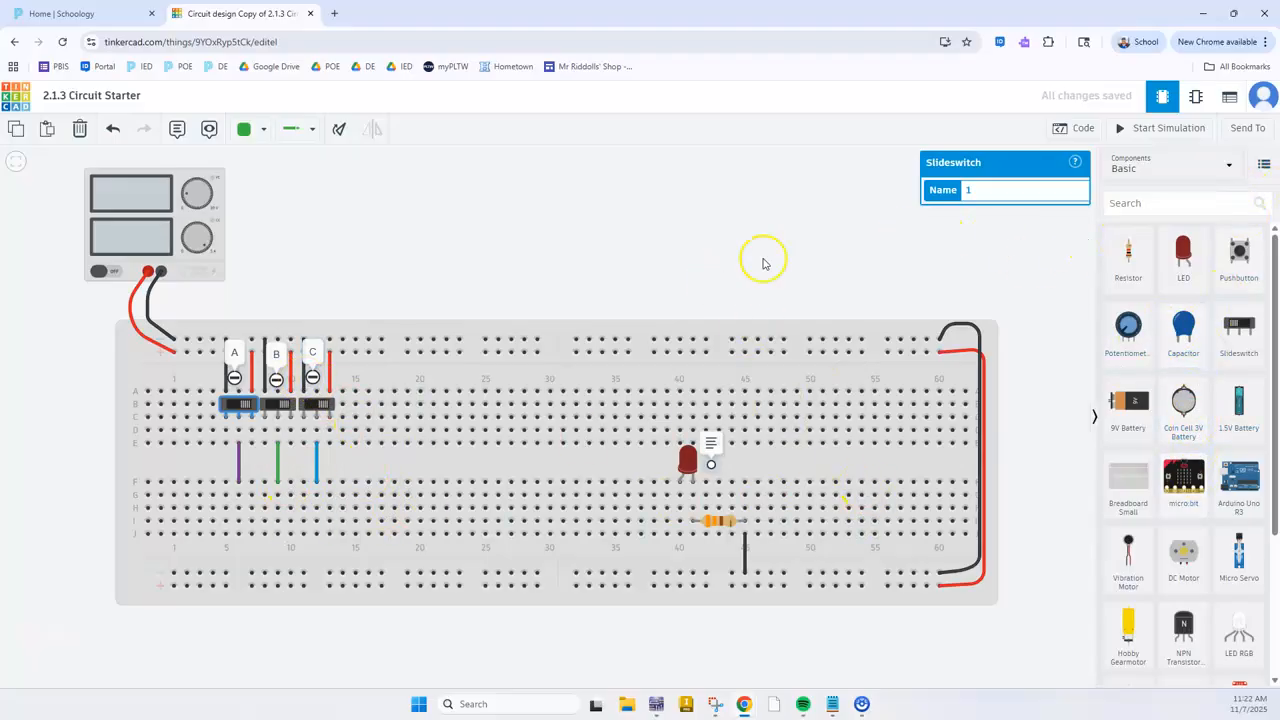
pyautogui.click(660, 705)
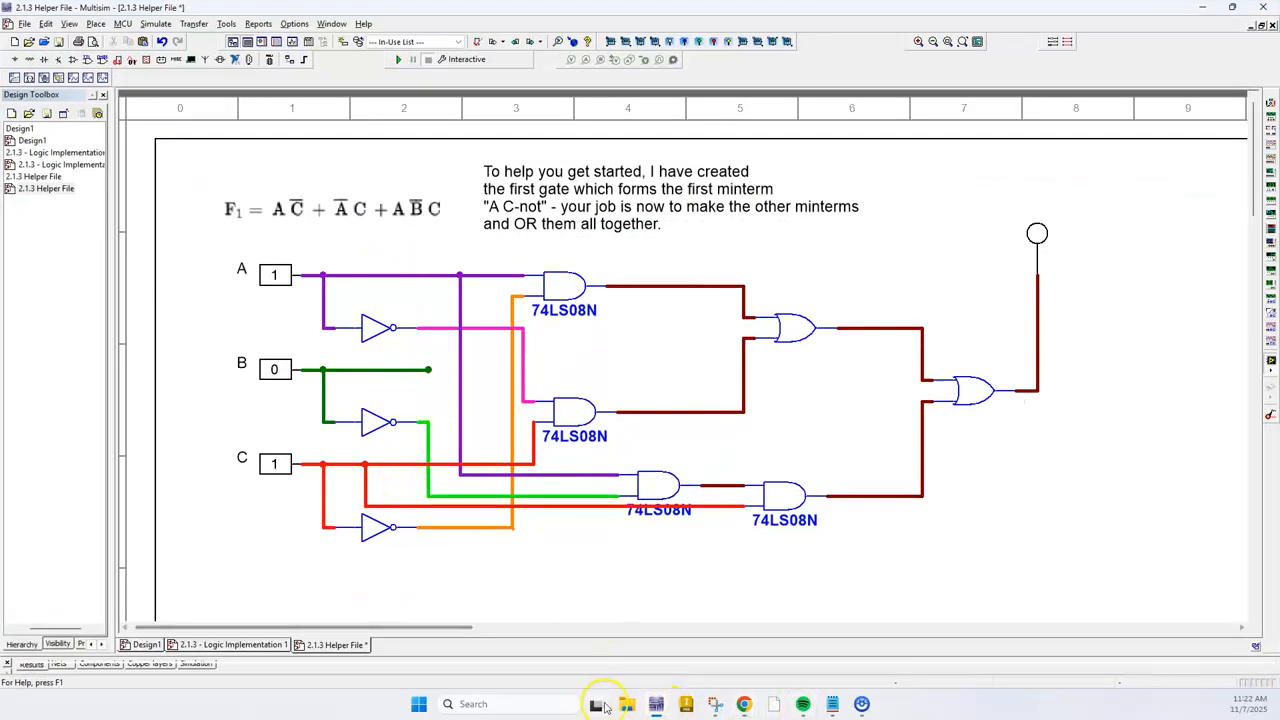
pyautogui.click(656, 705)
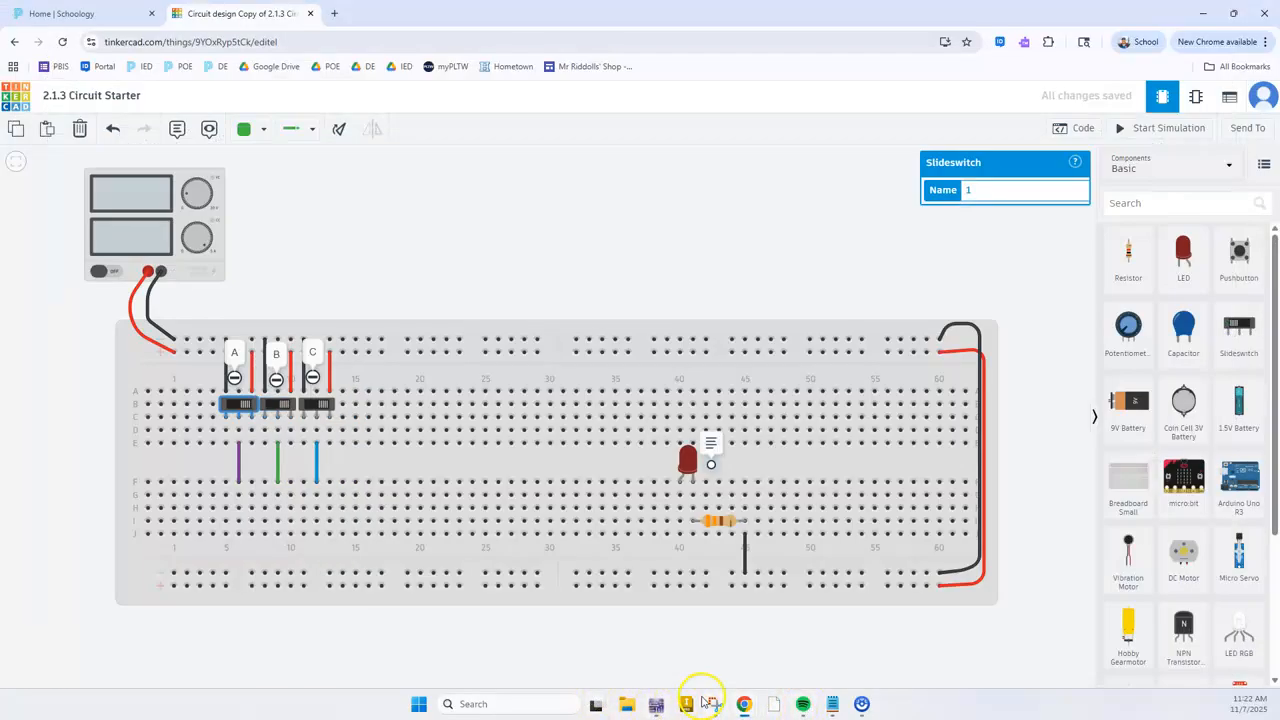
# Show all components and place a Hex Inverter across the breadboard's center gap at columns 15 to 21
pyautogui.click(1143, 166)
pyautogui.click(1139, 196)
pyautogui.scroll(-15, 1205, 520)
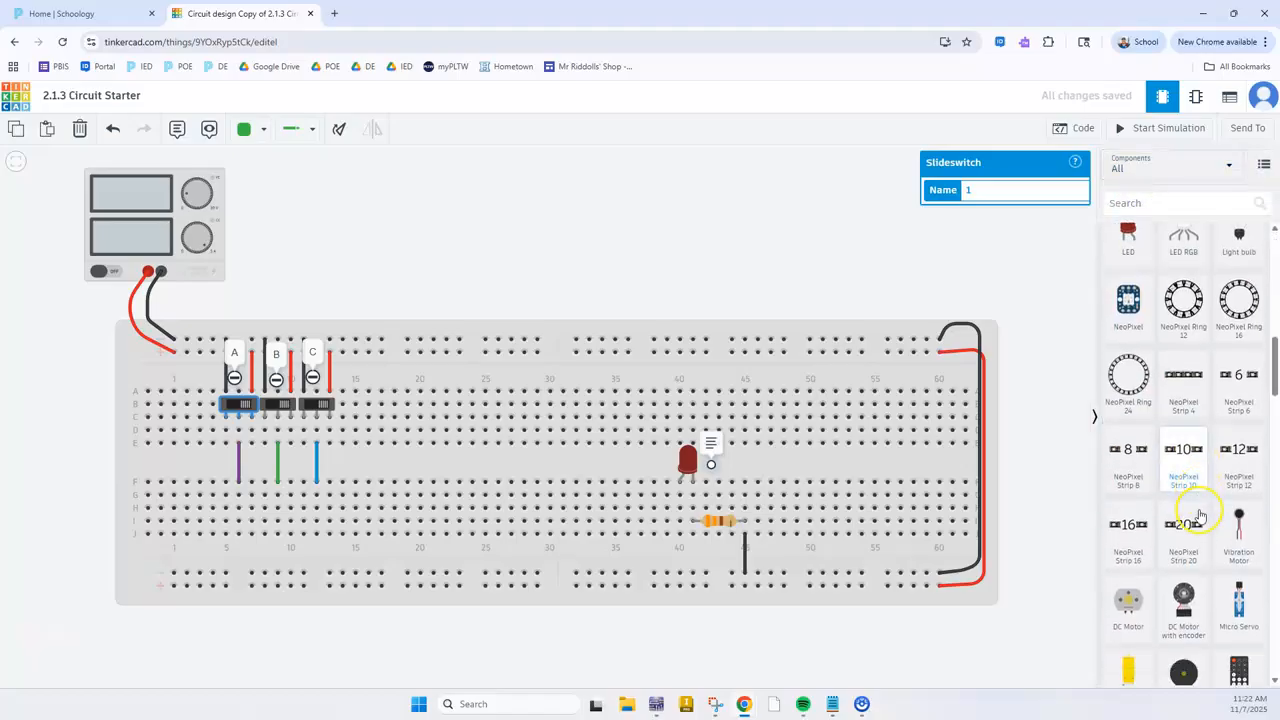
pyautogui.scroll(5, 1192, 520)
pyautogui.scroll(-7, 1197, 560)
pyautogui.scroll(-1, 1197, 563)
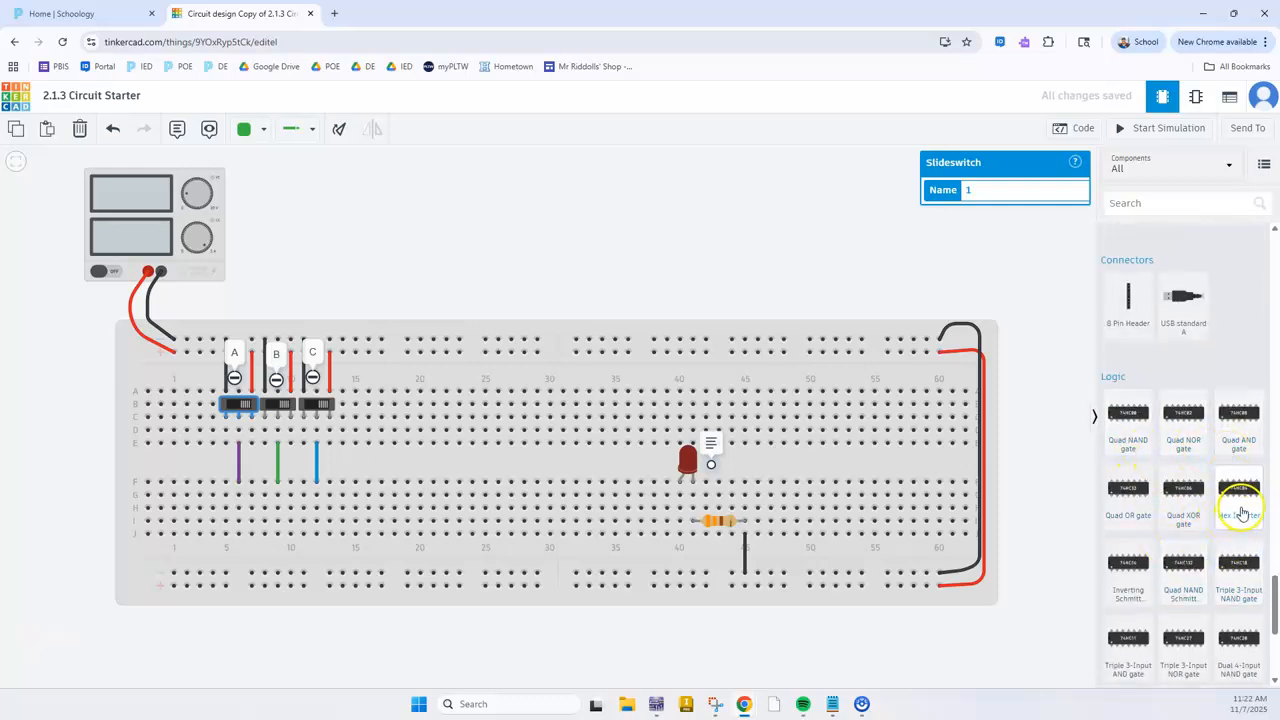
pyautogui.moveTo(1240, 527); pyautogui.dragTo(400, 467)
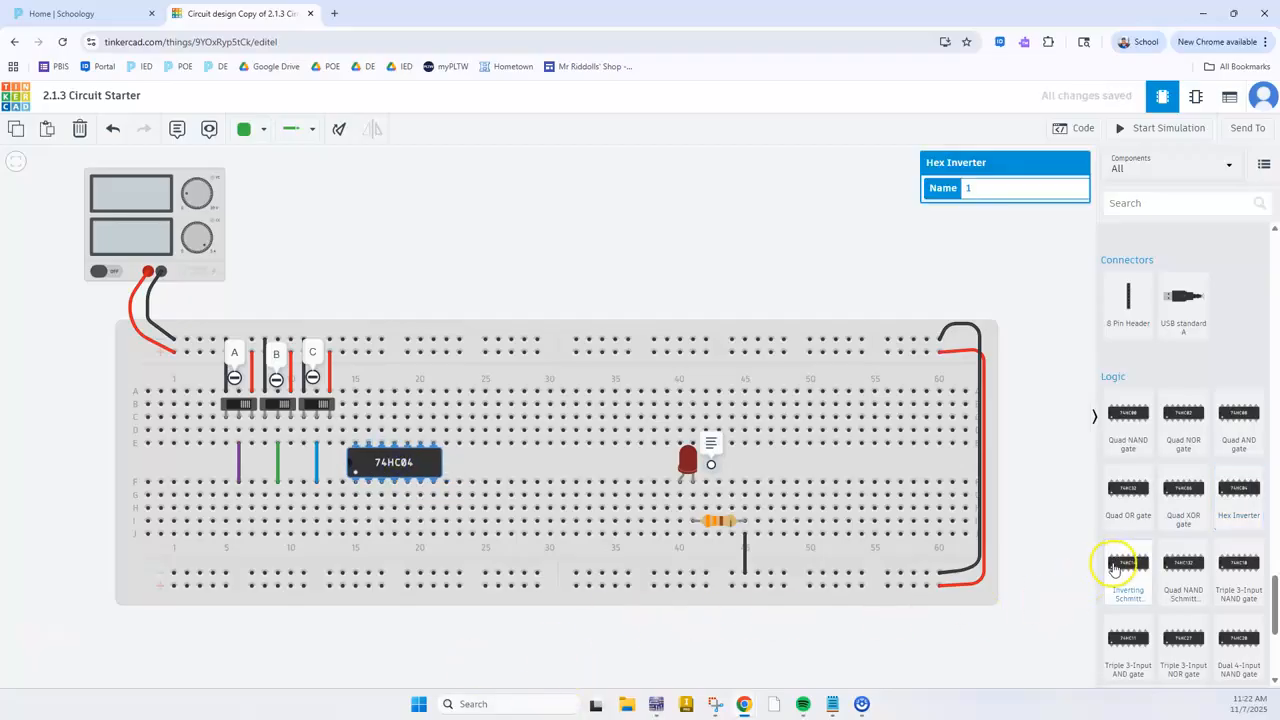
# Wire the 74HC04 with red from A15 to the upper positive rail and black from J21 to the lower negative rail
pyautogui.click(357, 446)
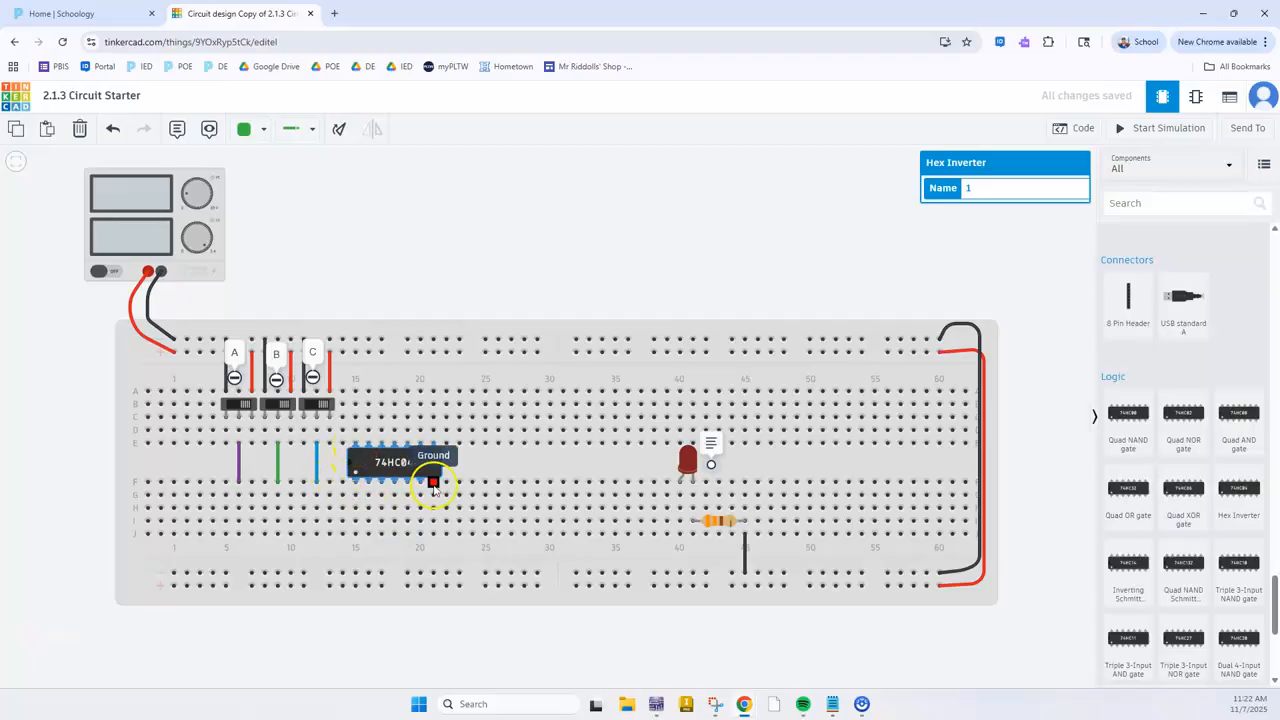
pyautogui.click(355, 353)
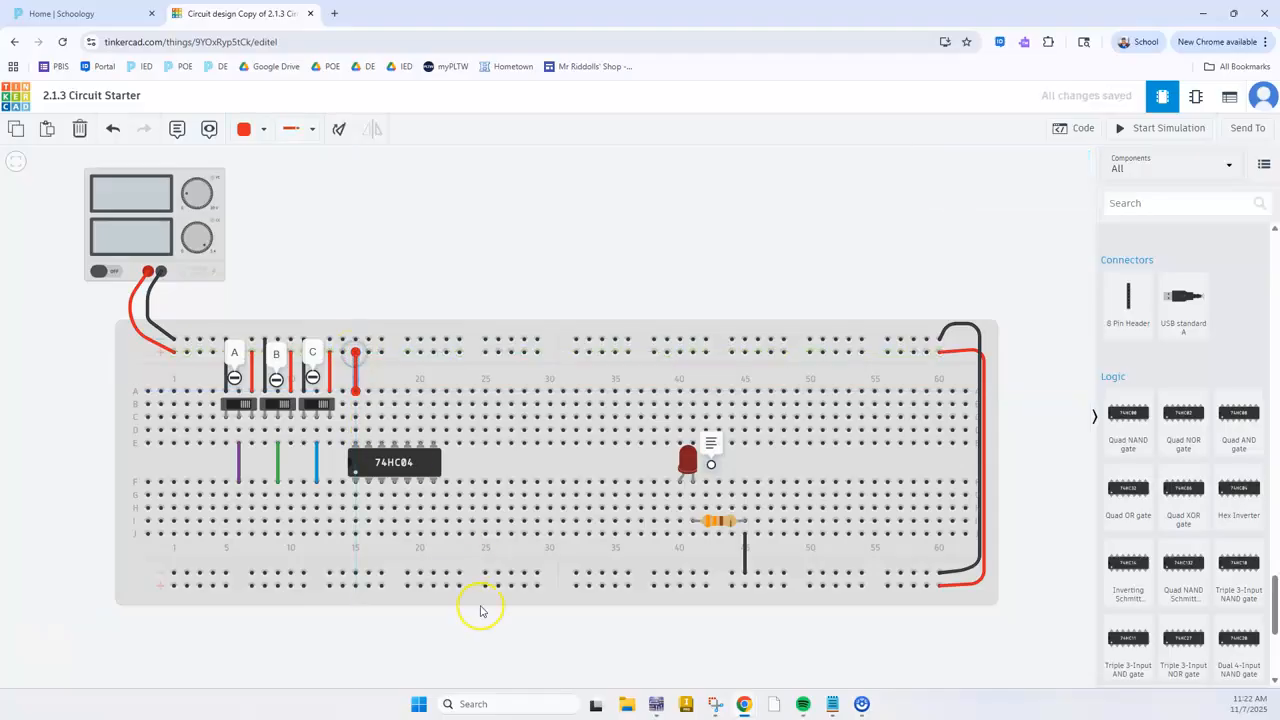
pyautogui.click(416, 380)
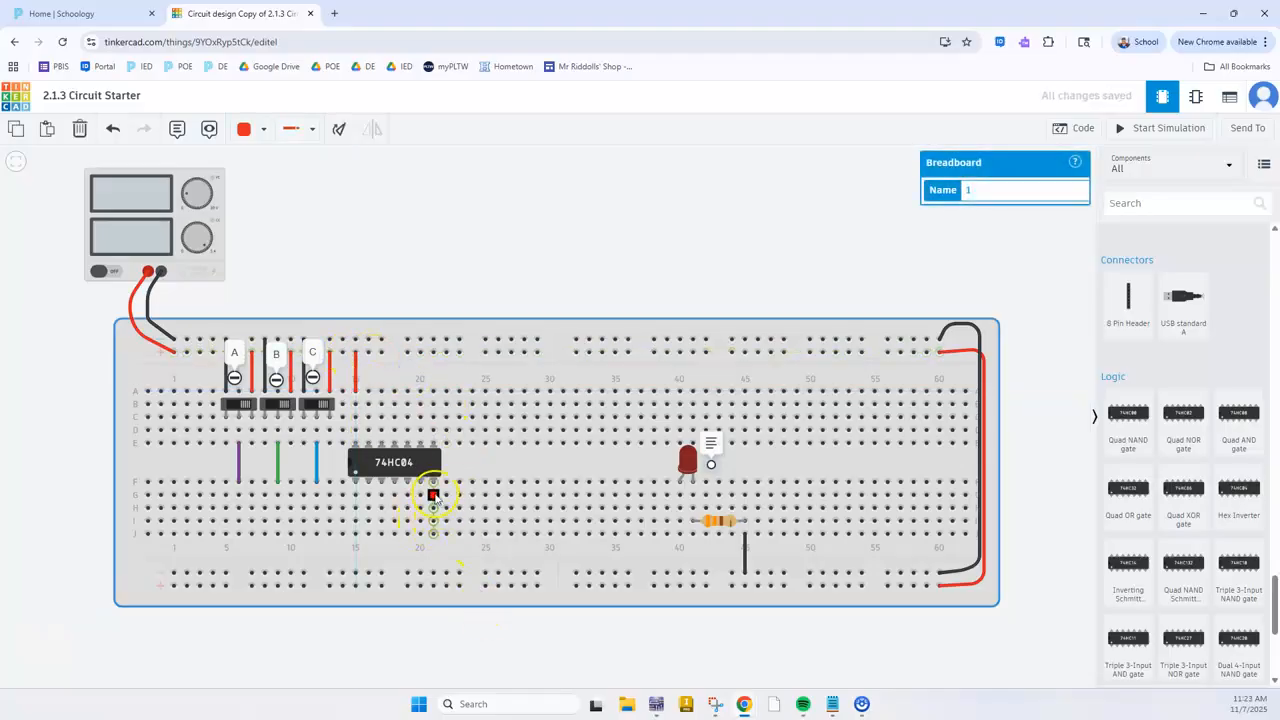
pyautogui.click(434, 533)
pyautogui.click(434, 574)
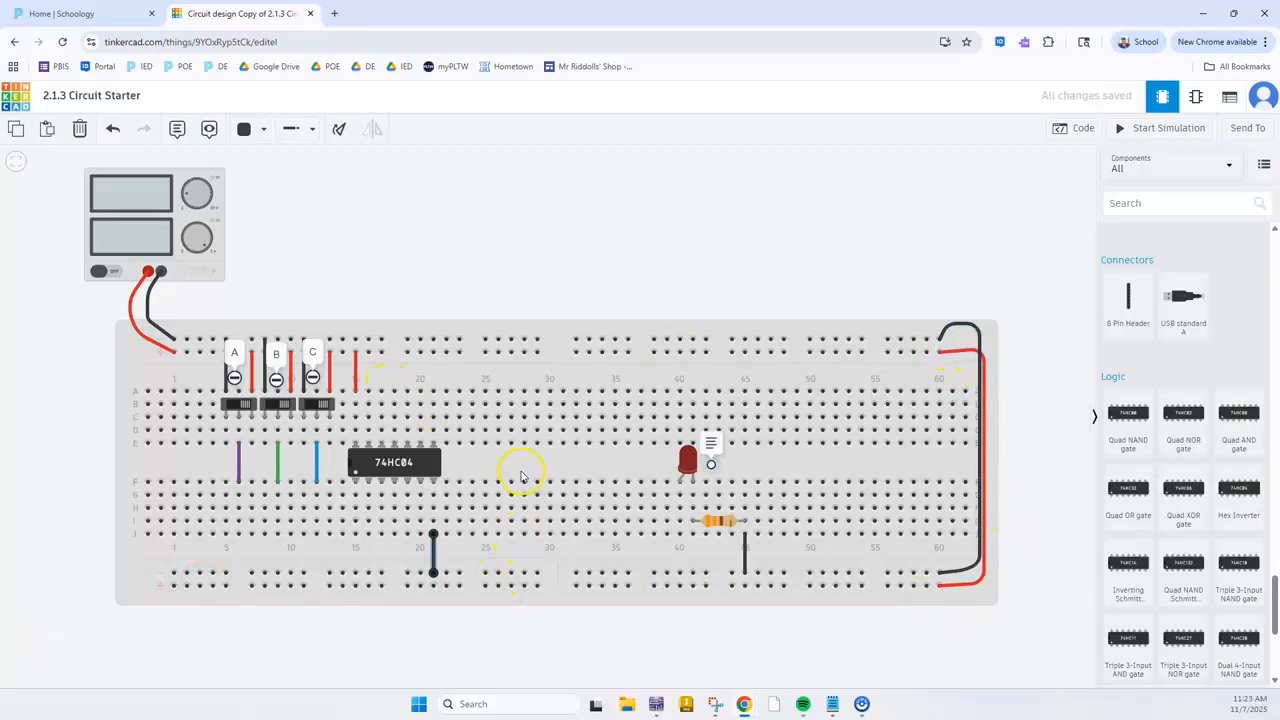
# Check the gates in Multisim, return to Tinkercad and place a Quad AND gate across the center gap at columns 24 to 30
pyautogui.hotkey('alt', 'Tab')
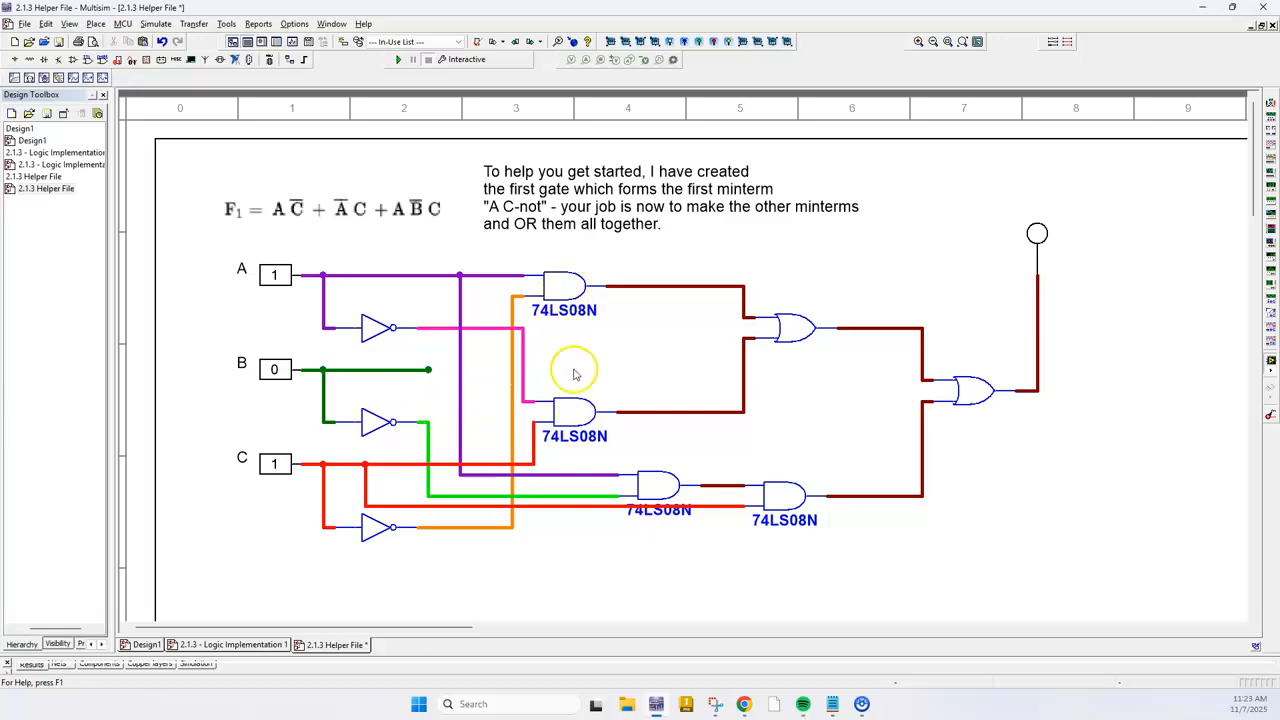
pyautogui.hotkey('alt', 'Tab')
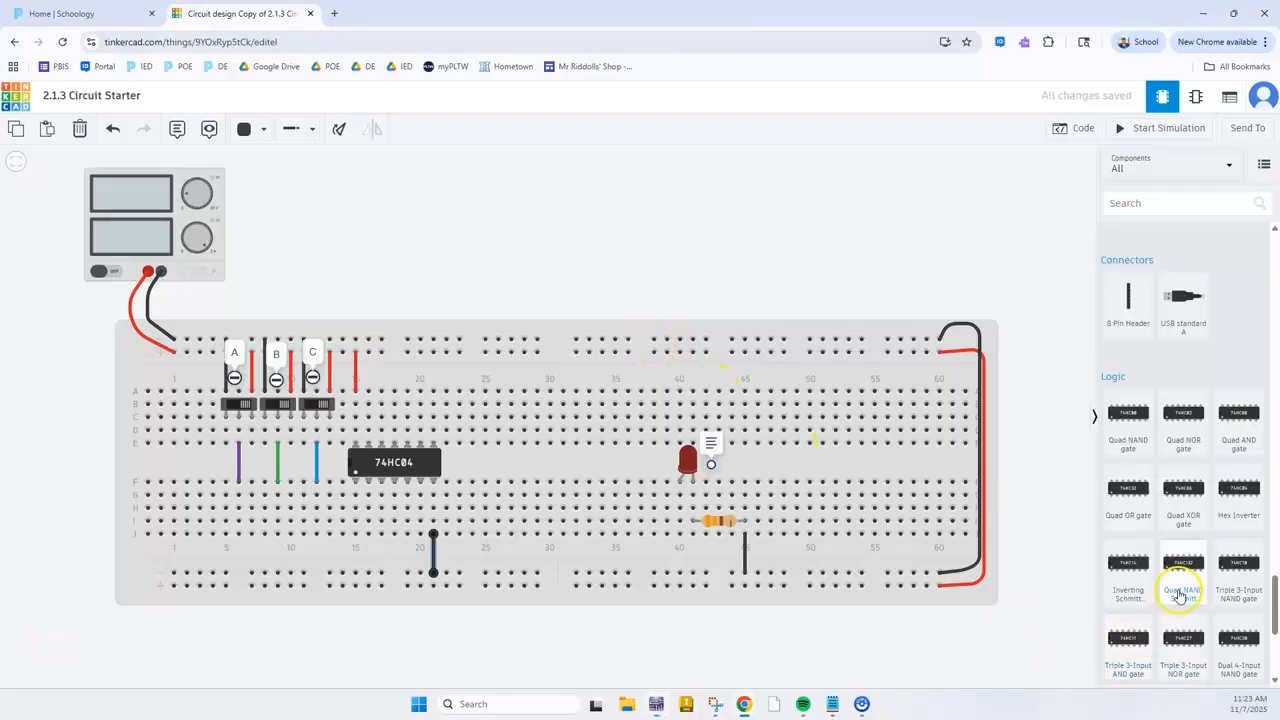
pyautogui.moveTo(1245, 425); pyautogui.dragTo(516, 466)
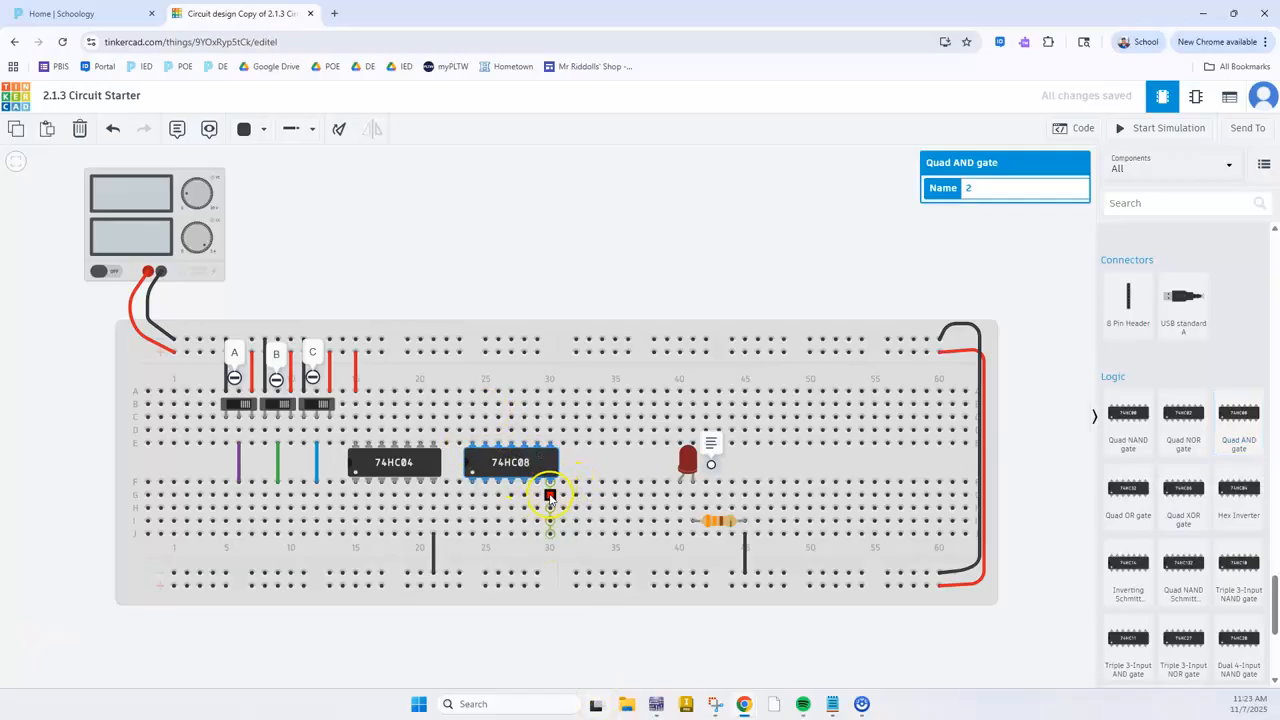
# Wire the 74HC08 with black from J30 to the lower negative rail and red from A24 to the upper positive rail
pyautogui.click(551, 535)
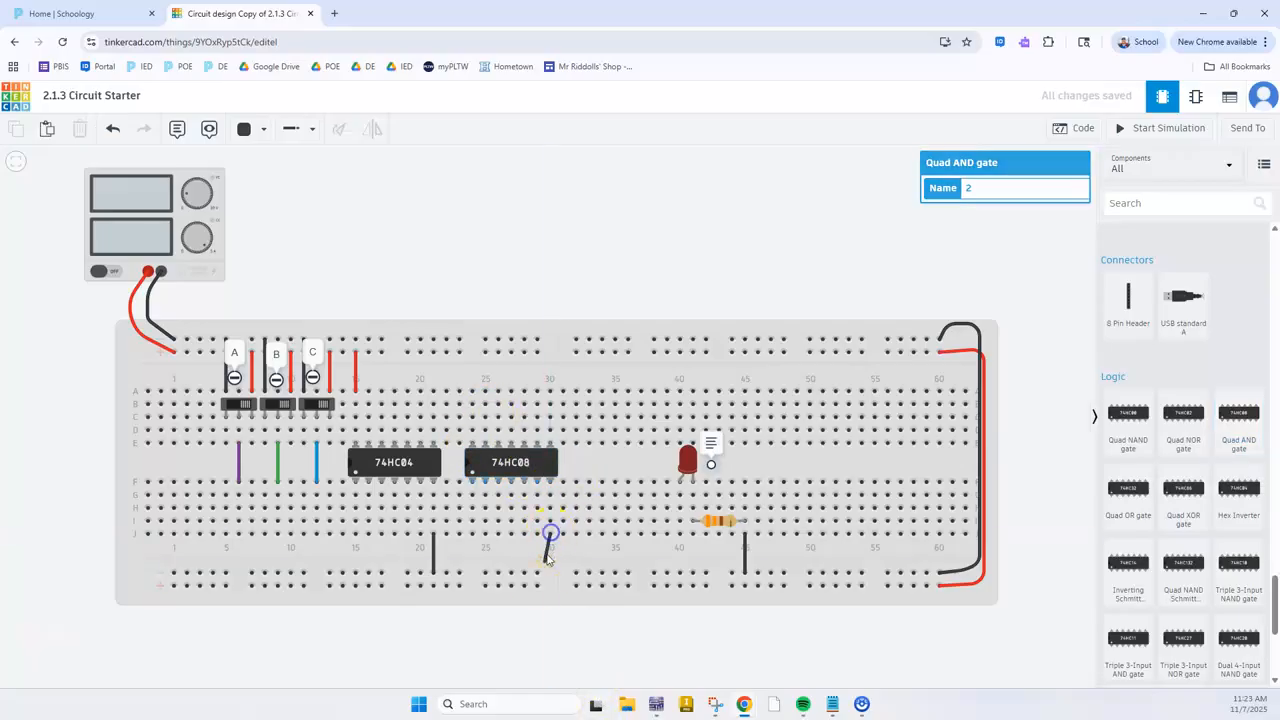
pyautogui.click(537, 575)
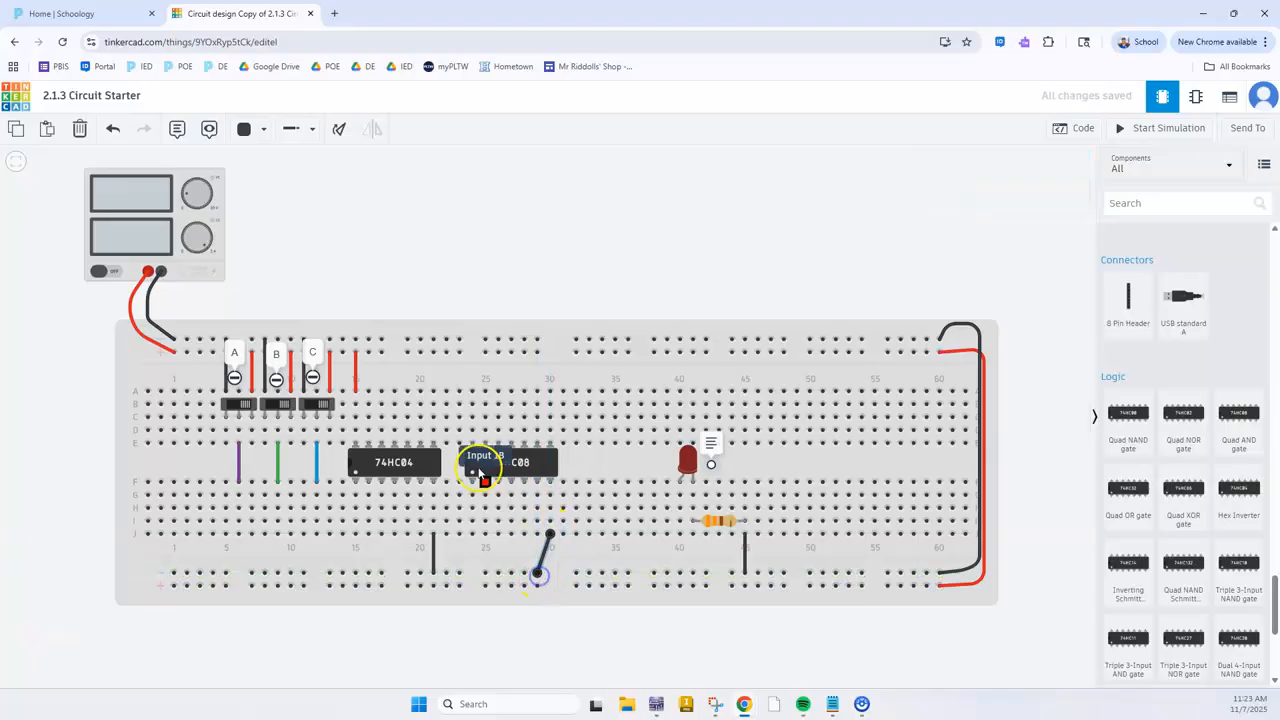
pyautogui.click(471, 390)
pyautogui.click(459, 352)
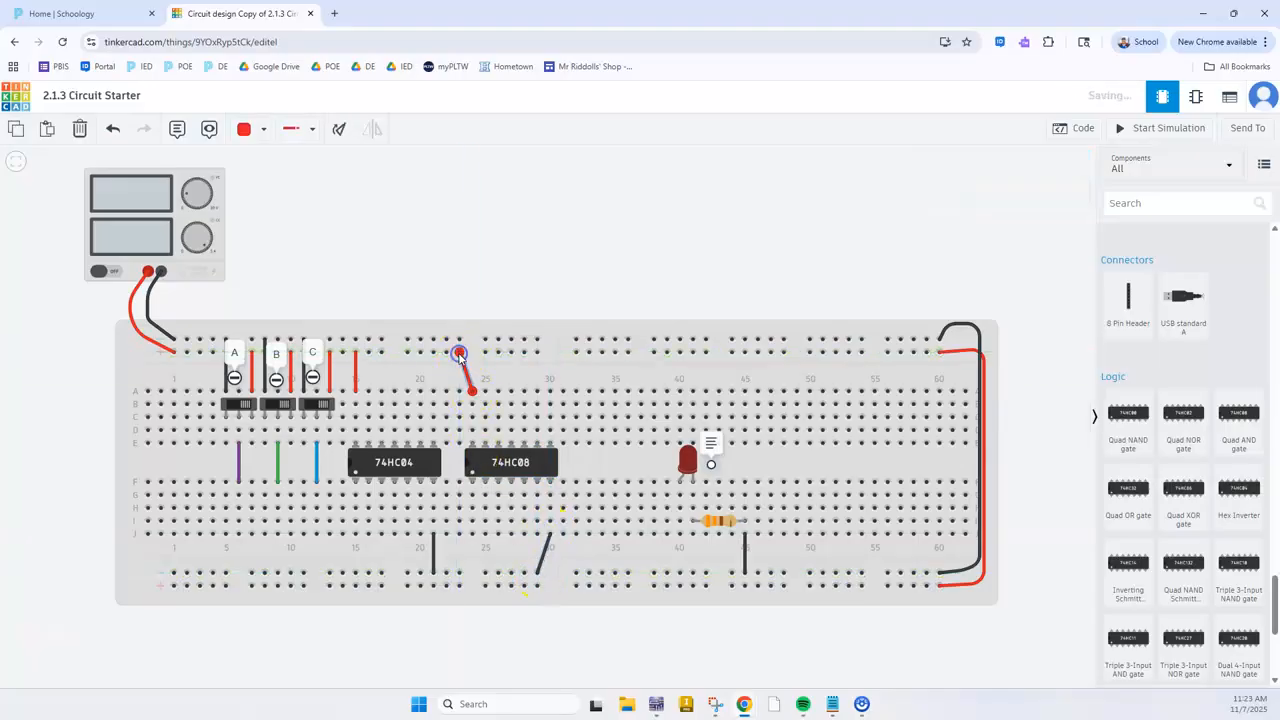
# Check the OR gates in Multisim, return to Tinkercad and place a Quad OR gate across the center gap at columns 32 to 38
pyautogui.click(659, 700)
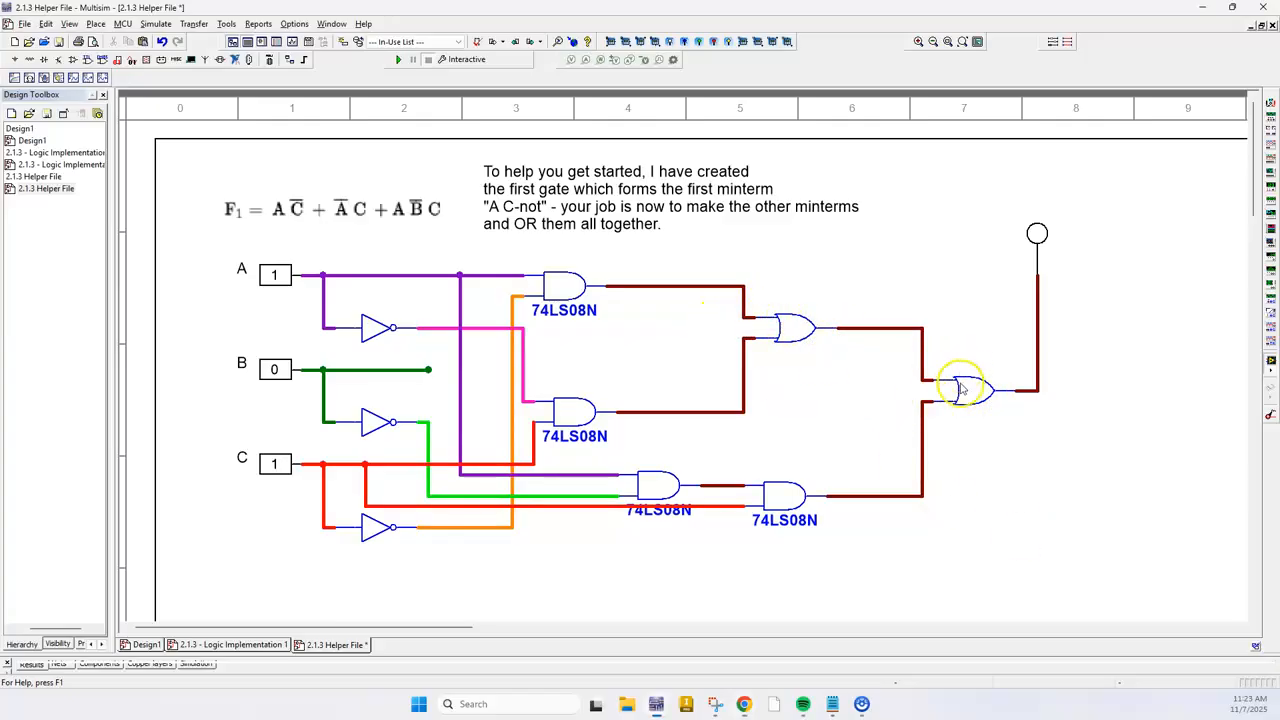
pyautogui.hotkey('alt', 'Tab')
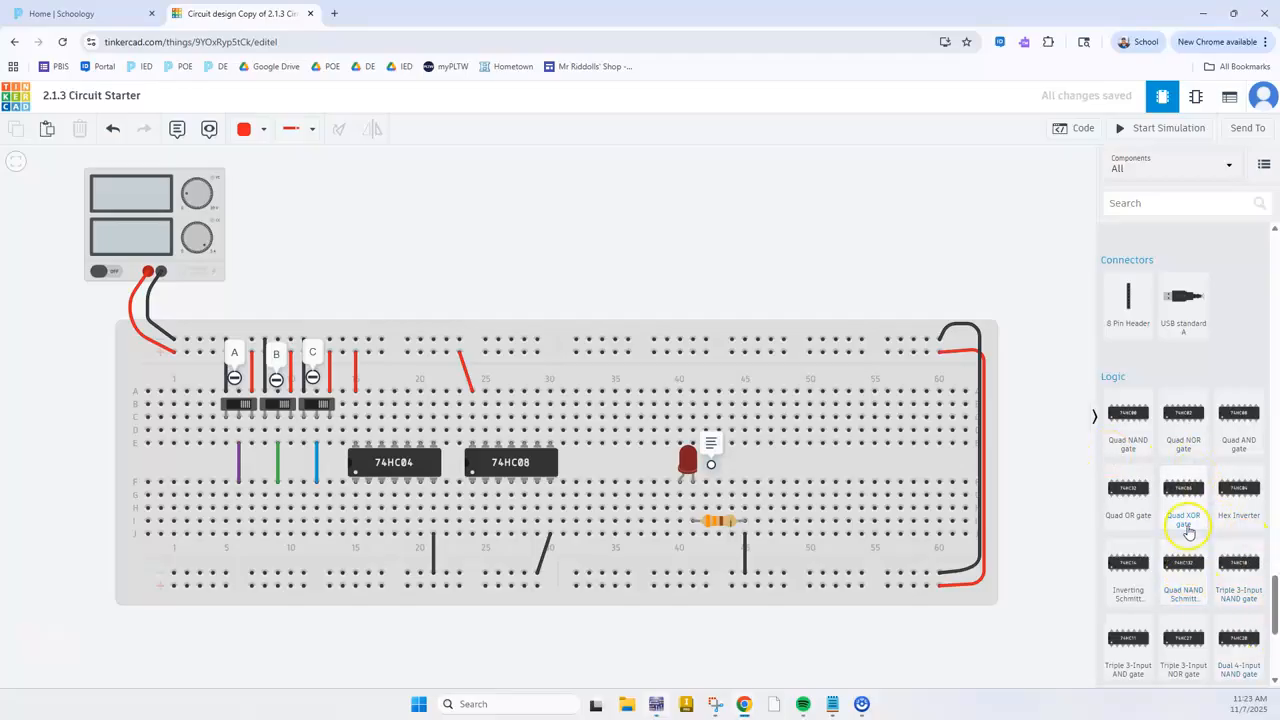
pyautogui.moveTo(1125, 492); pyautogui.dragTo(619, 459)
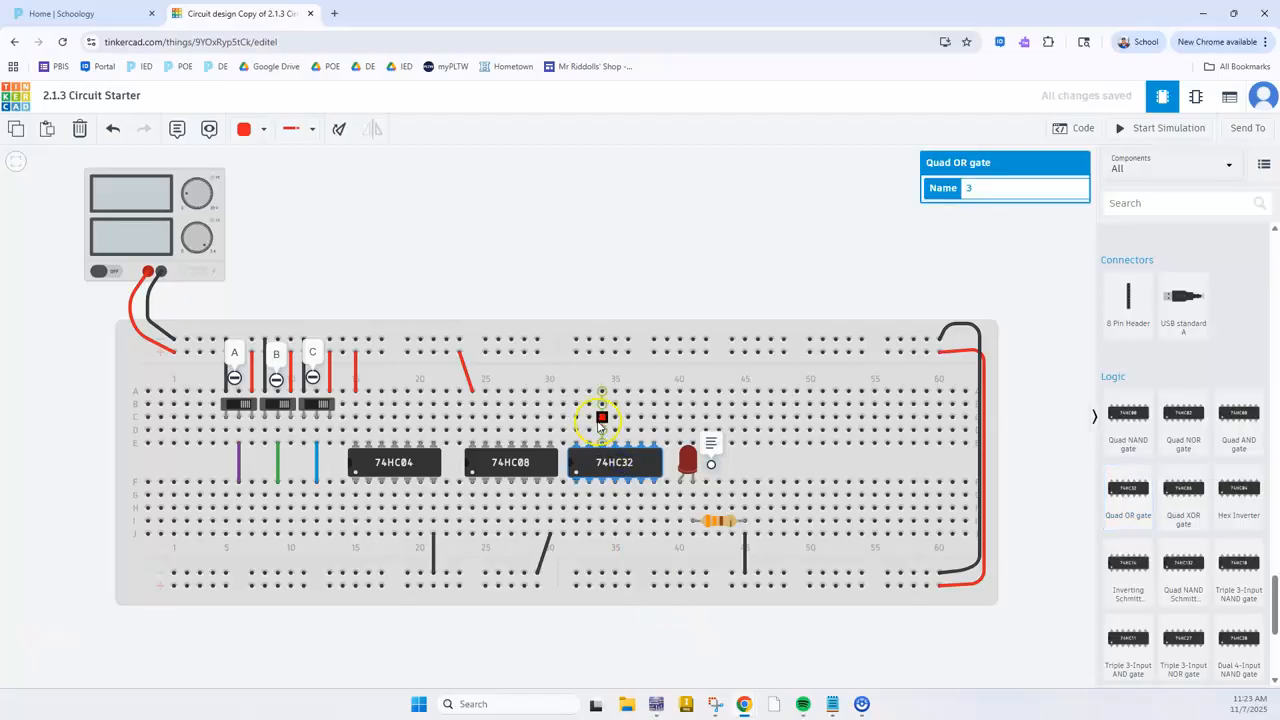
# Wire the 74HC32 with red from A32 to the upper positive rail and black from J38 to the lower negative rail
pyautogui.click(578, 390)
pyautogui.click(576, 354)
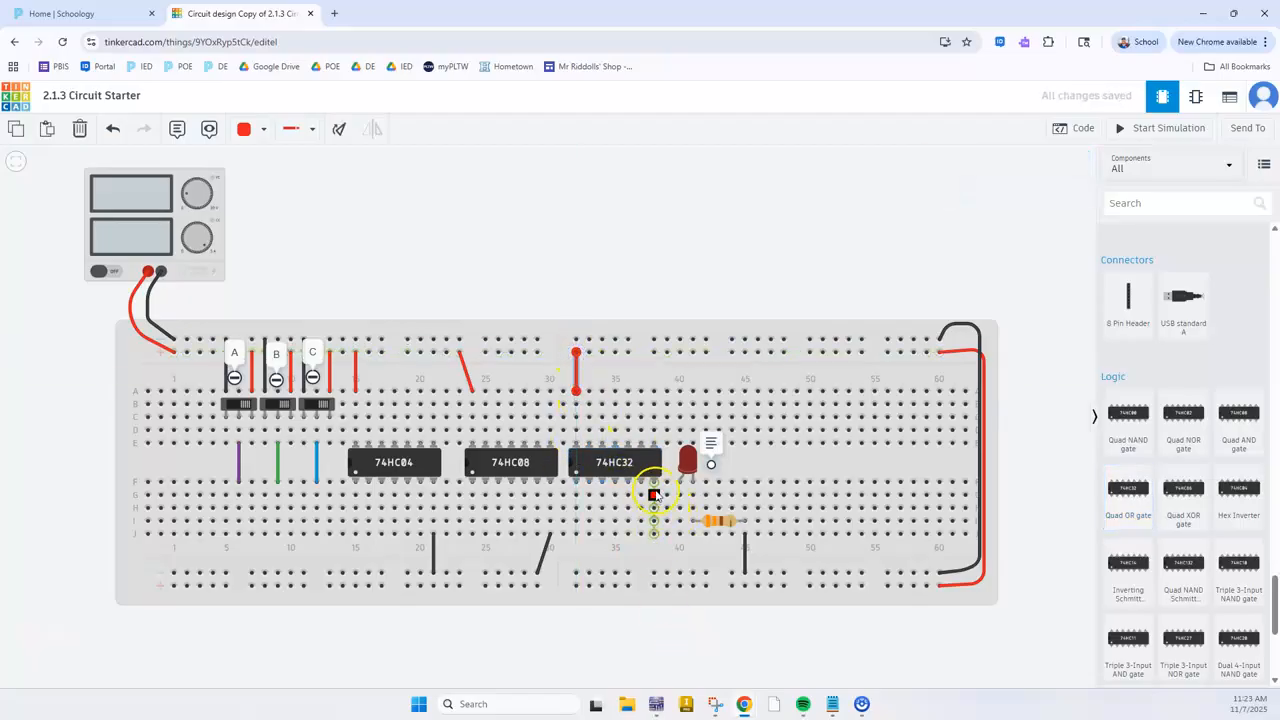
pyautogui.click(655, 575)
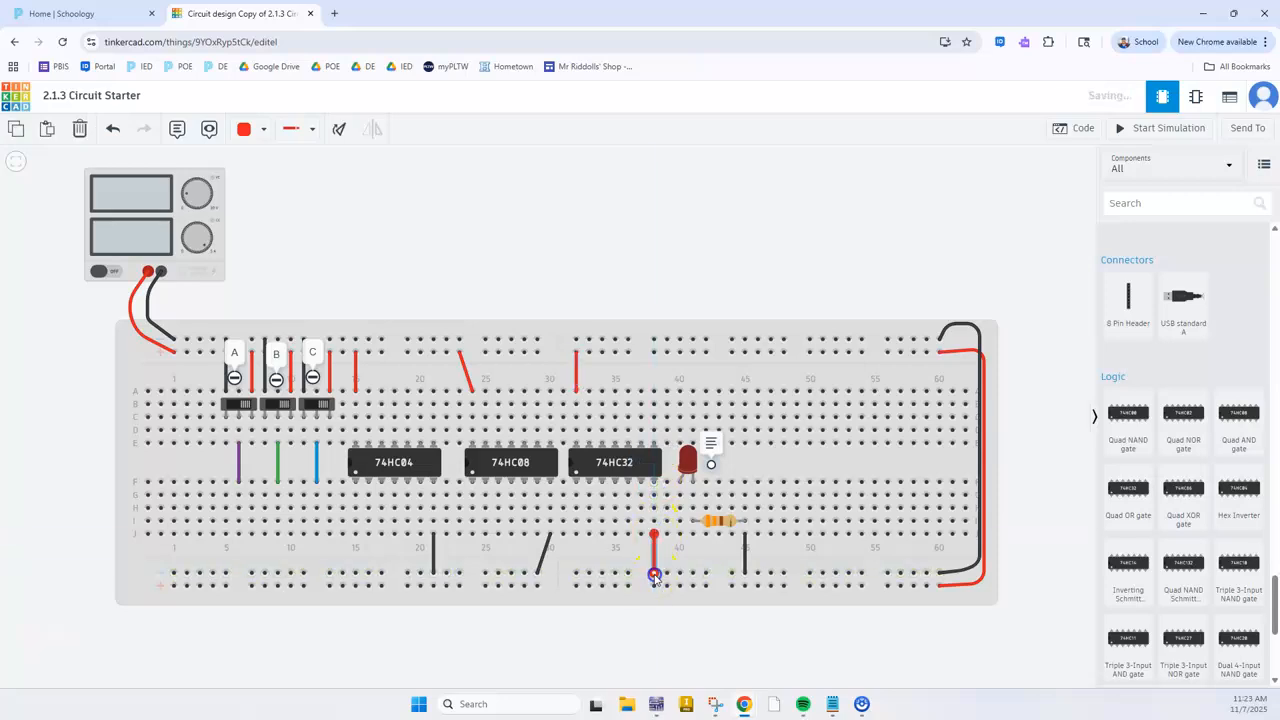
pyautogui.click(680, 626)
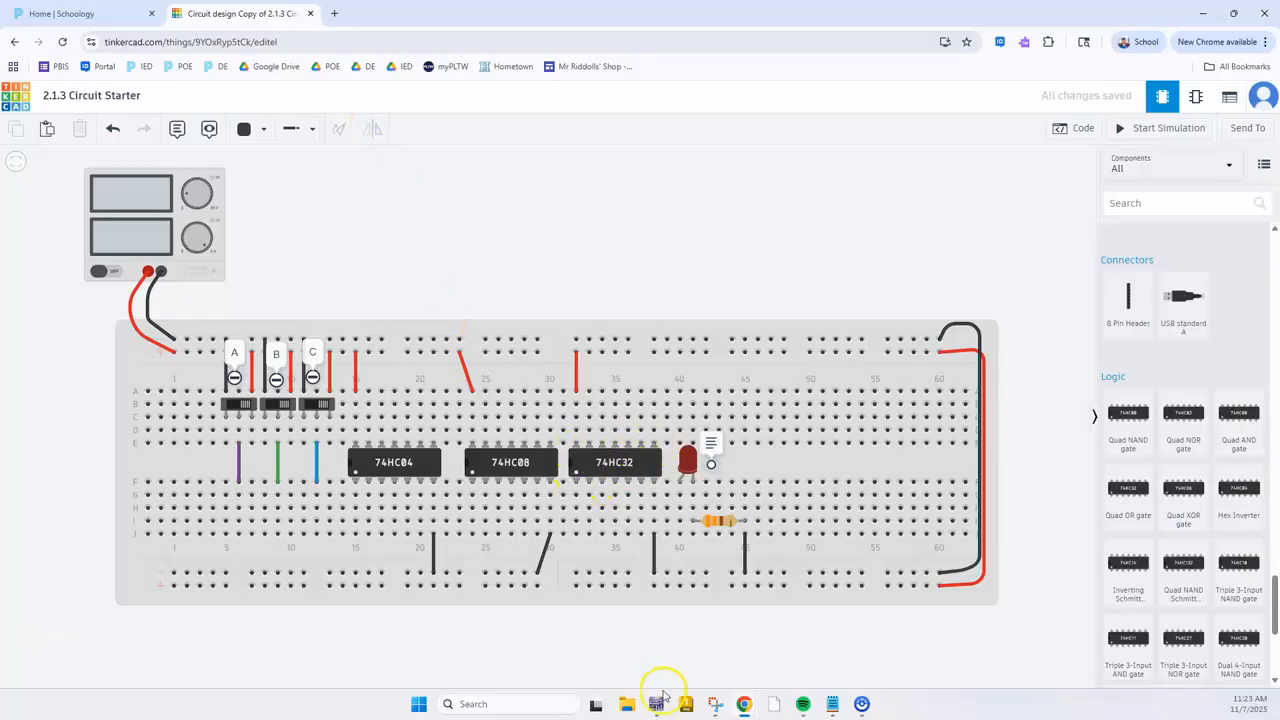
# Switch to Snipping Tool and examine the 74LS08, 74LS32 and 74LS04 pinout diagrams
pyautogui.click(714, 704)
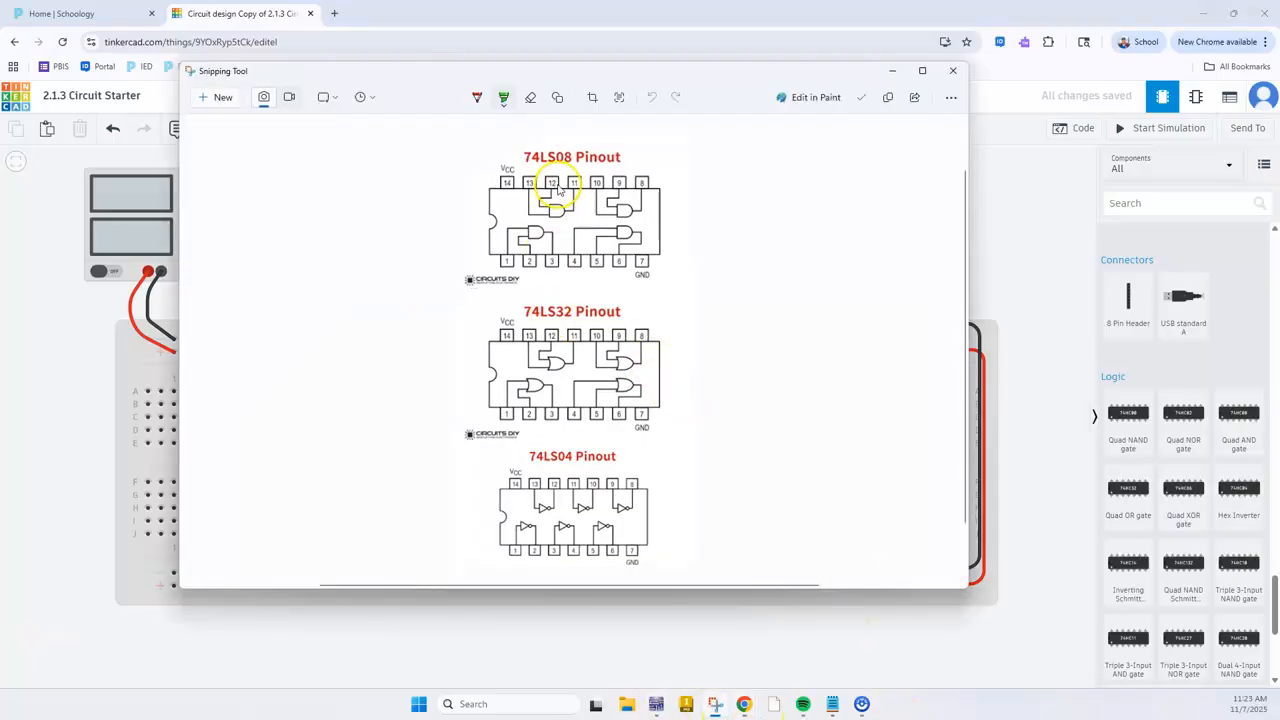
pyautogui.scroll(-6, 536, 187)
pyautogui.scroll(5, 543, 214)
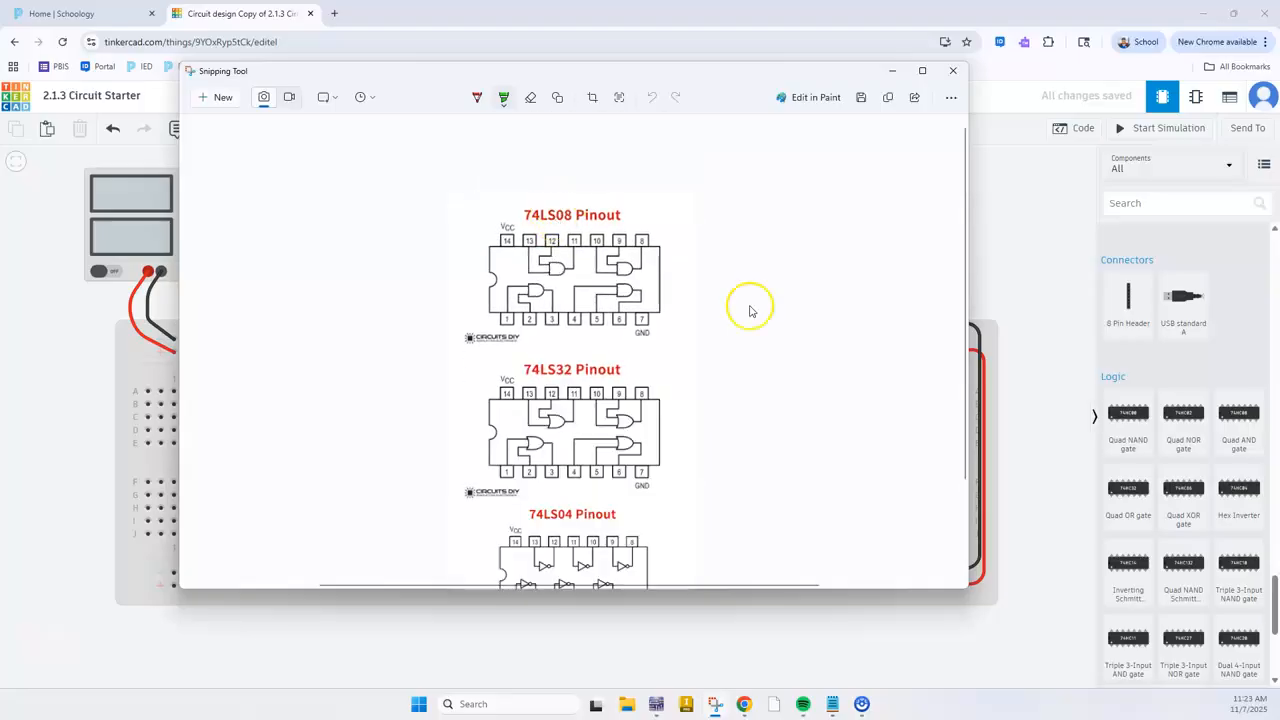
pyautogui.scroll(-2, 585, 285)
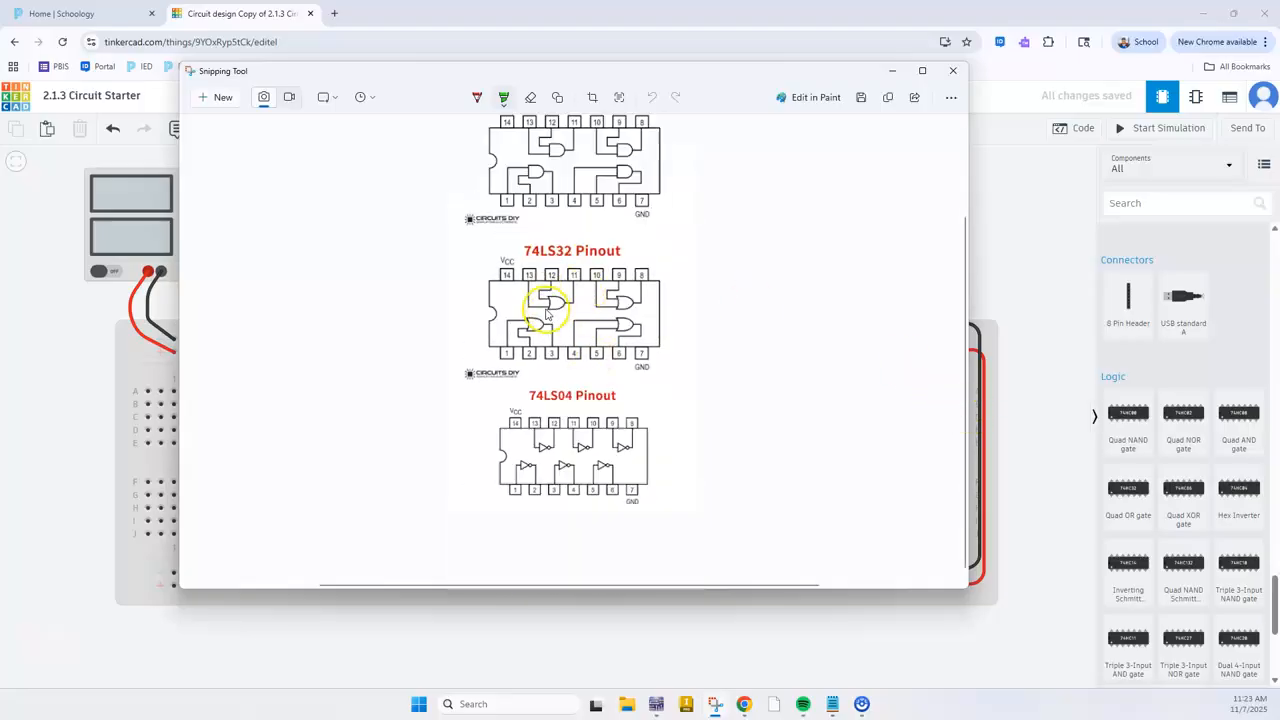
# Compare the 74LS08 pinout diagram in Snipping Tool with the 74HC08 pins on the Tinkercad breadboard
pyautogui.scroll(2, 563, 225)
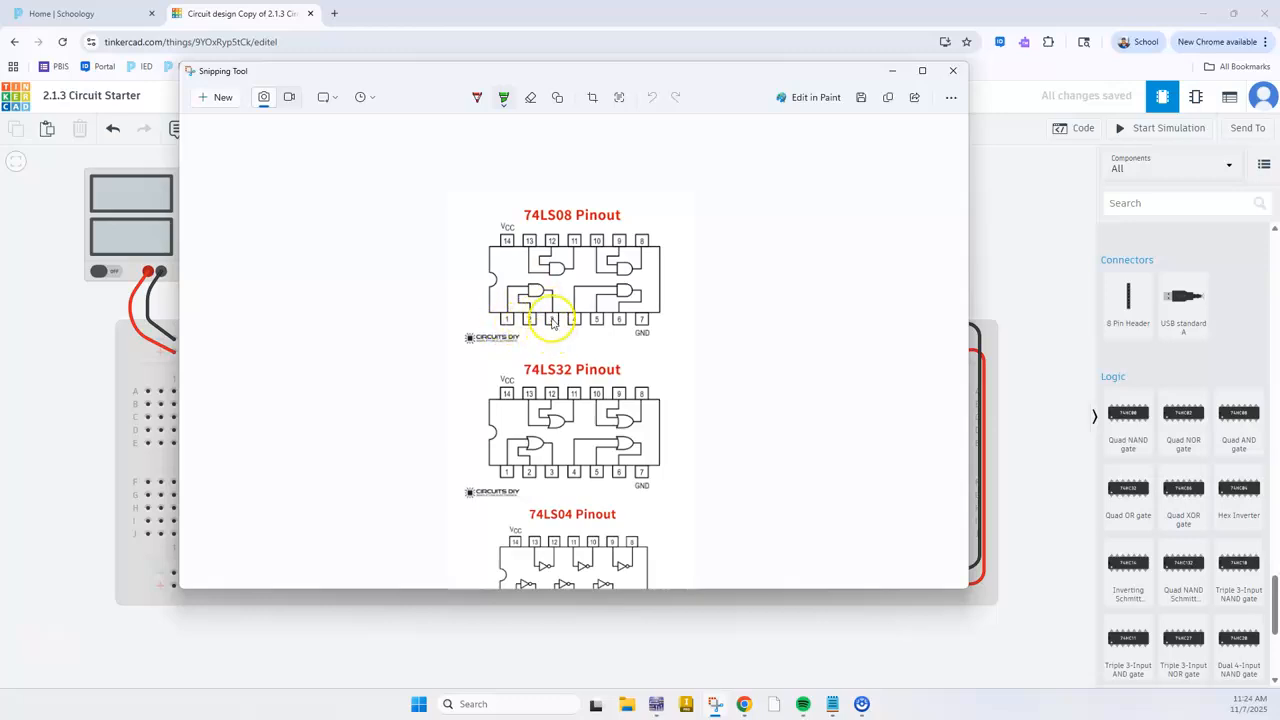
pyautogui.hotkey('alt', 'Tab')
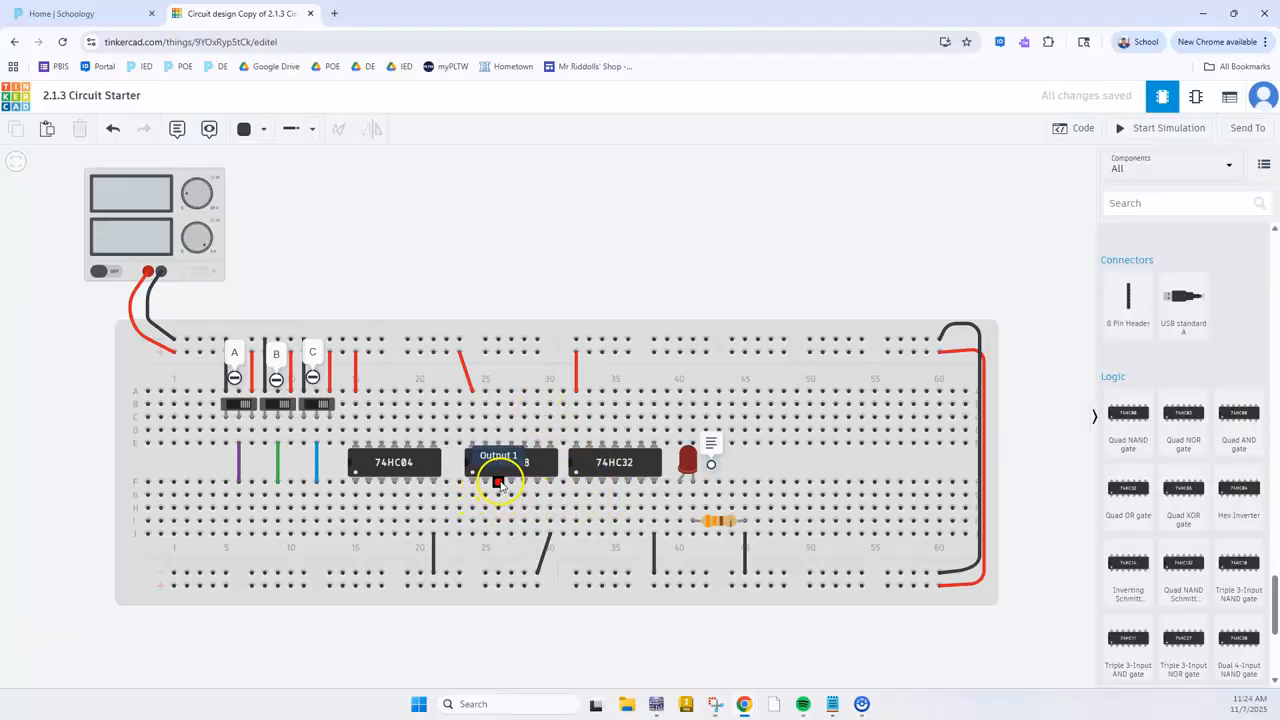
pyautogui.hotkey('alt', 'Tab')
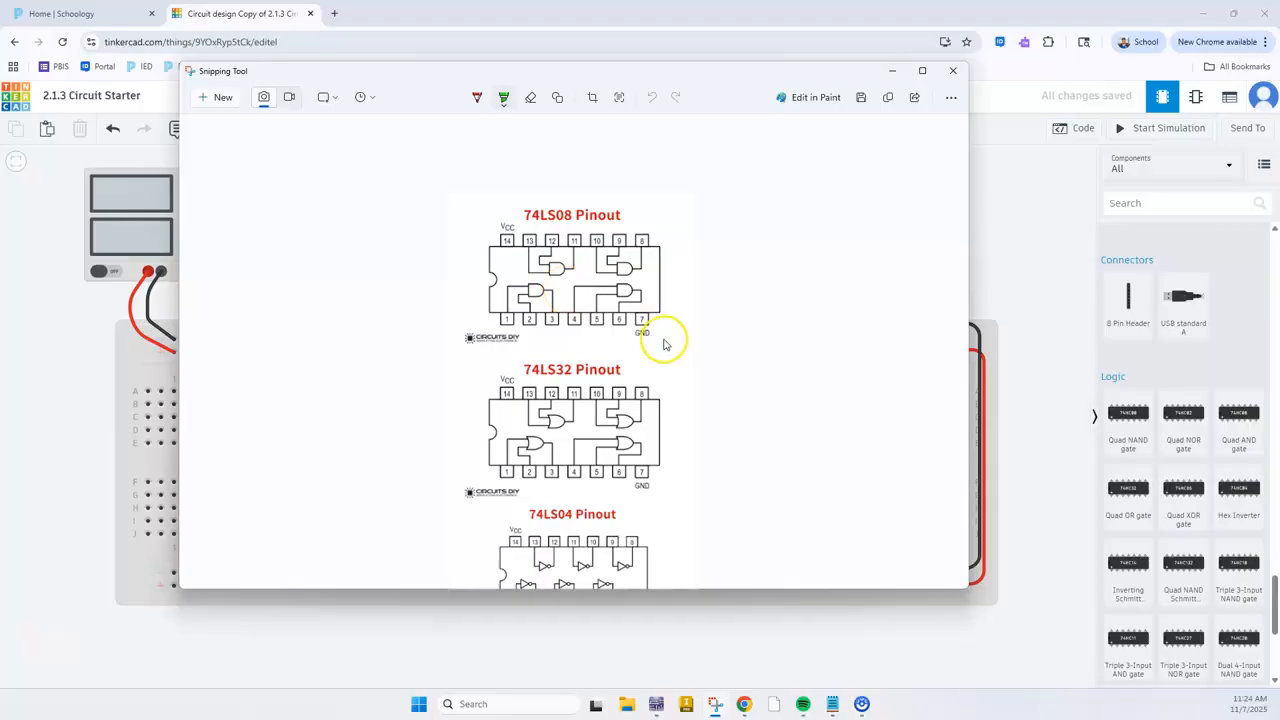
pyautogui.hotkey('alt', 'Tab')
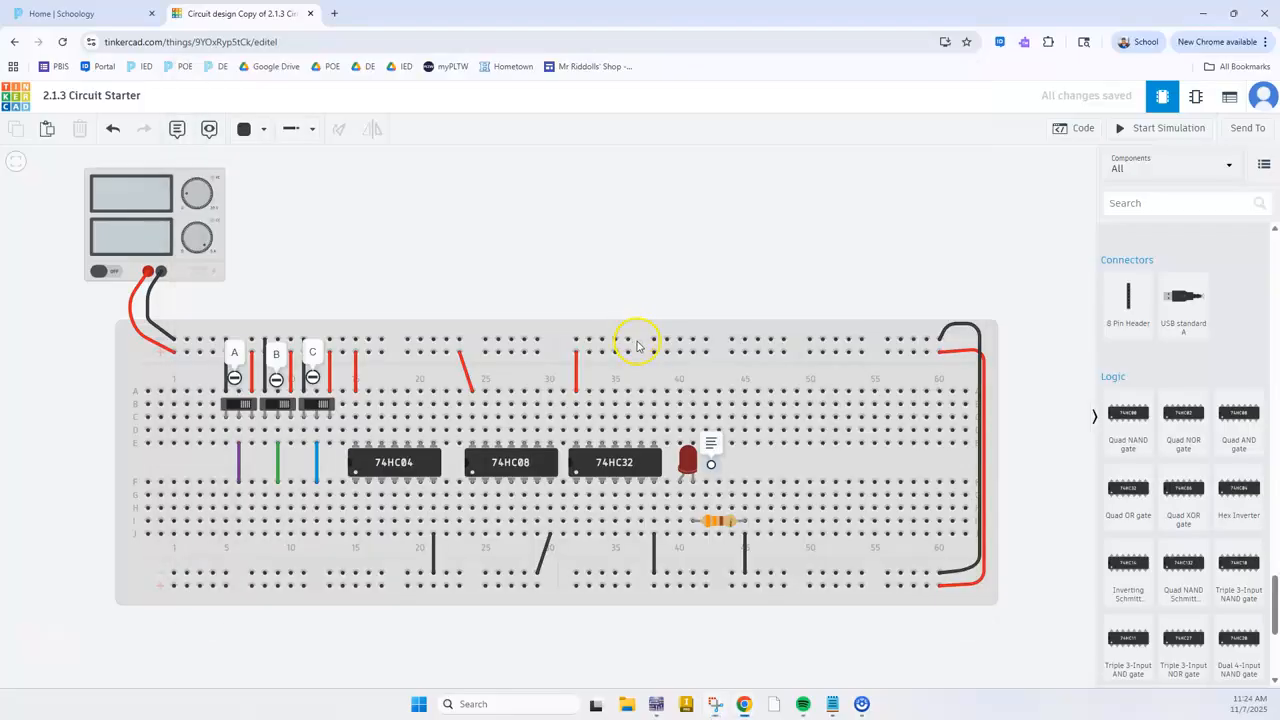
# Switch to Multisim and examine the AND gates, OR gates and the three inverters for A, B and C, returning to Tinkercad
pyautogui.click(656, 703)
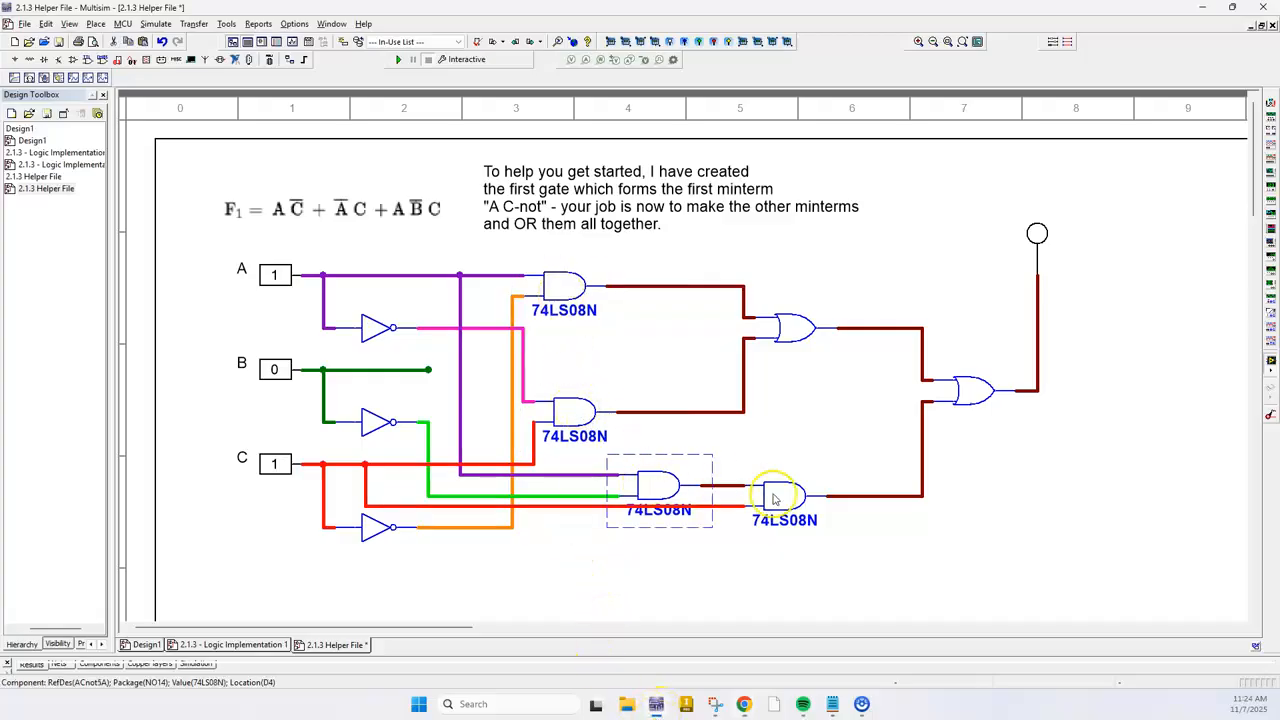
pyautogui.moveTo(715, 704)
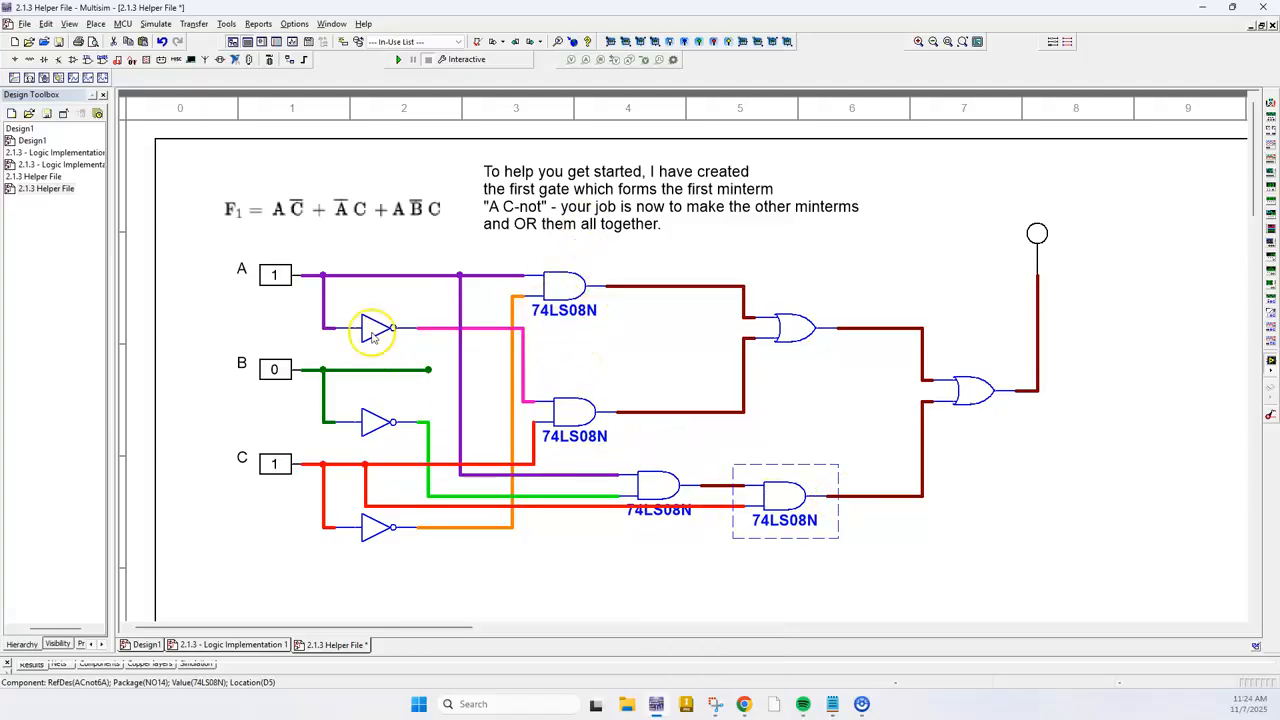
pyautogui.hotkey('alt', 'Tab')
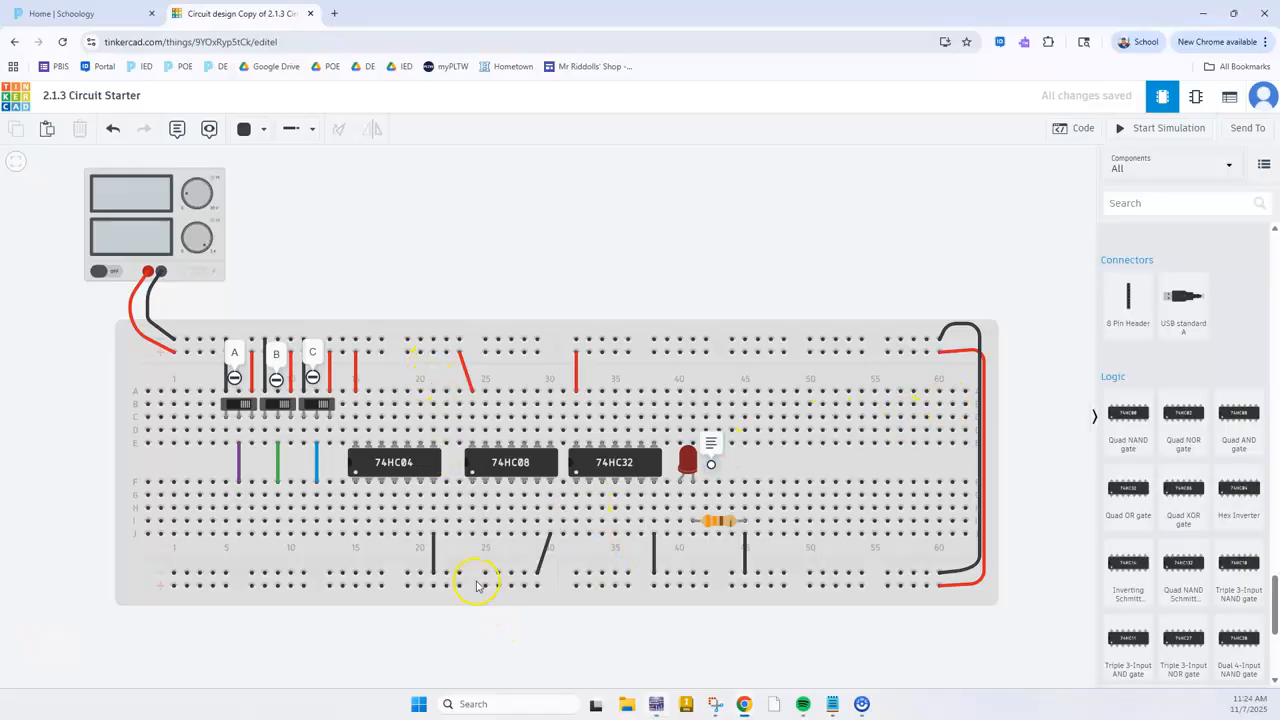
pyautogui.hotkey('alt', 'Tab')
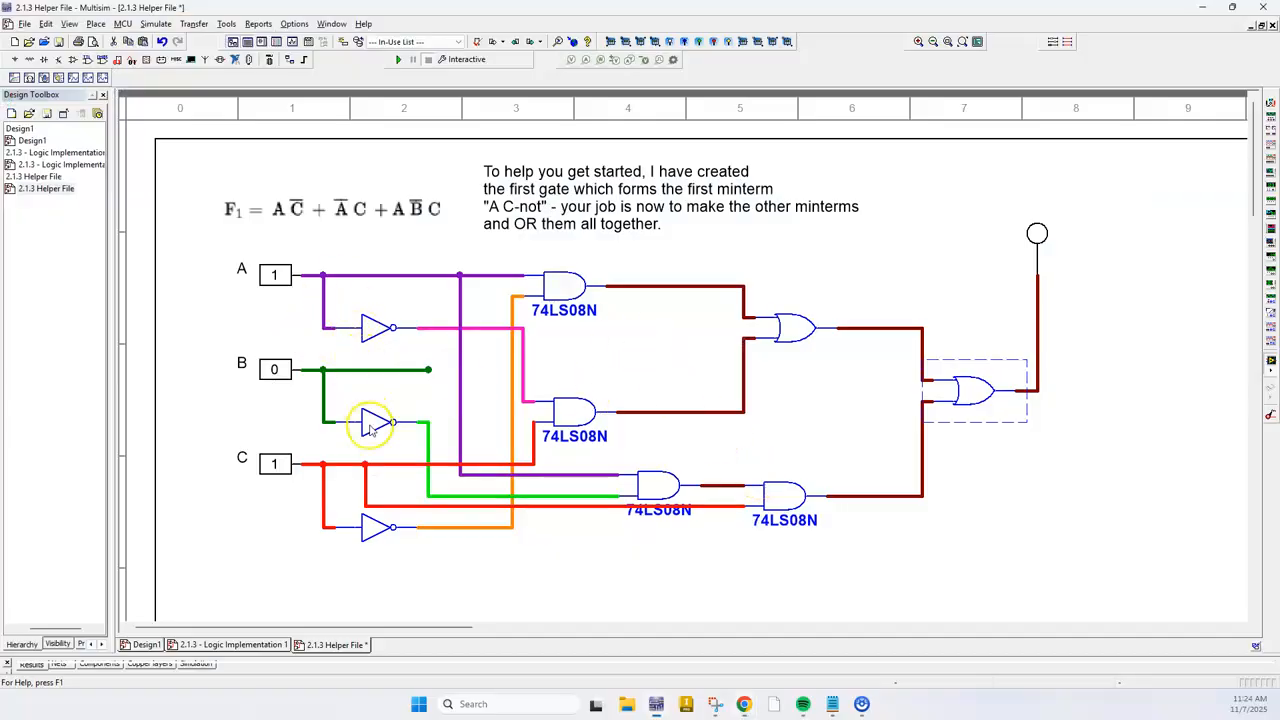
pyautogui.click(378, 360)
pyautogui.click(380, 528)
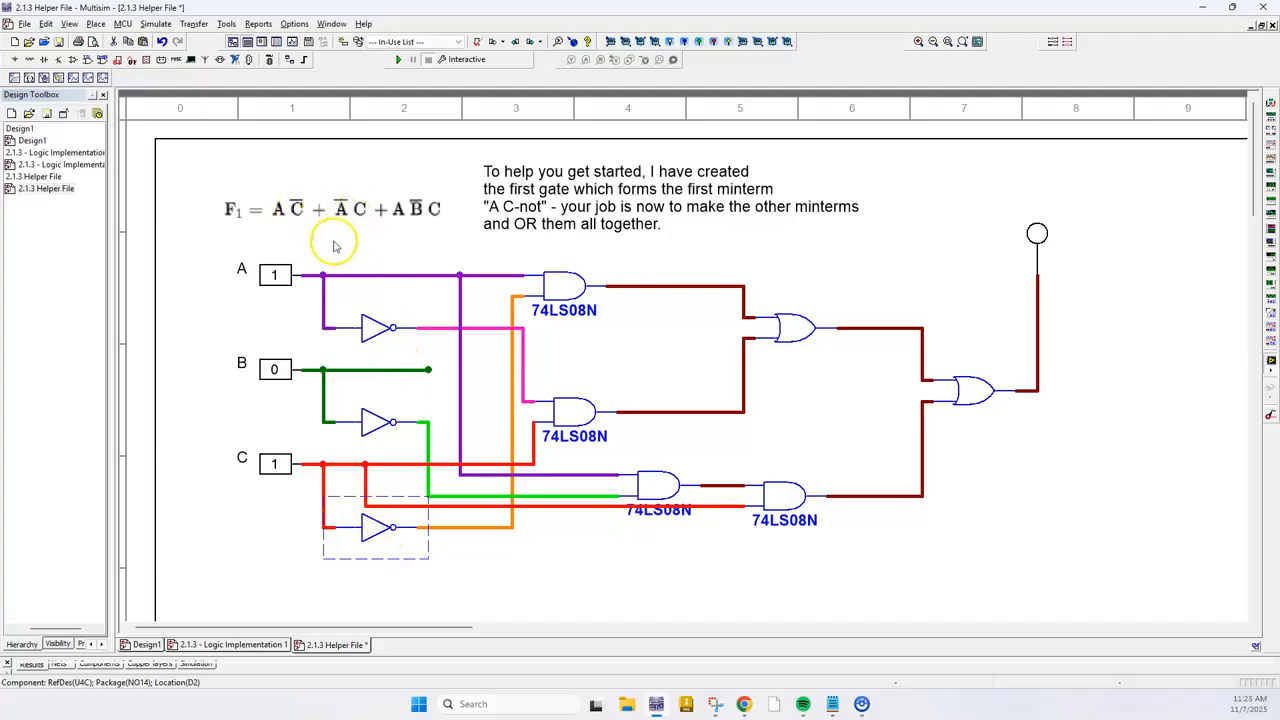
pyautogui.hotkey('alt', 'Tab')
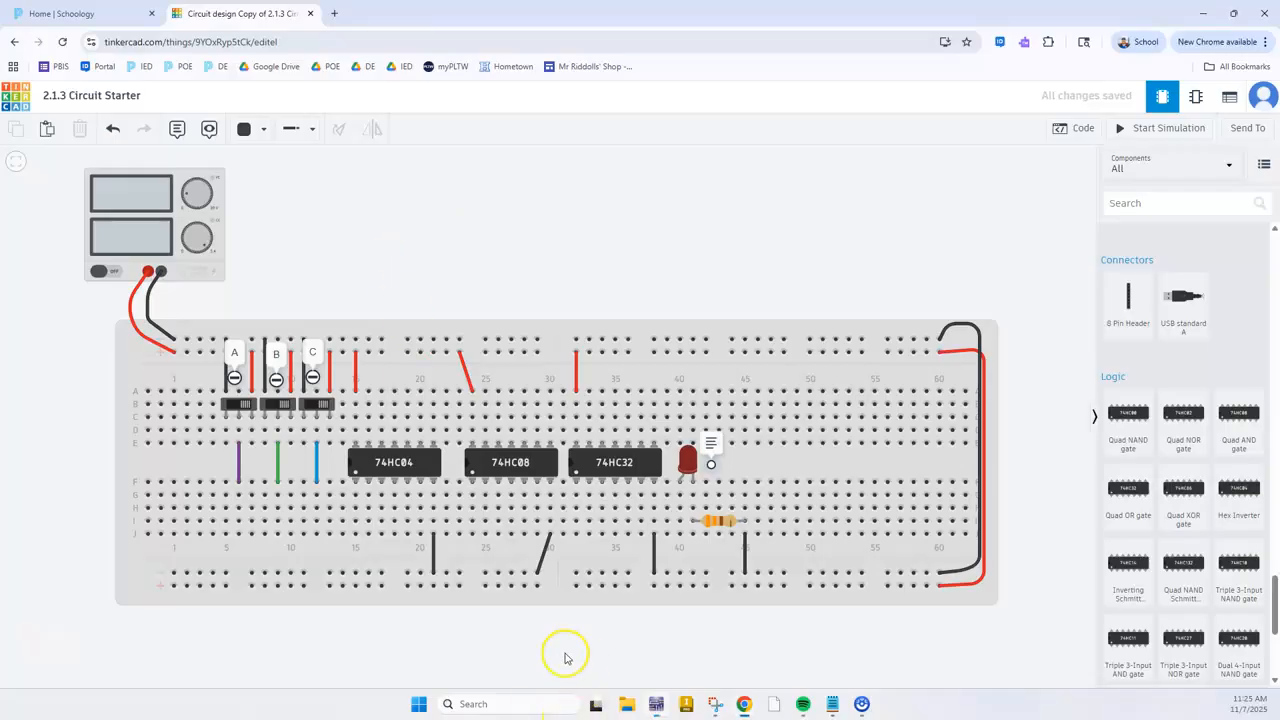
# Check the 74LS04 inverter pins in Snipping Tool and the inverters in Multisim, then return to the Tinkercad breadboard
pyautogui.click(372, 462)
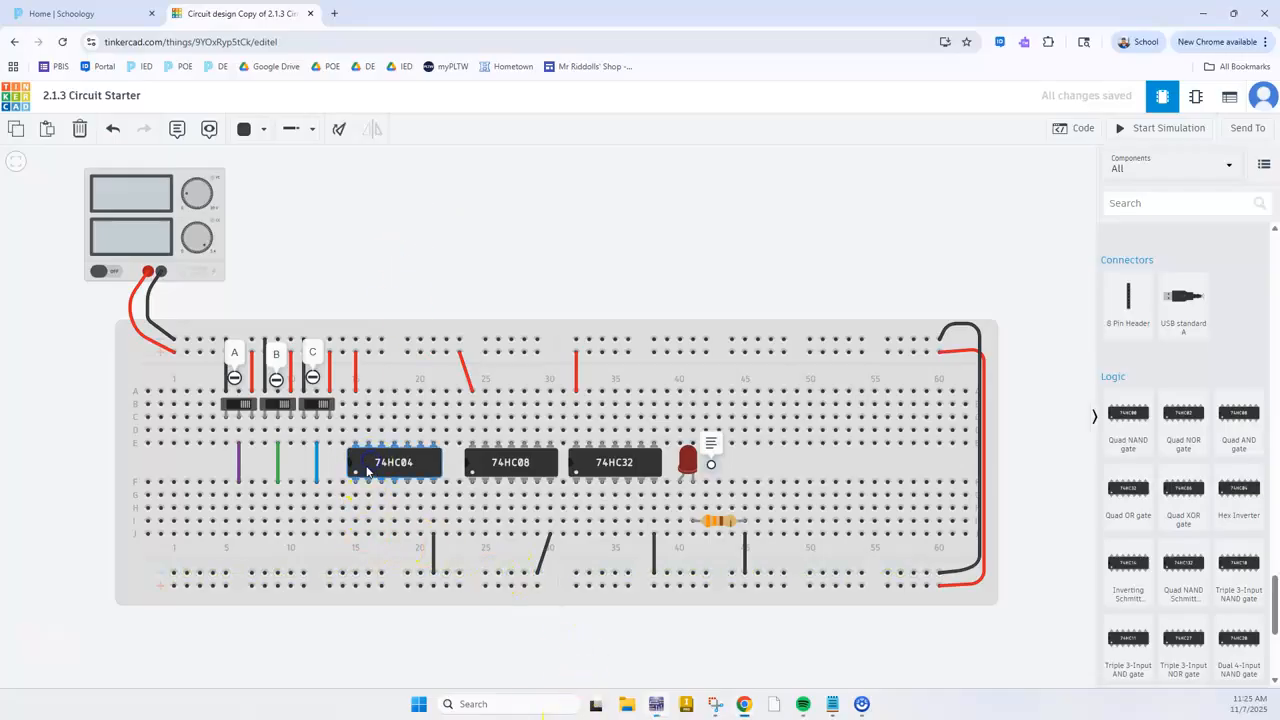
pyautogui.click(714, 704)
pyautogui.scroll(-3, 608, 523)
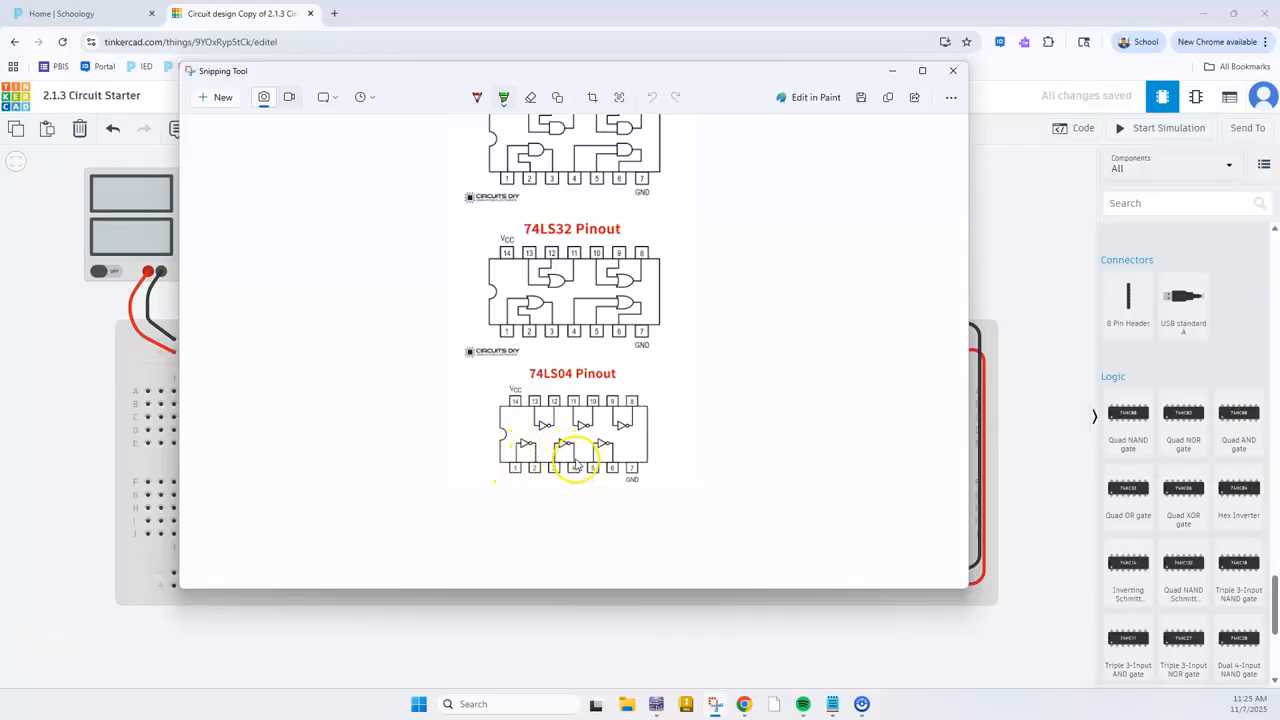
pyautogui.hotkey('alt', 'Tab')
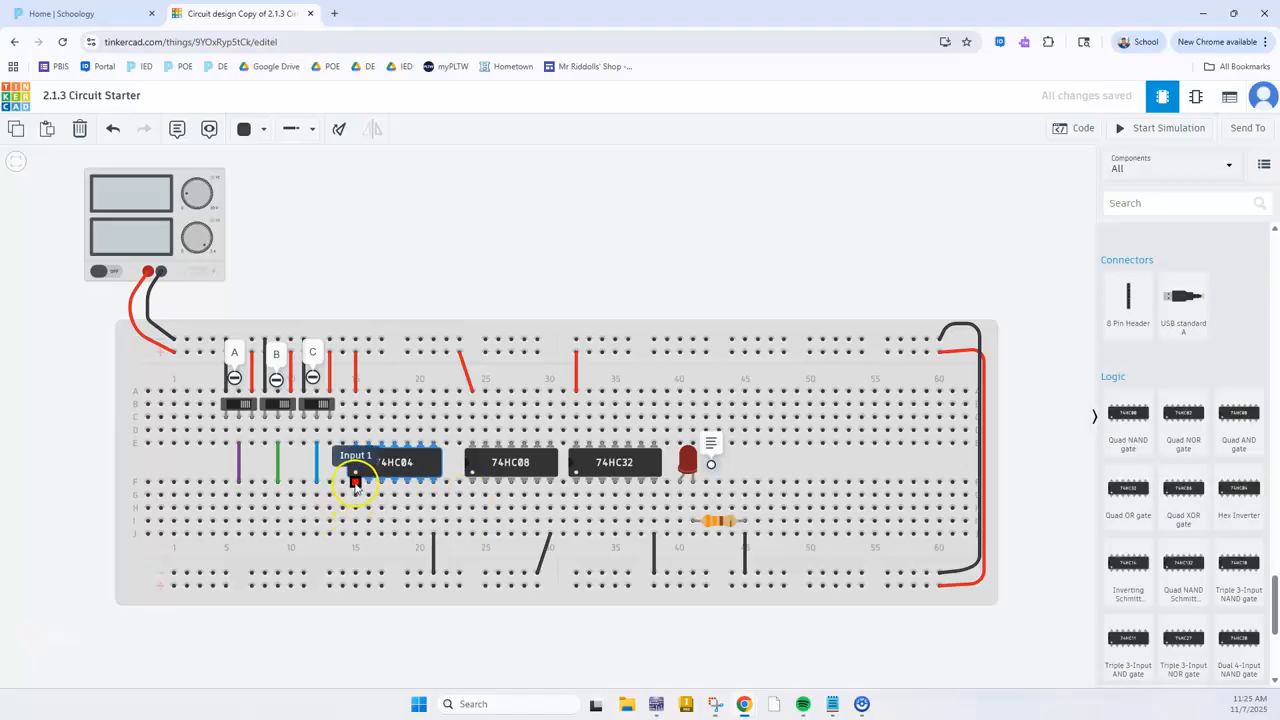
pyautogui.click(656, 704)
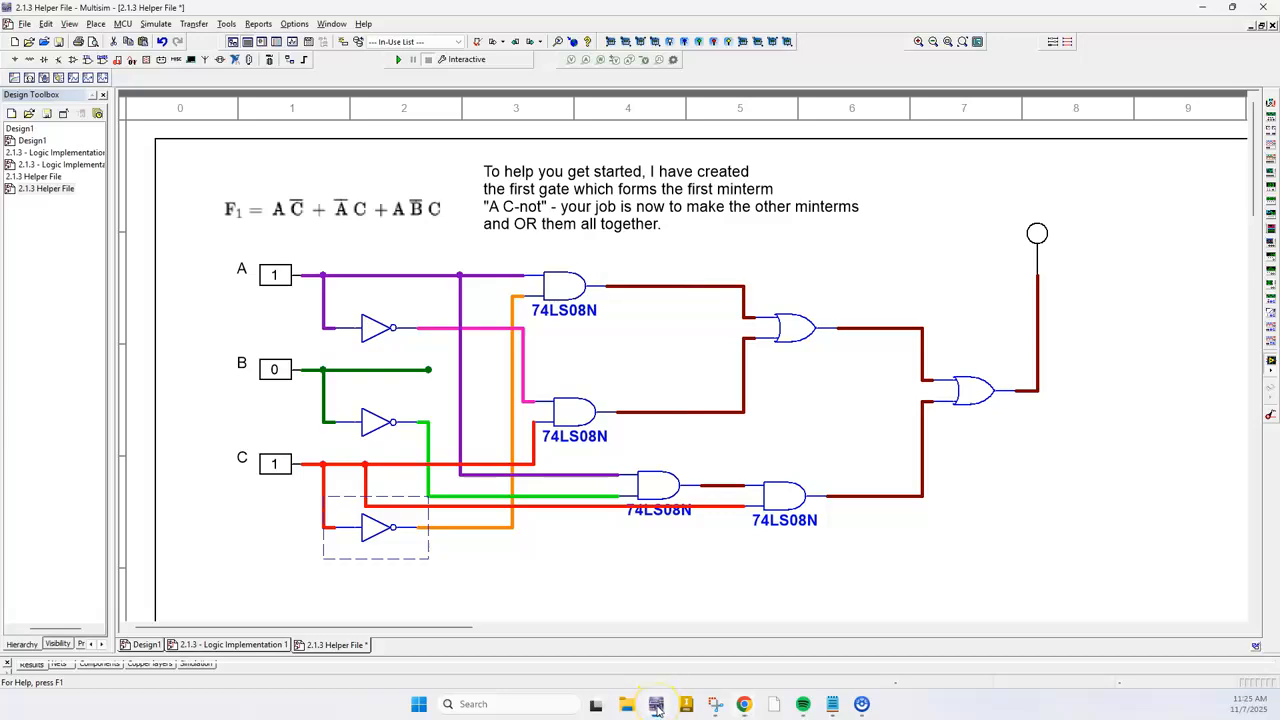
pyautogui.click(656, 704)
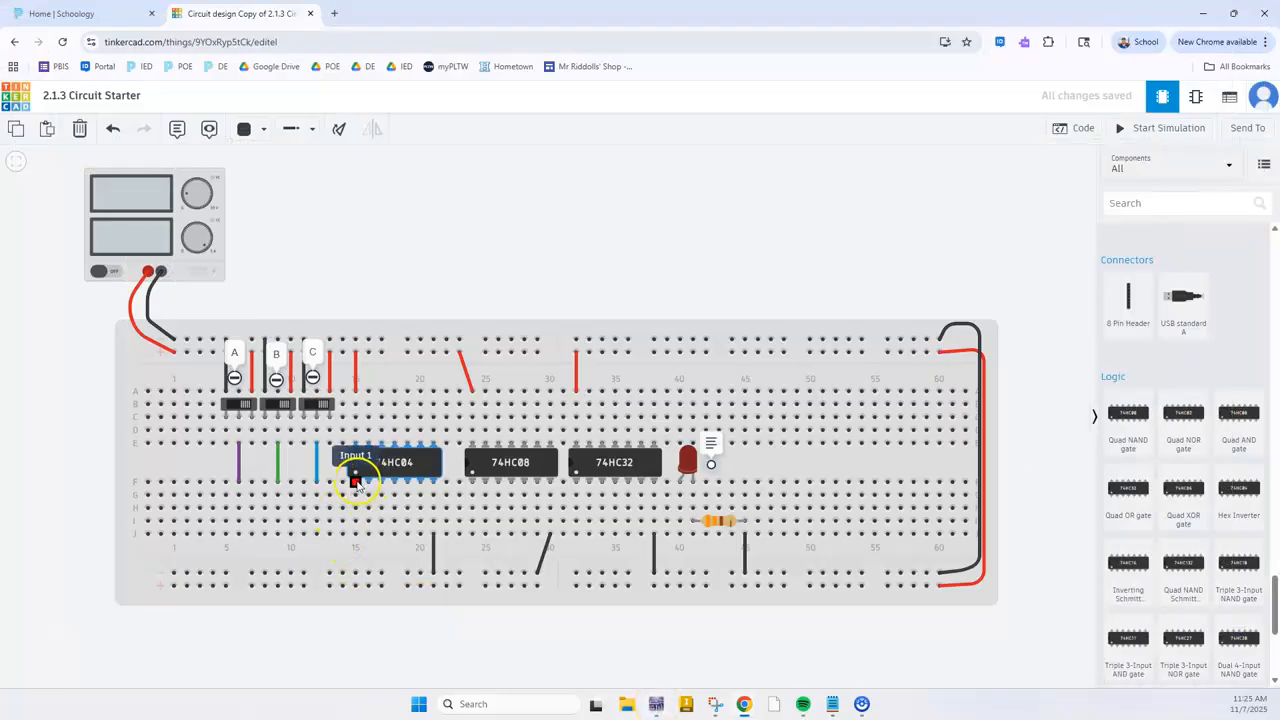
# Wire switch A to the 74HC04's first inverter input with a purple wire from G6 to G15
pyautogui.click(239, 496)
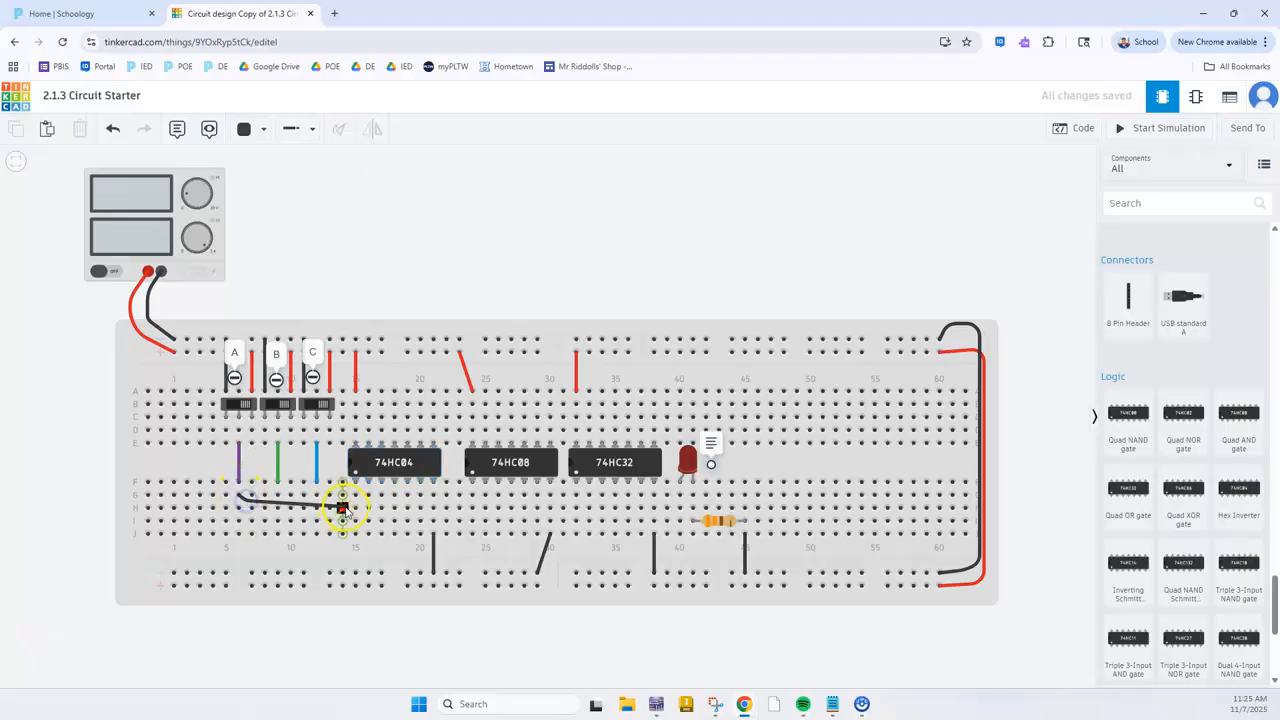
pyautogui.click(352, 497)
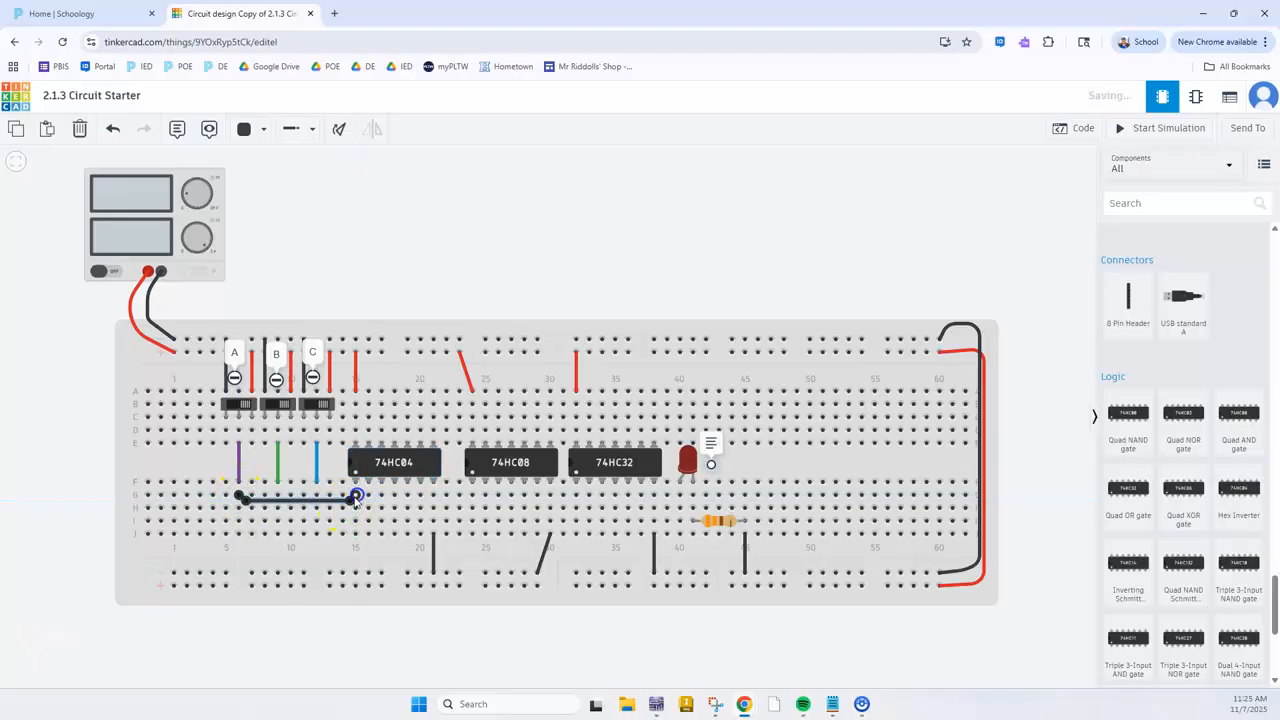
pyautogui.press('6')
pyautogui.press('7')
pyautogui.click(387, 261)
pyautogui.click(368, 508)
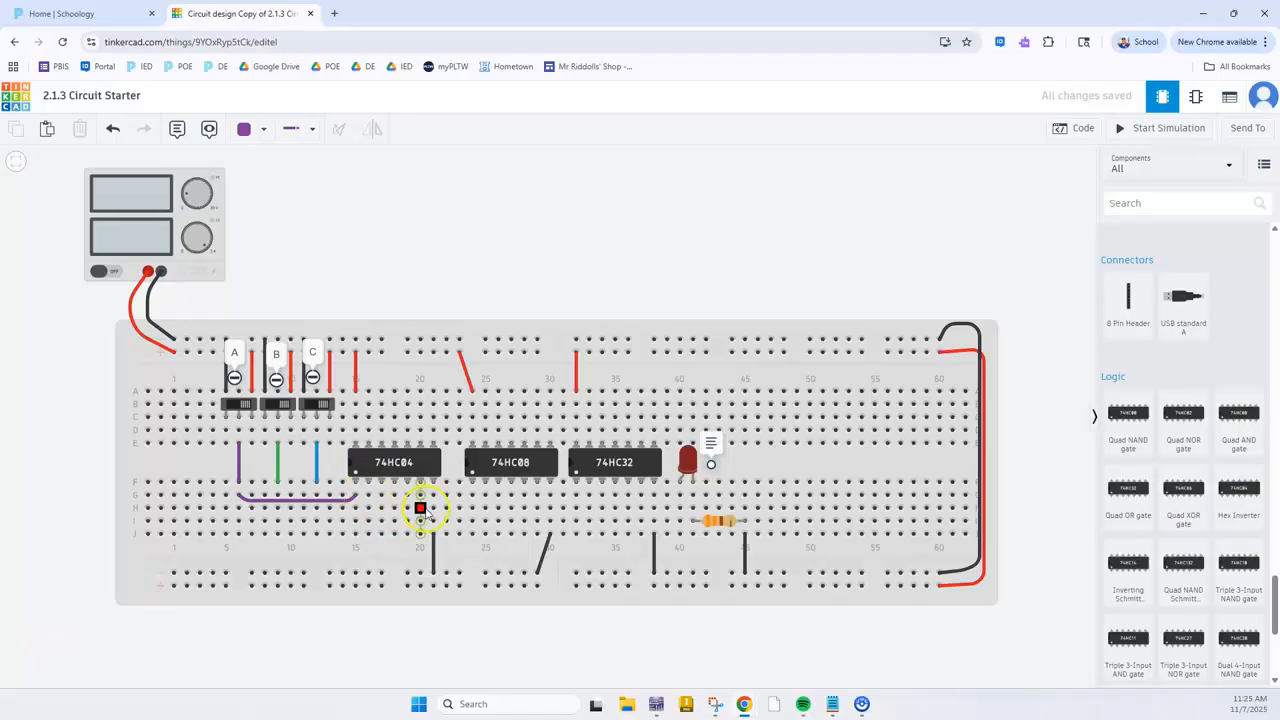
# Add a note reading 'A at the 74HC04's Output 1 pin in column 16
pyautogui.click(172, 130)
pyautogui.click(368, 475)
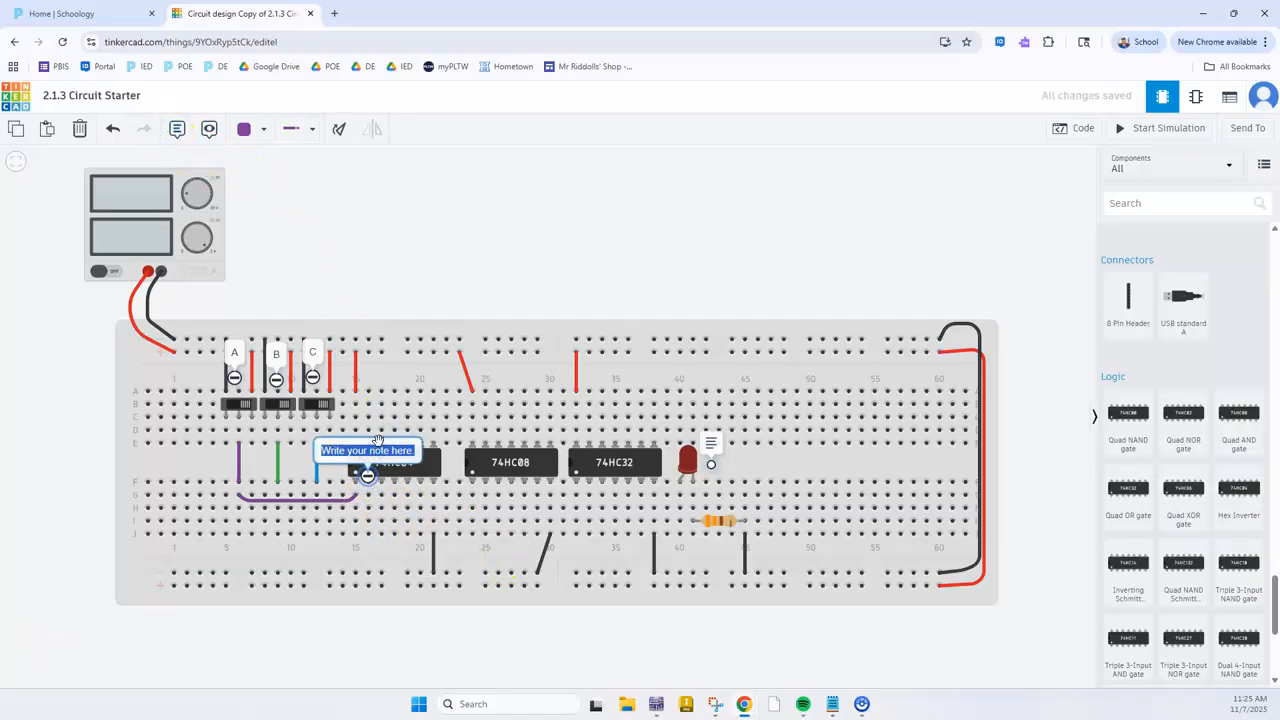
pyautogui.write('1')
pyautogui.click(437, 243)
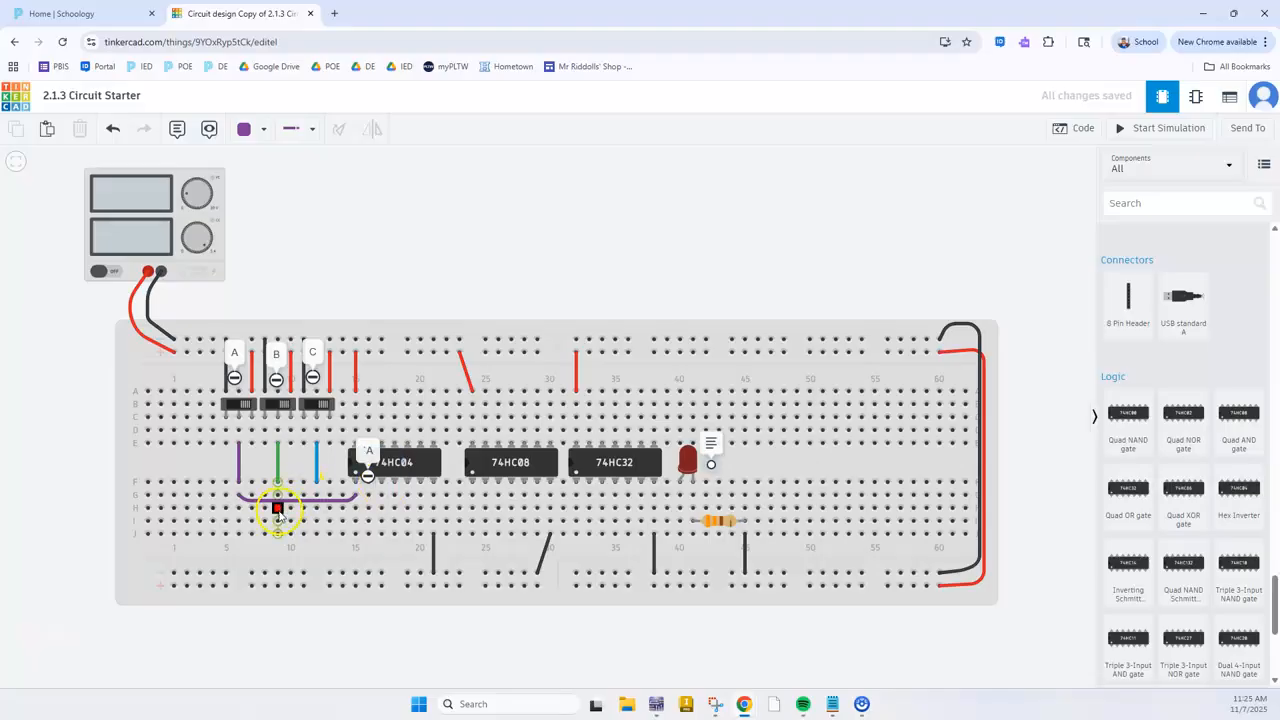
pyautogui.click(277, 509)
pyautogui.click(289, 520)
pyautogui.press('Escape')
pyautogui.hotkey('ctrl', 'z')
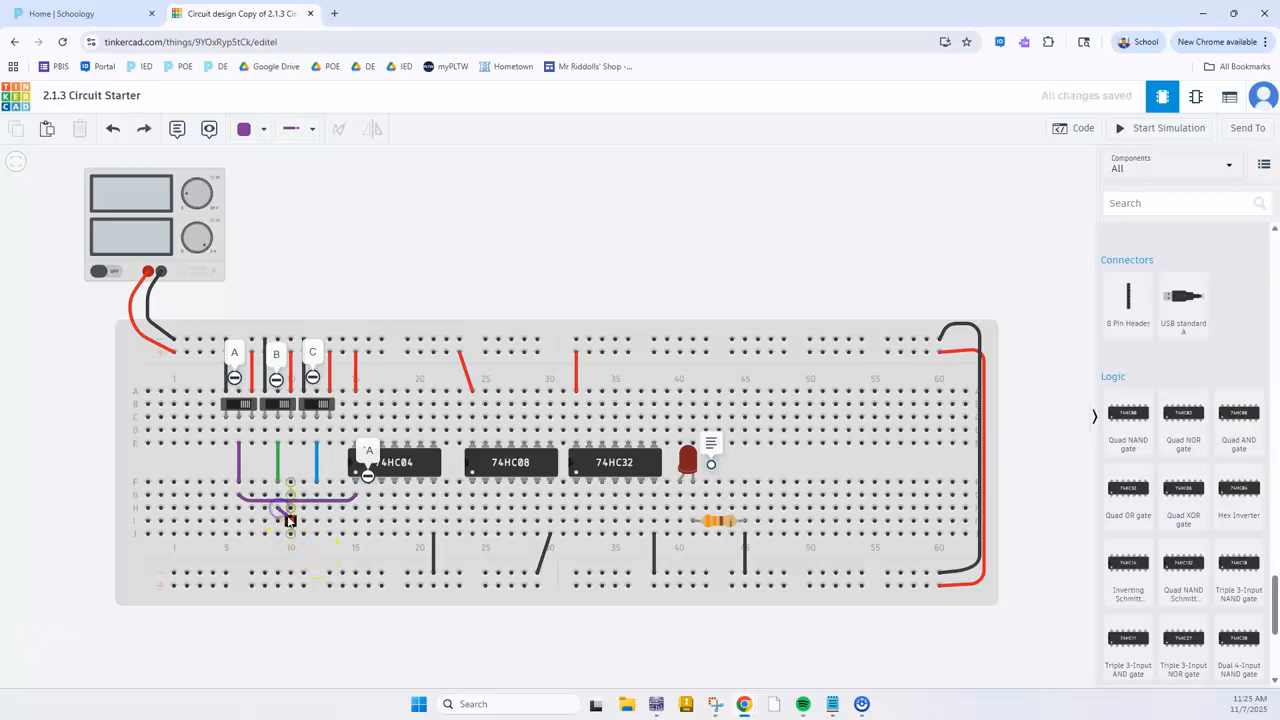
# Wire switch B to the 74HC04's second inverter input with a green wire from H9 to H17
pyautogui.click(285, 517)
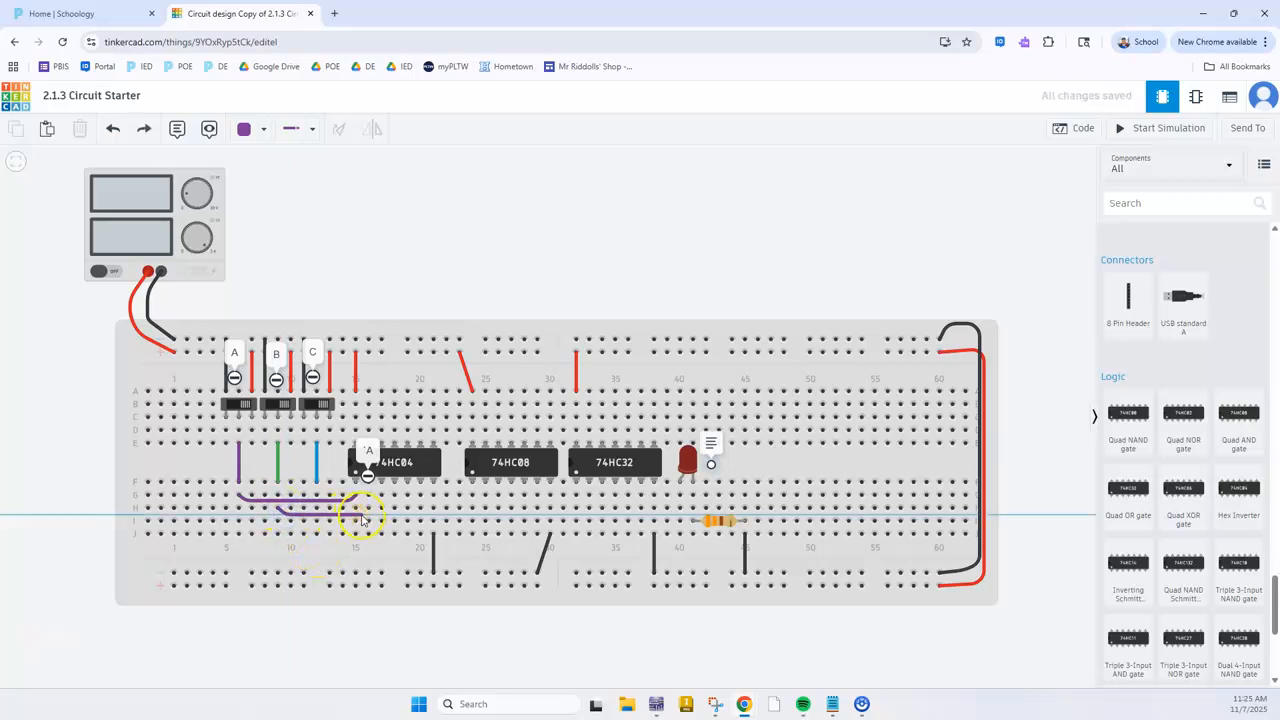
pyautogui.click(380, 511)
pyautogui.press('5')
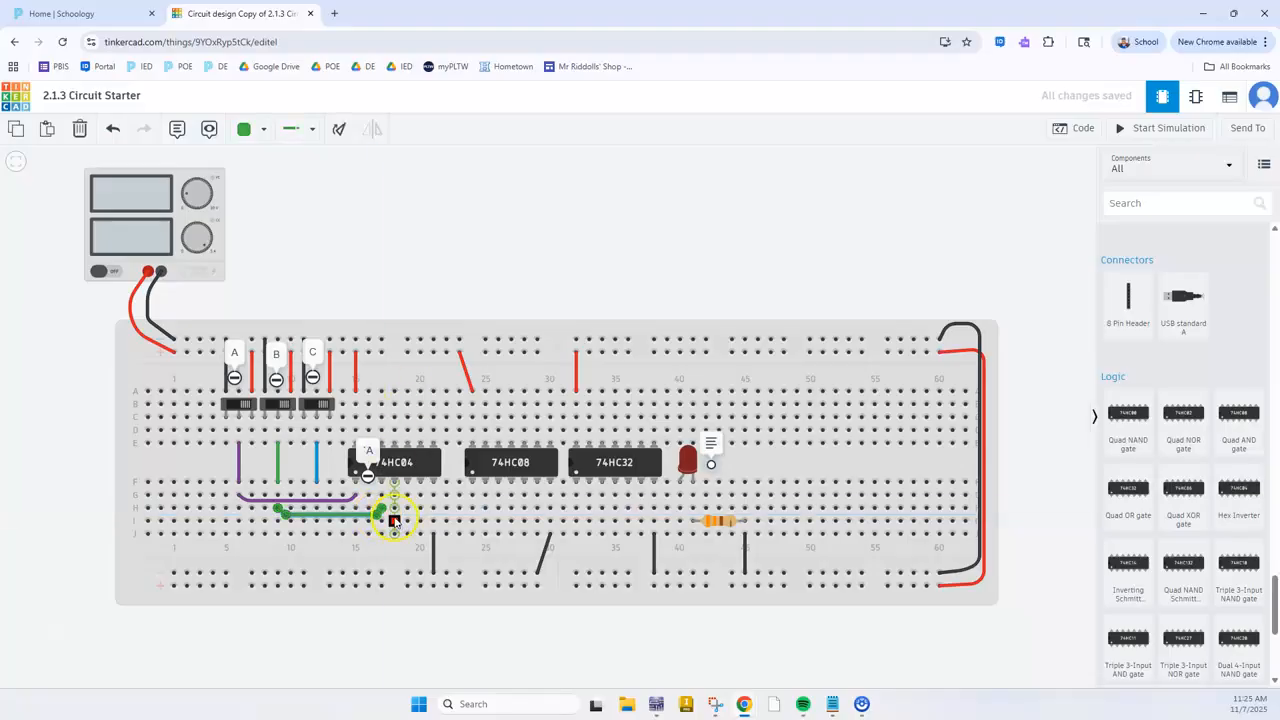
pyautogui.click(453, 261)
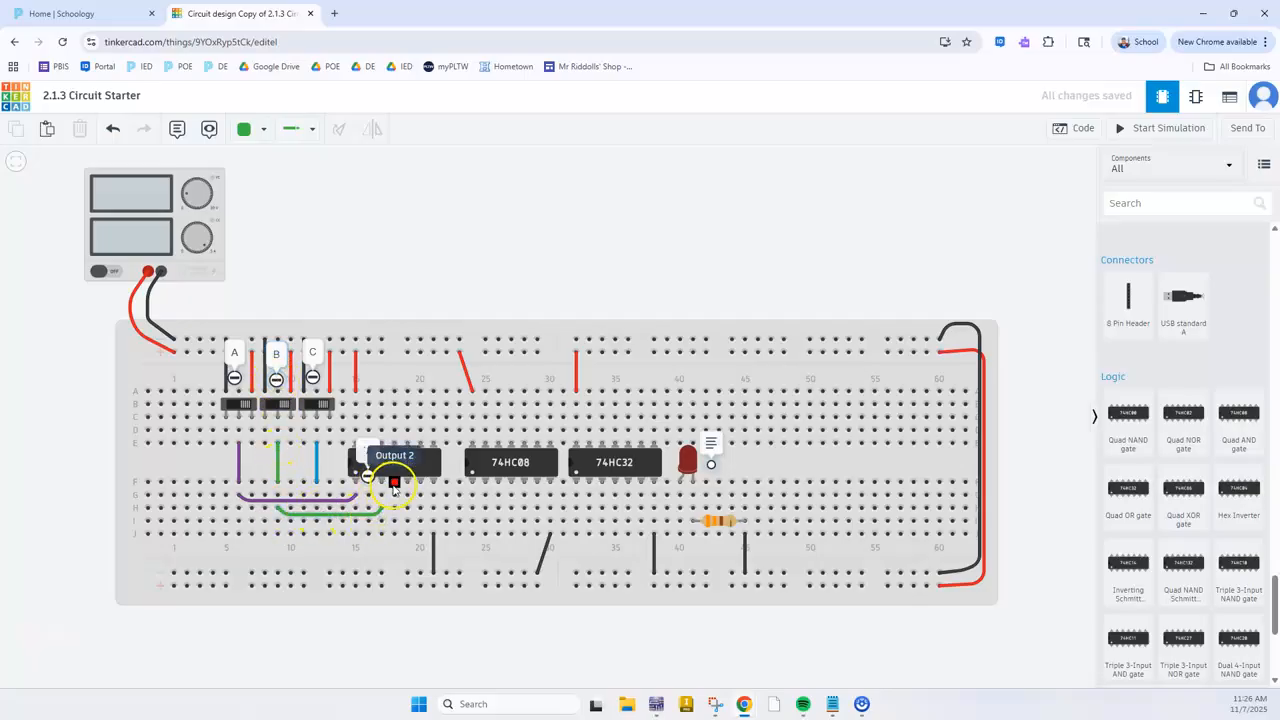
# Add a note reading 'B at the 74HC04's Output 2 pin in column 18
pyautogui.click(178, 129)
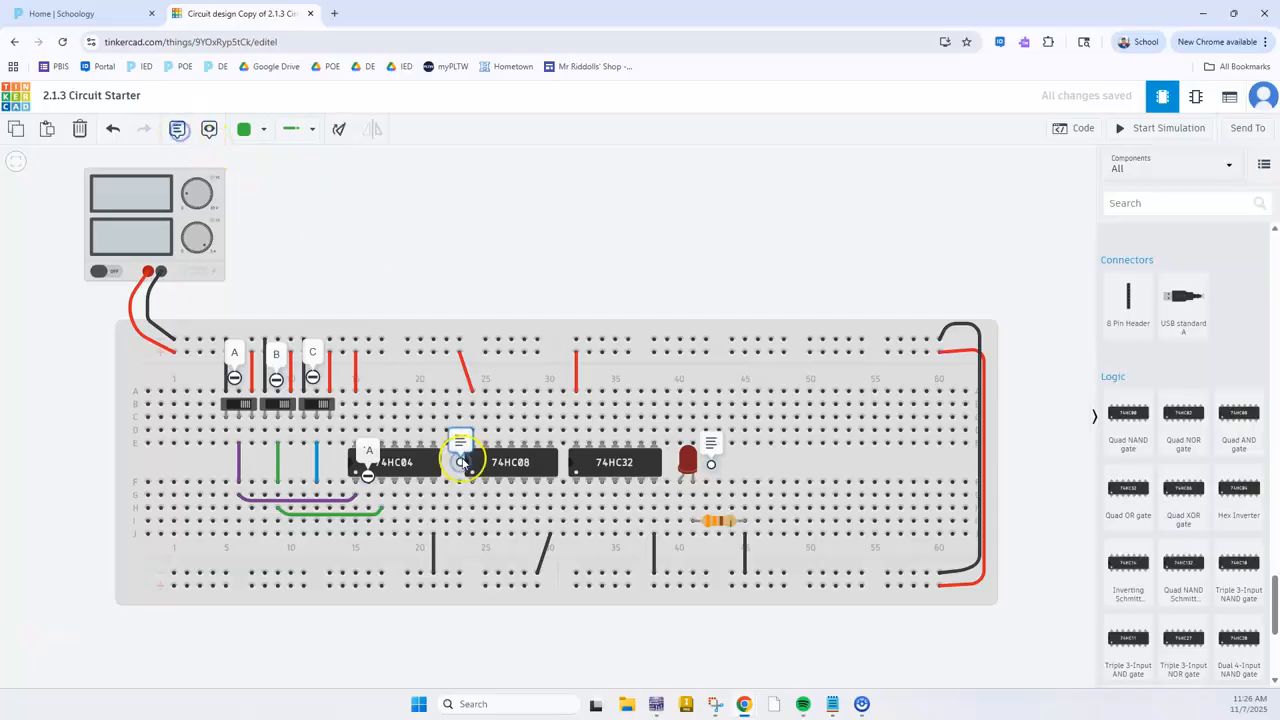
pyautogui.click(395, 470)
pyautogui.click(398, 449)
pyautogui.press('BackSpace')
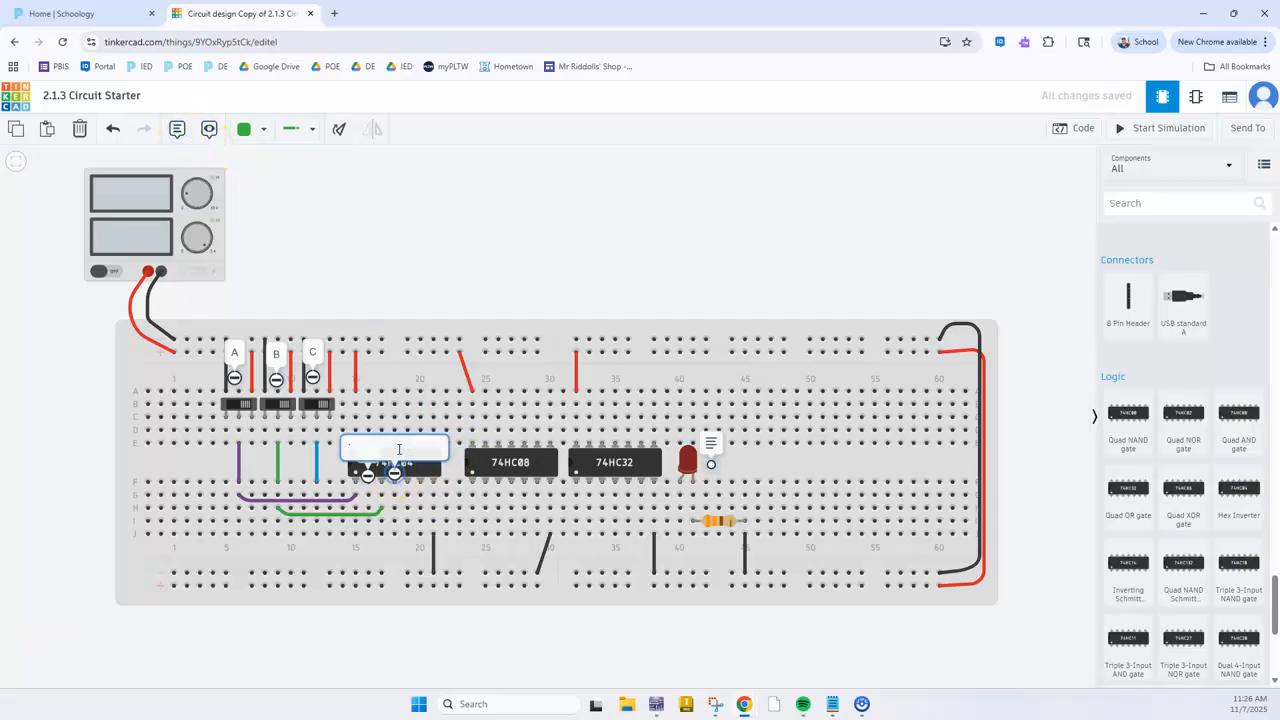
pyautogui.click(497, 171)
pyautogui.click(618, 157)
# Wire switch C to the 74HC04's third inverter input with a blue wire from I12 to I19
pyautogui.click(407, 482)
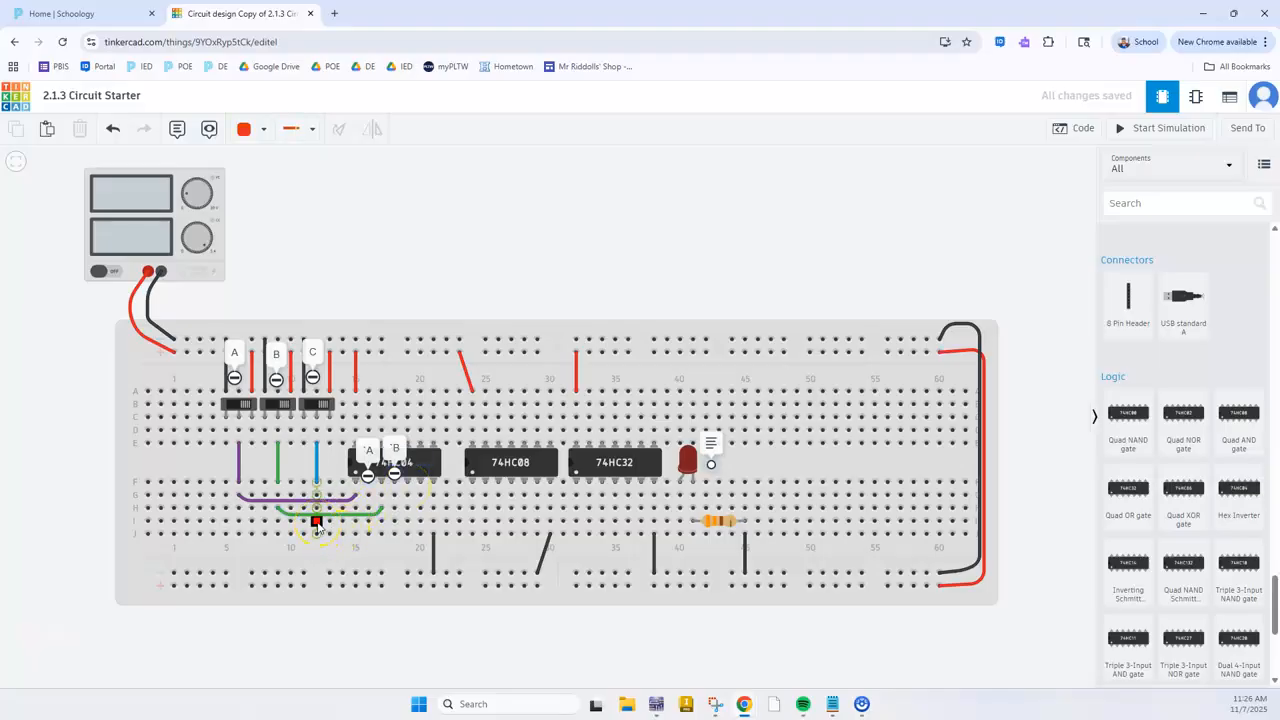
pyautogui.click(317, 521)
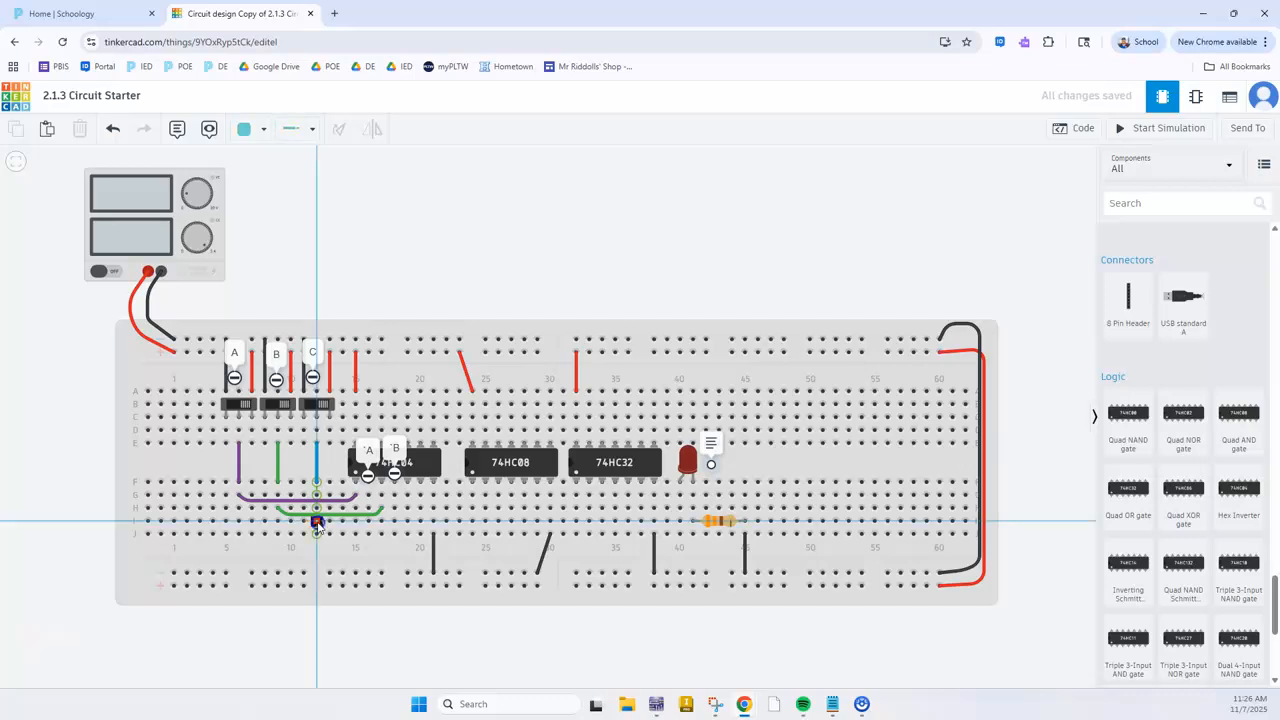
pyautogui.click(379, 532)
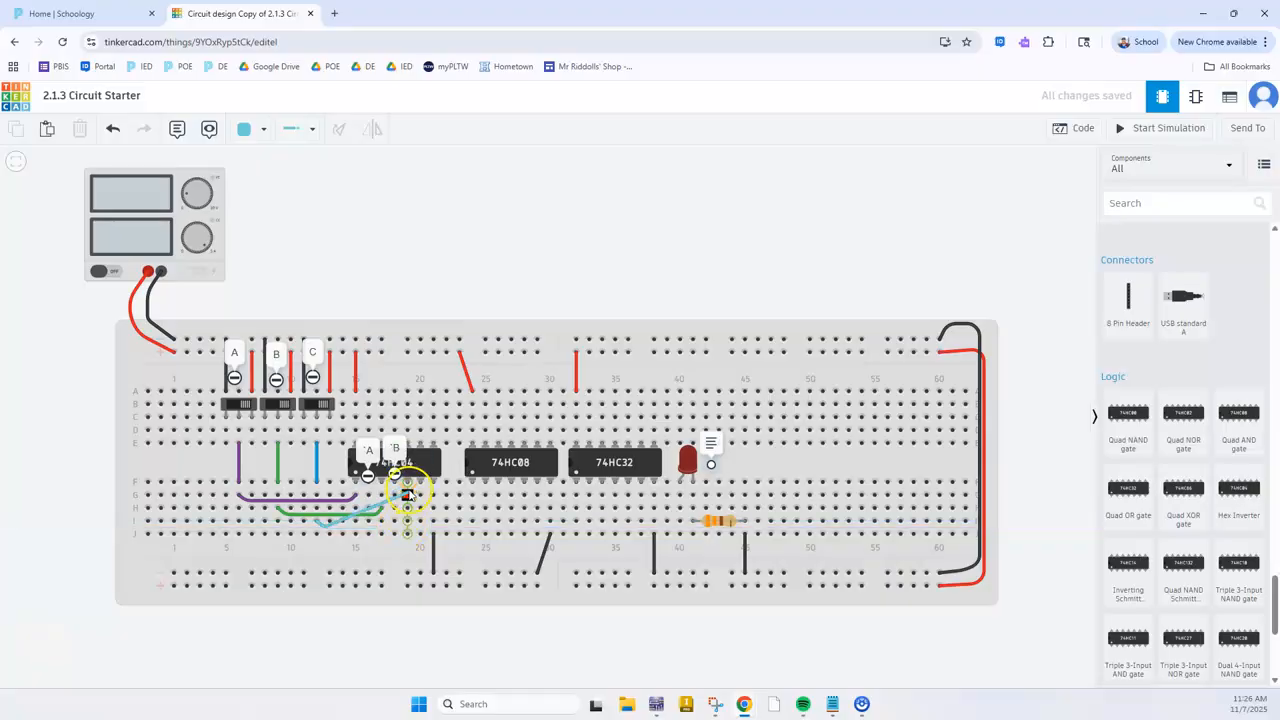
pyautogui.click(405, 529)
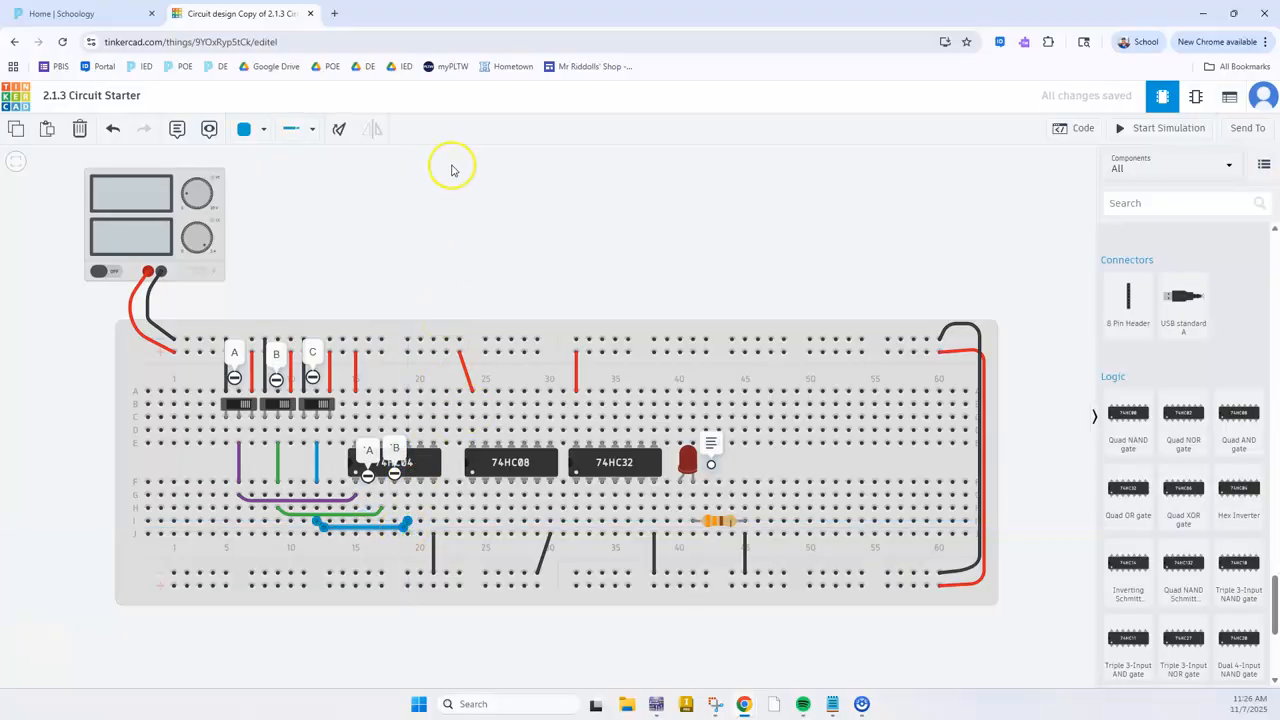
# Add a note reading 'C at the 74HC04's third inverter output in column 20
pyautogui.click(177, 129)
pyautogui.click(424, 478)
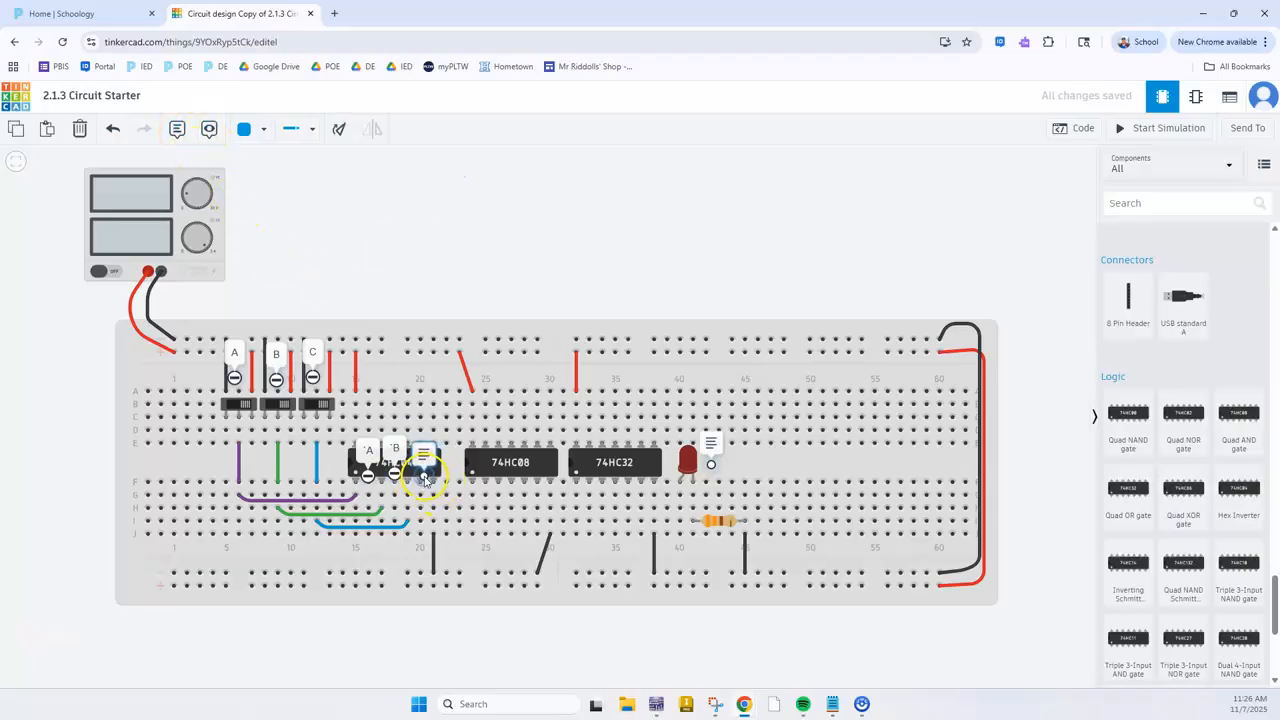
pyautogui.click(423, 455)
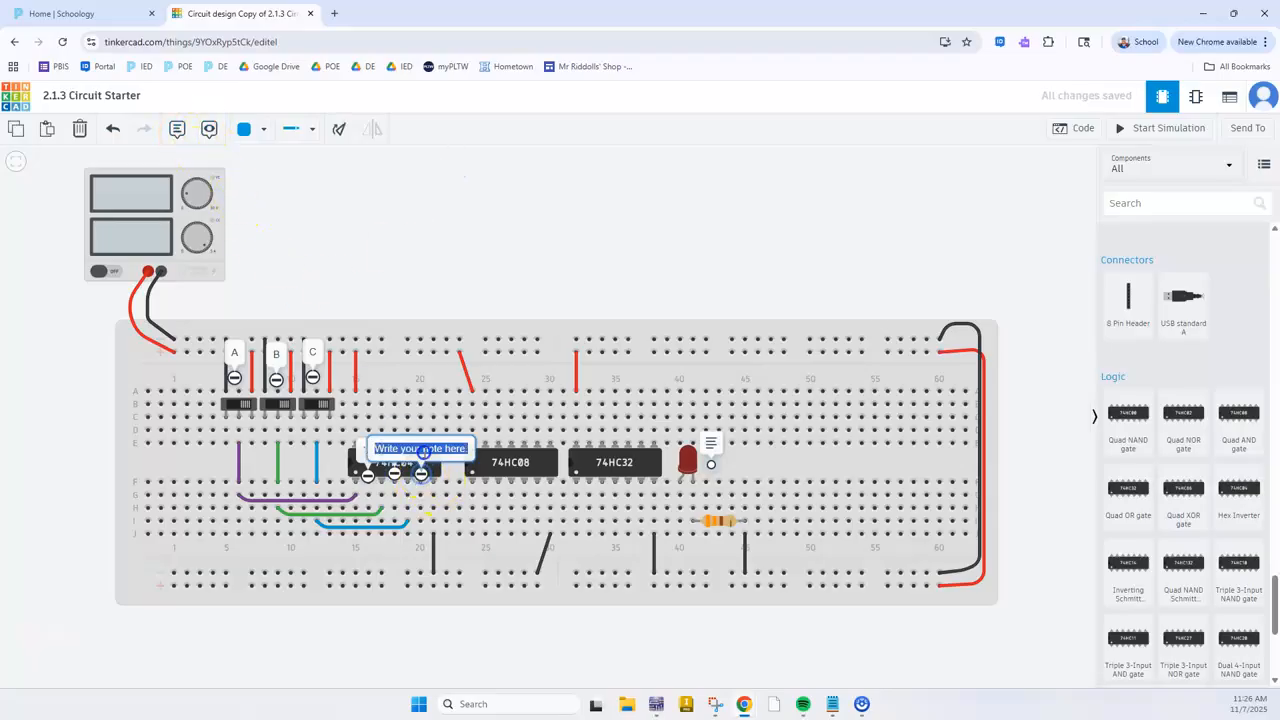
pyautogui.press('BackSpace')
pyautogui.click(525, 238)
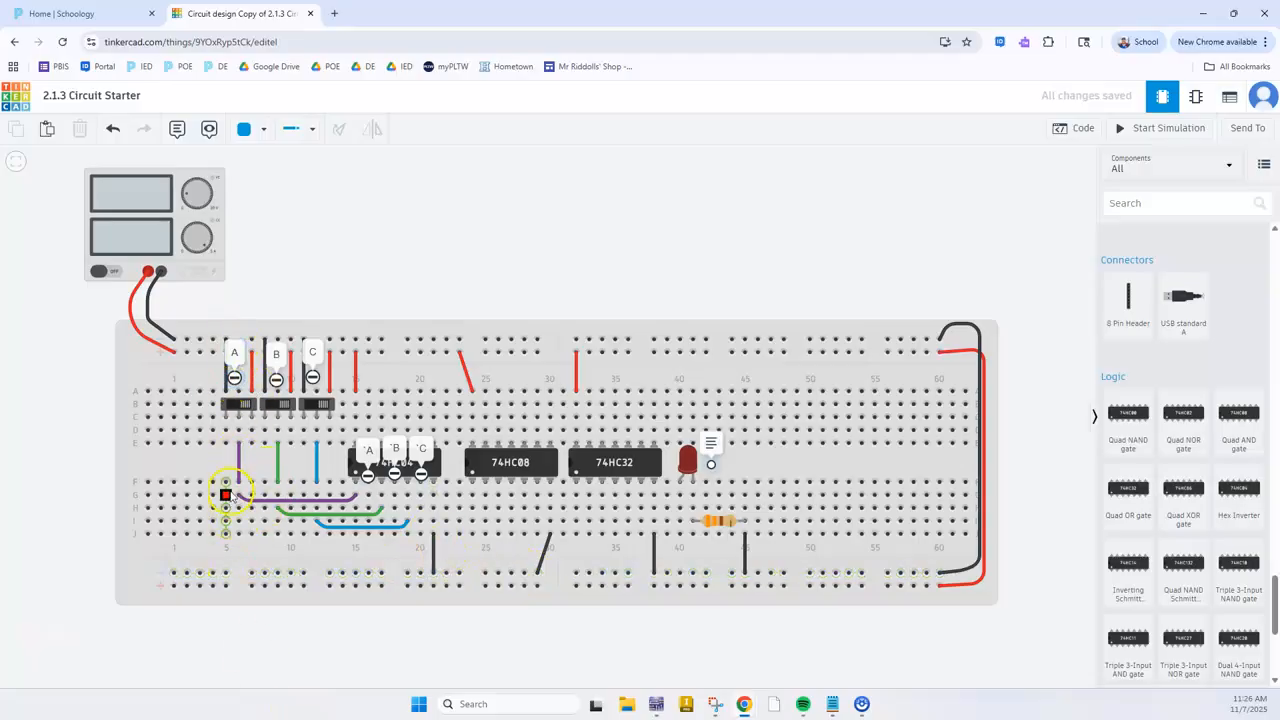
pyautogui.click(368, 494)
pyautogui.press('Escape')
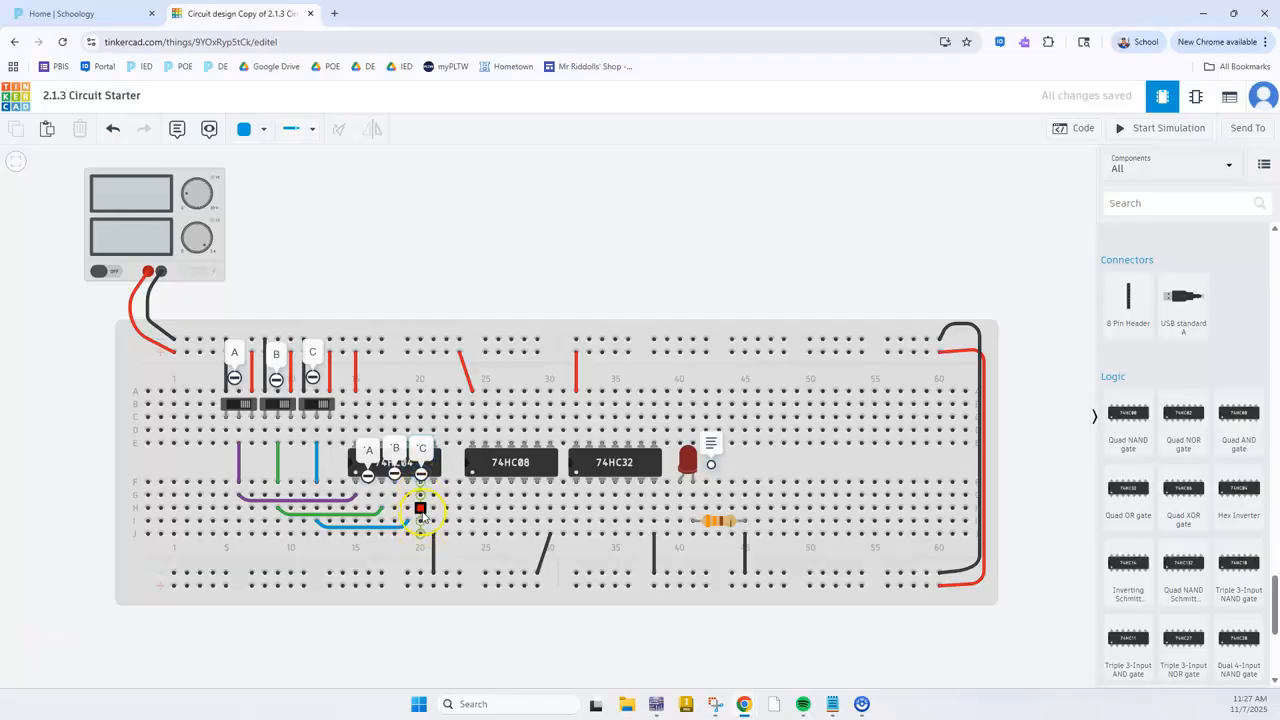
pyautogui.click(497, 470)
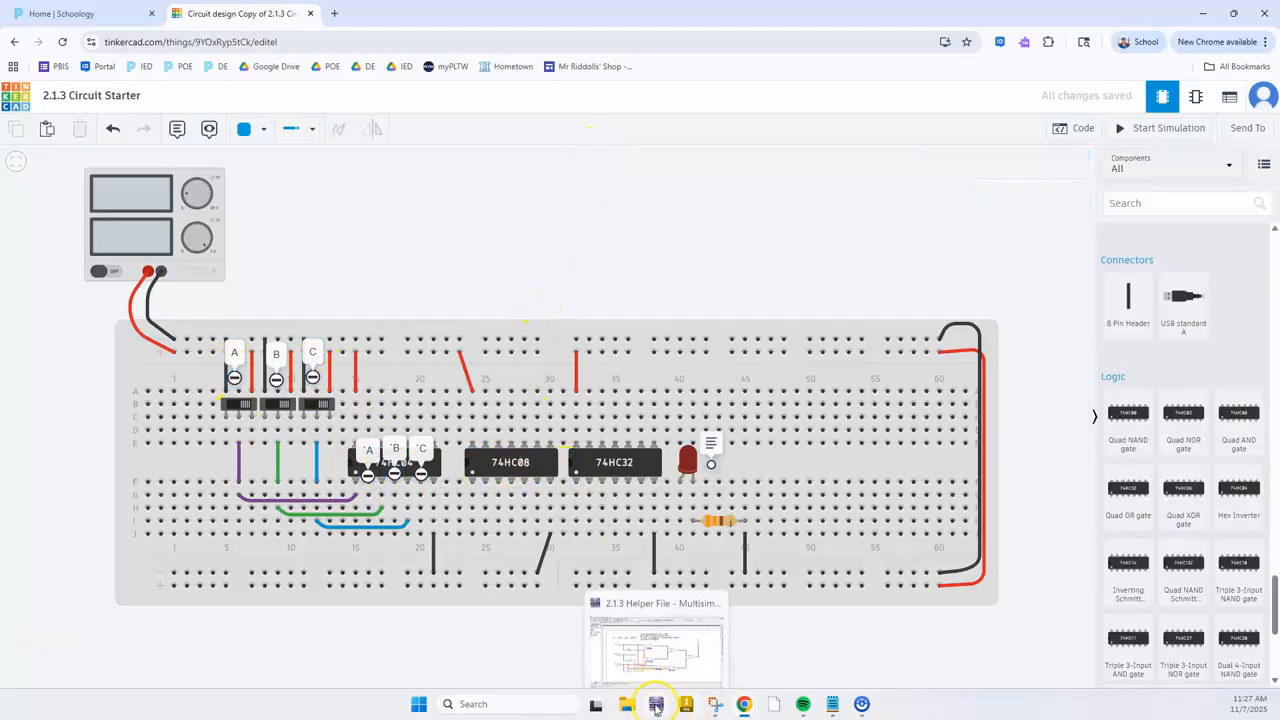
# Check the first AND gate's inputs in Multisim and, in Tinkercad, wire switch A from H6 to the 74HC08's first input at G24 in purple
pyautogui.click(656, 704)
pyautogui.click(560, 287)
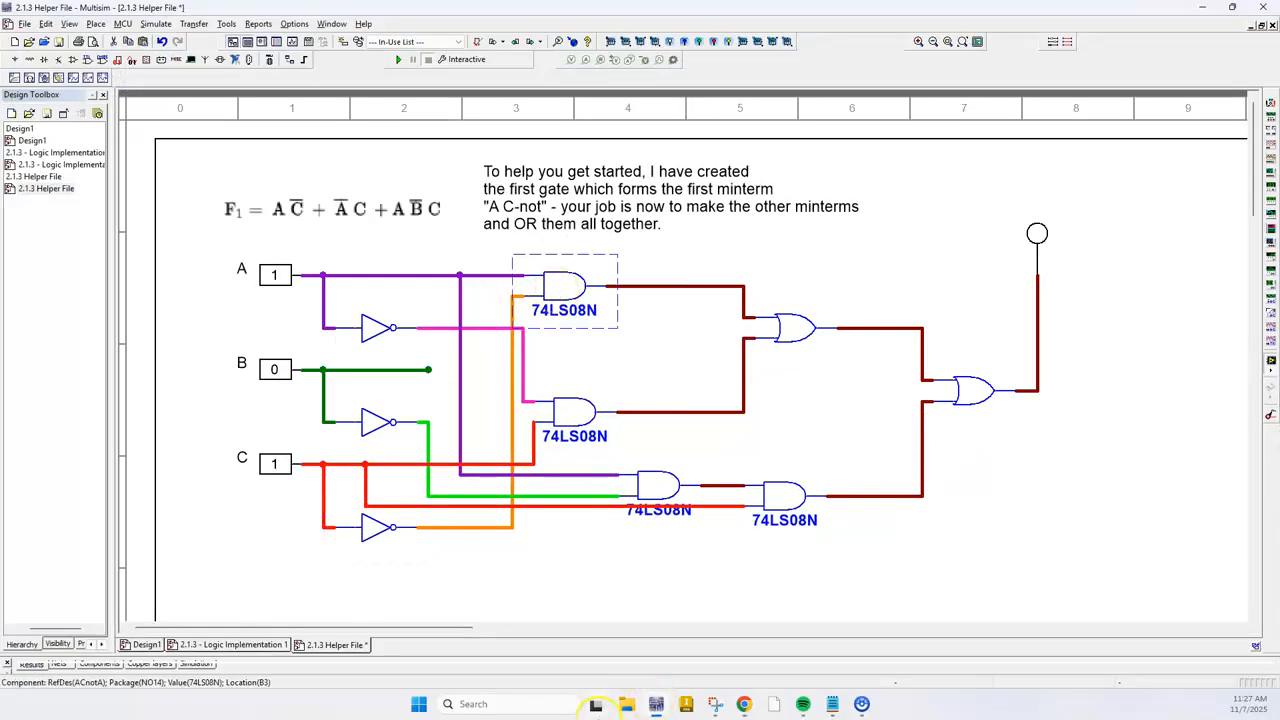
pyautogui.moveTo(590, 686)
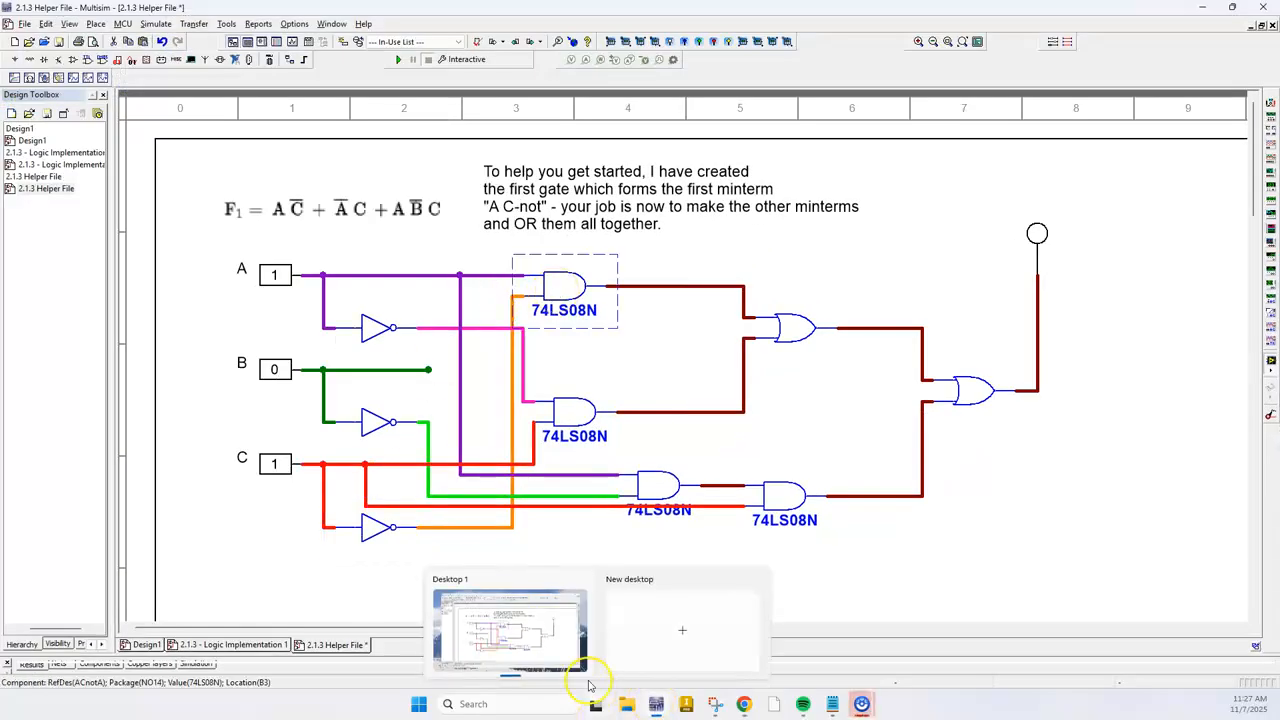
pyautogui.click(511, 295)
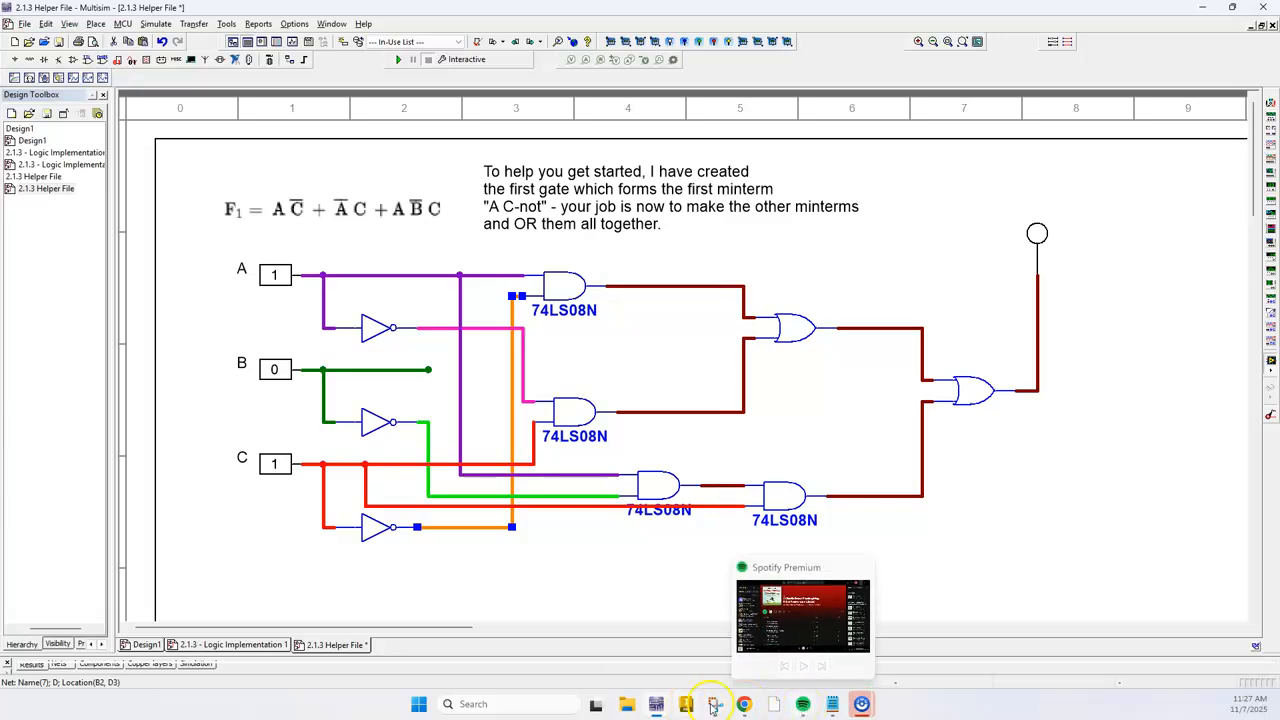
pyautogui.moveTo(740, 706)
pyautogui.click(815, 640)
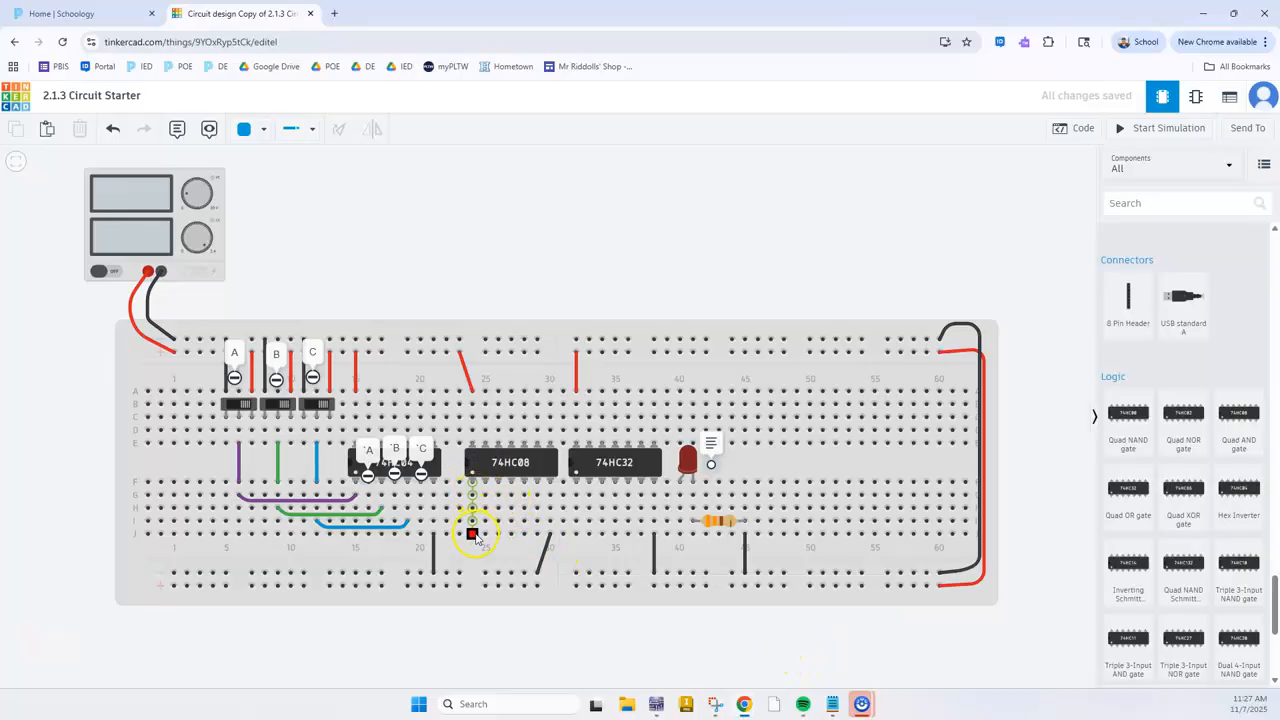
pyautogui.click(472, 495)
pyautogui.click(455, 462)
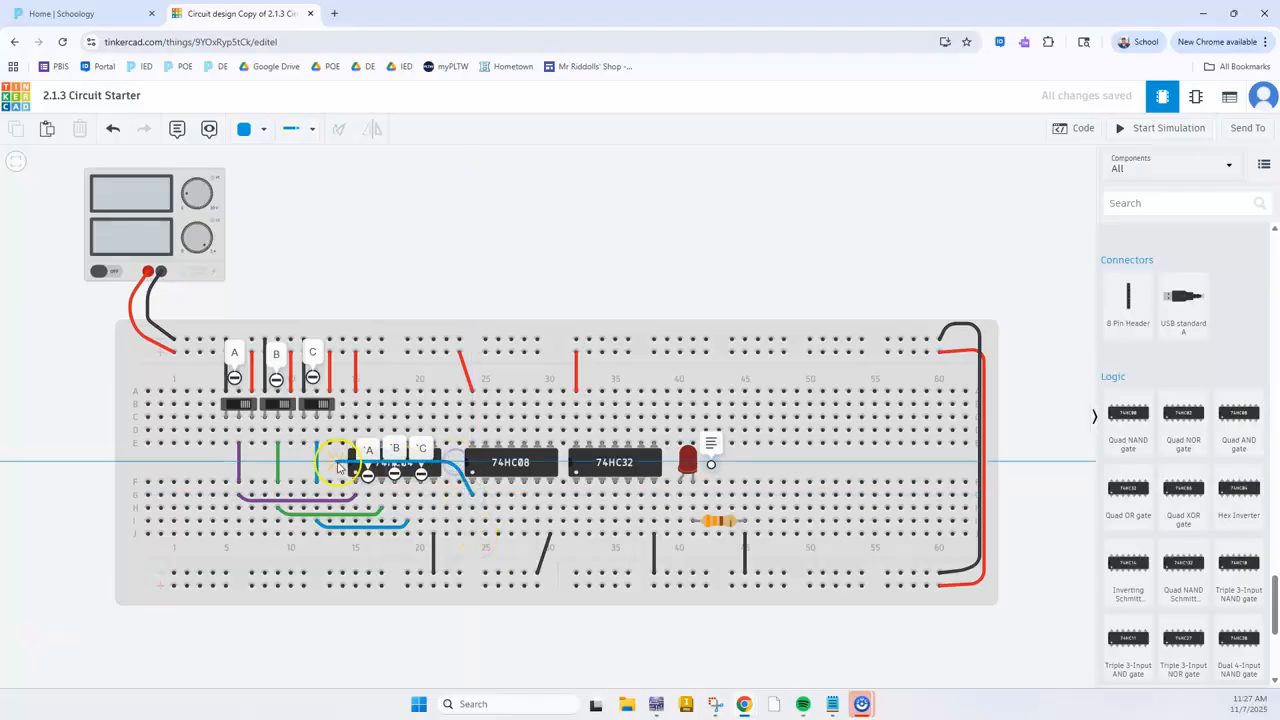
pyautogui.click(263, 463)
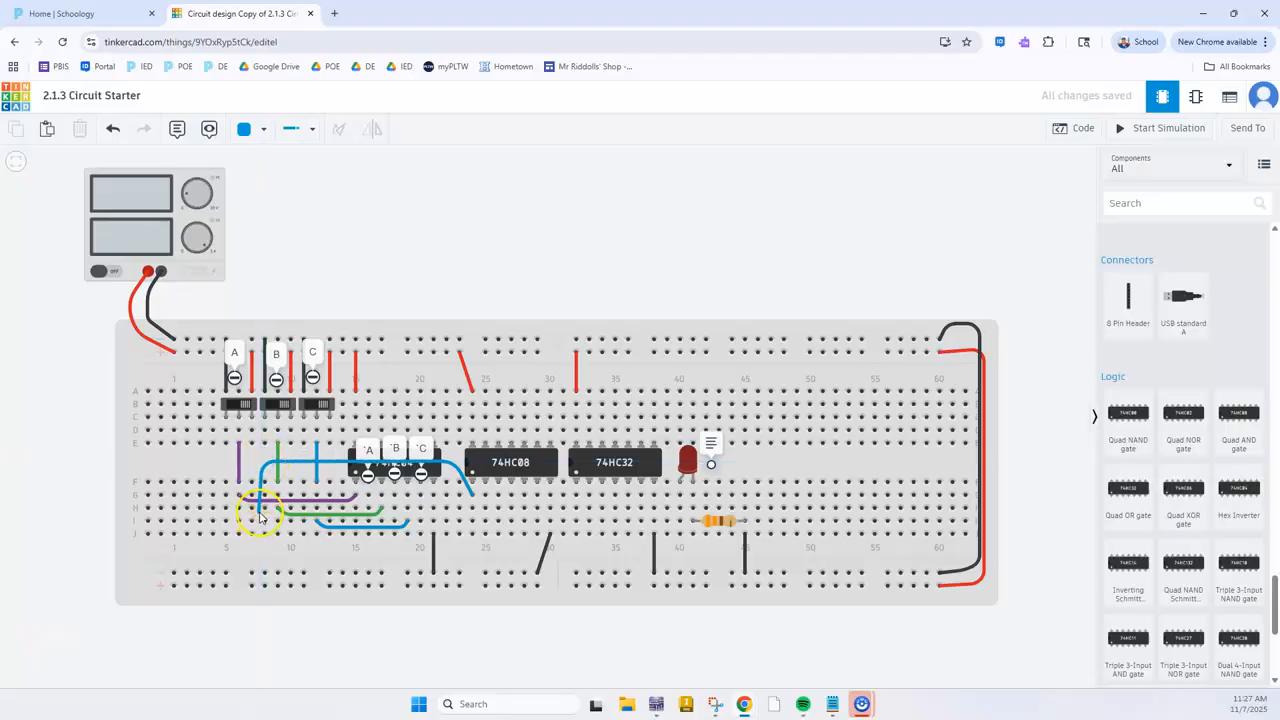
pyautogui.click(260, 514)
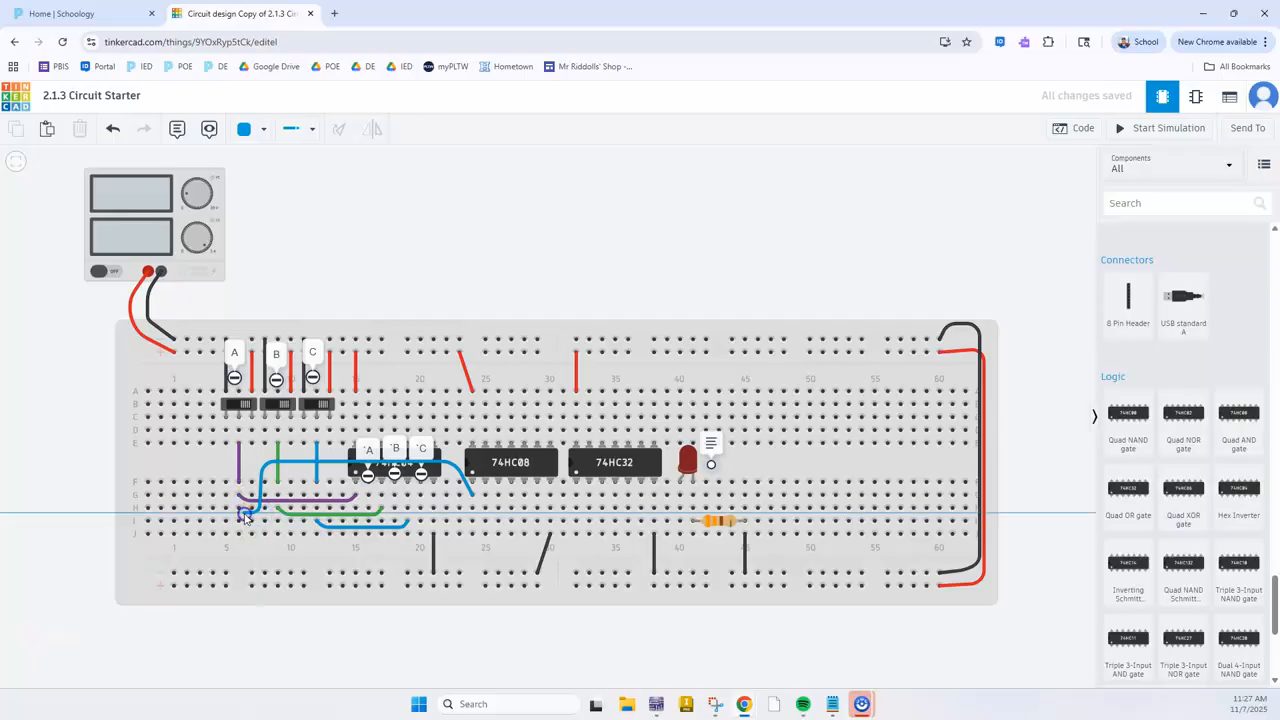
pyautogui.click(240, 511)
pyautogui.click(603, 200)
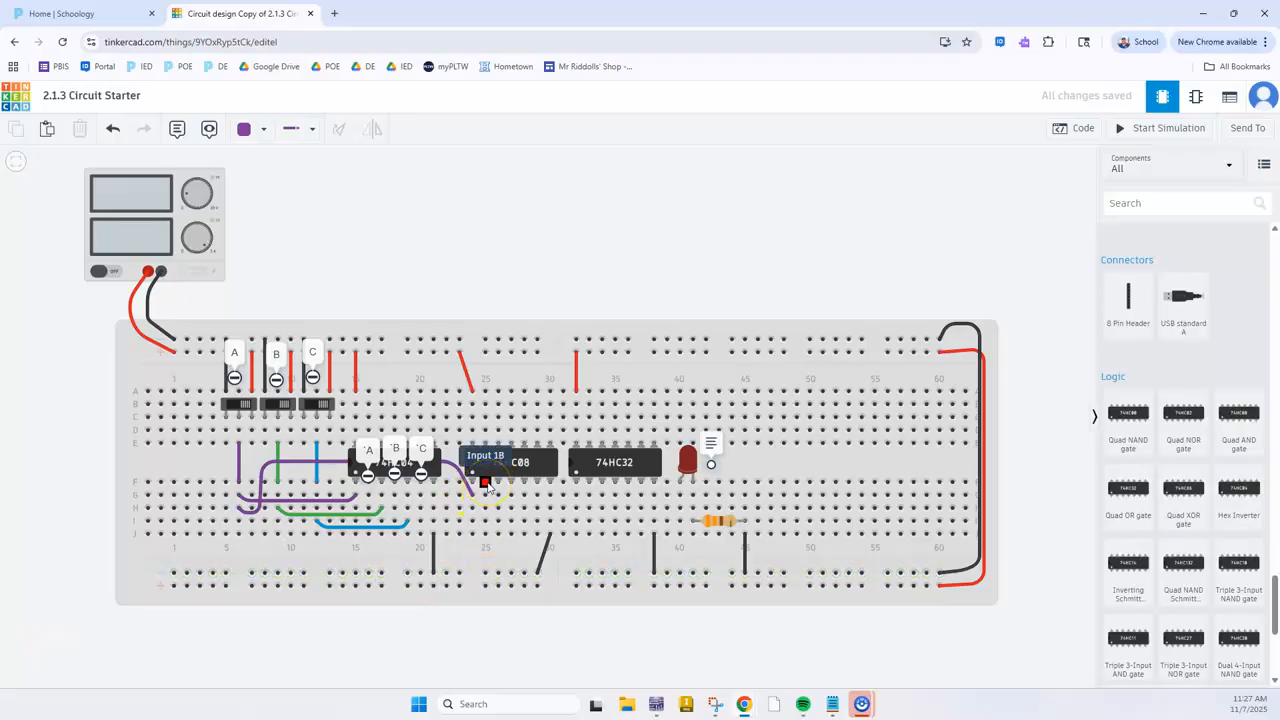
# Wire the inverted C signal from G20 to the 74HC08's Input 1B at G25 with a turquoise wire
pyautogui.hotkey('alt', 'Tab')
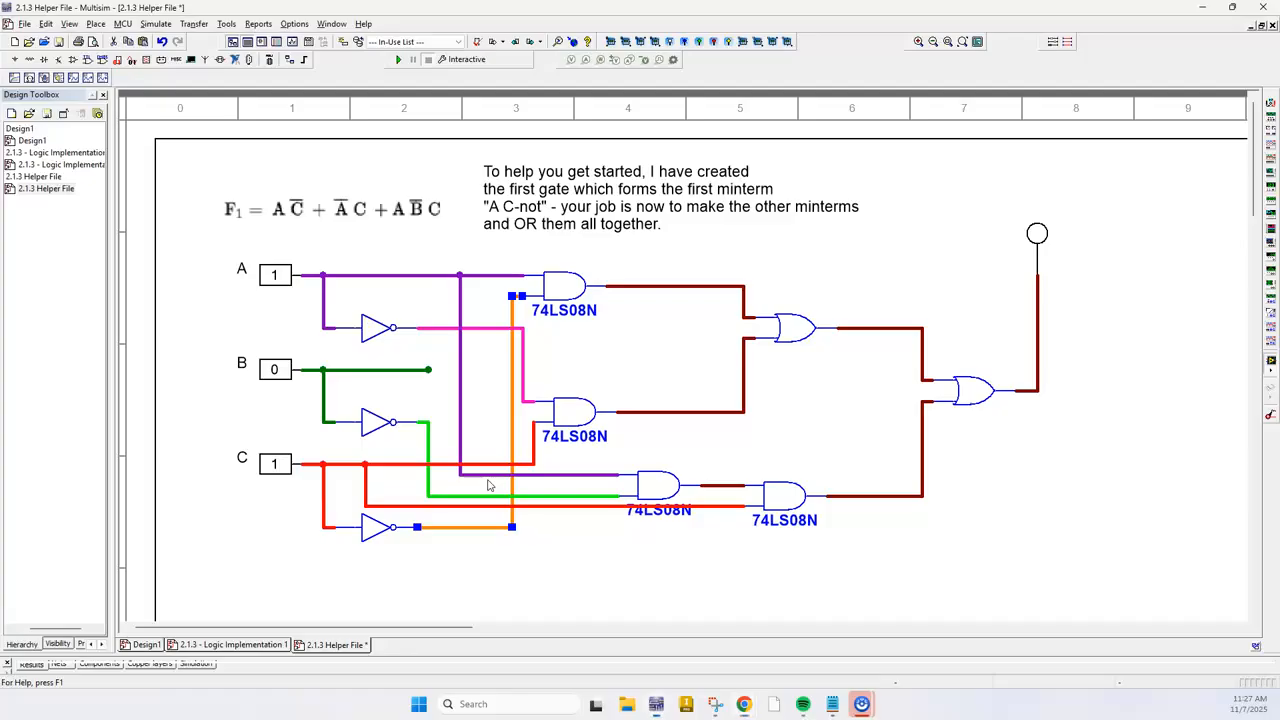
pyautogui.hotkey('alt', 'Tab')
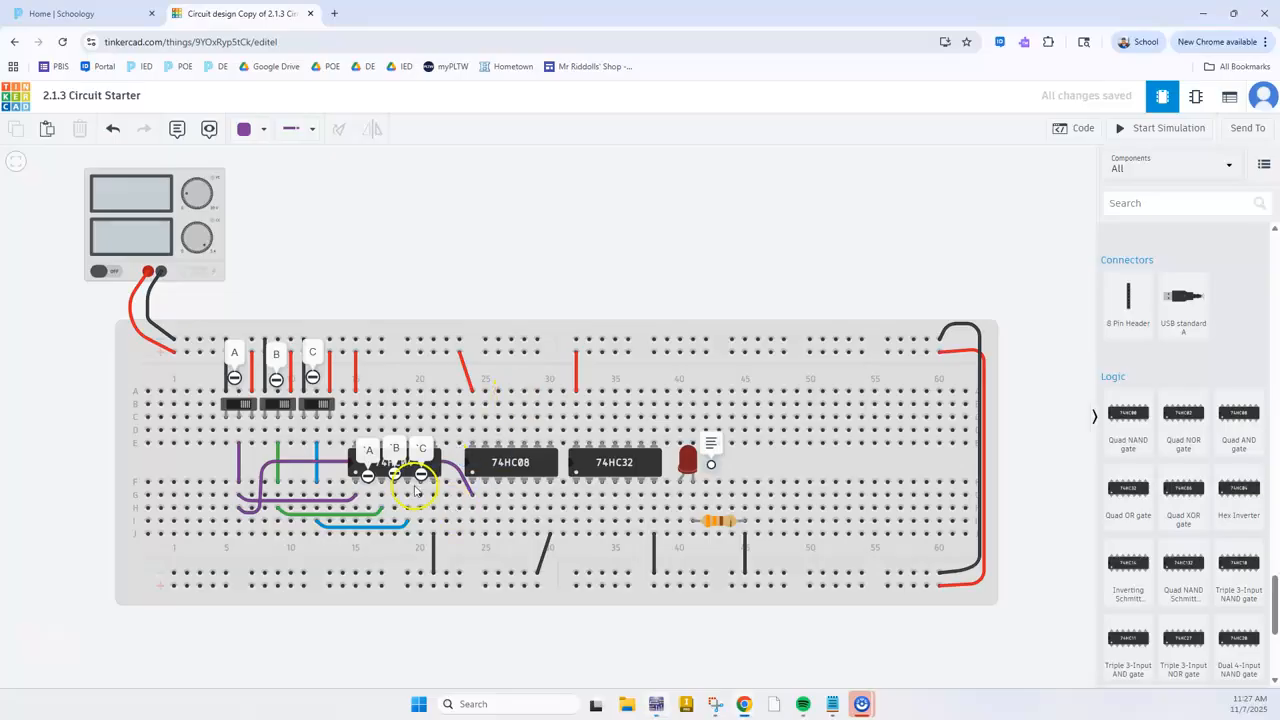
pyautogui.click(317, 466)
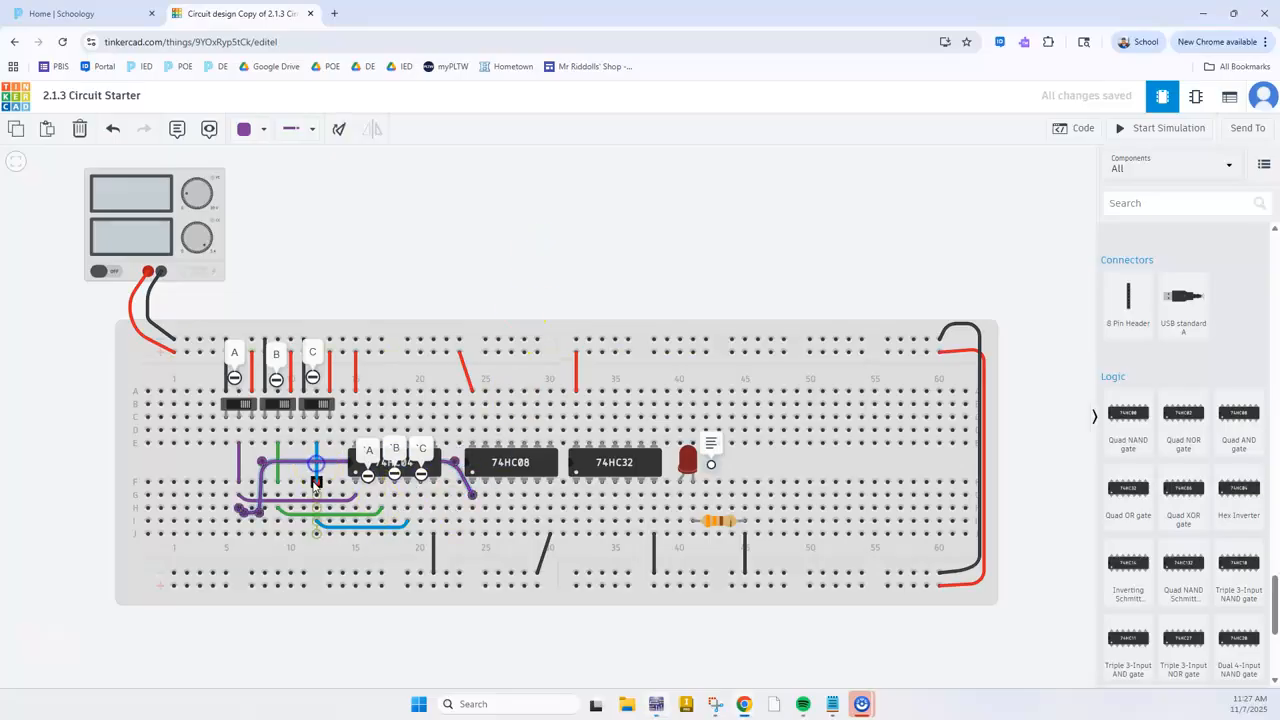
pyautogui.hotkey('alt', 'Tab')
pyautogui.hotkey('alt', 'Tab')
pyautogui.click(477, 307)
pyautogui.click(485, 510)
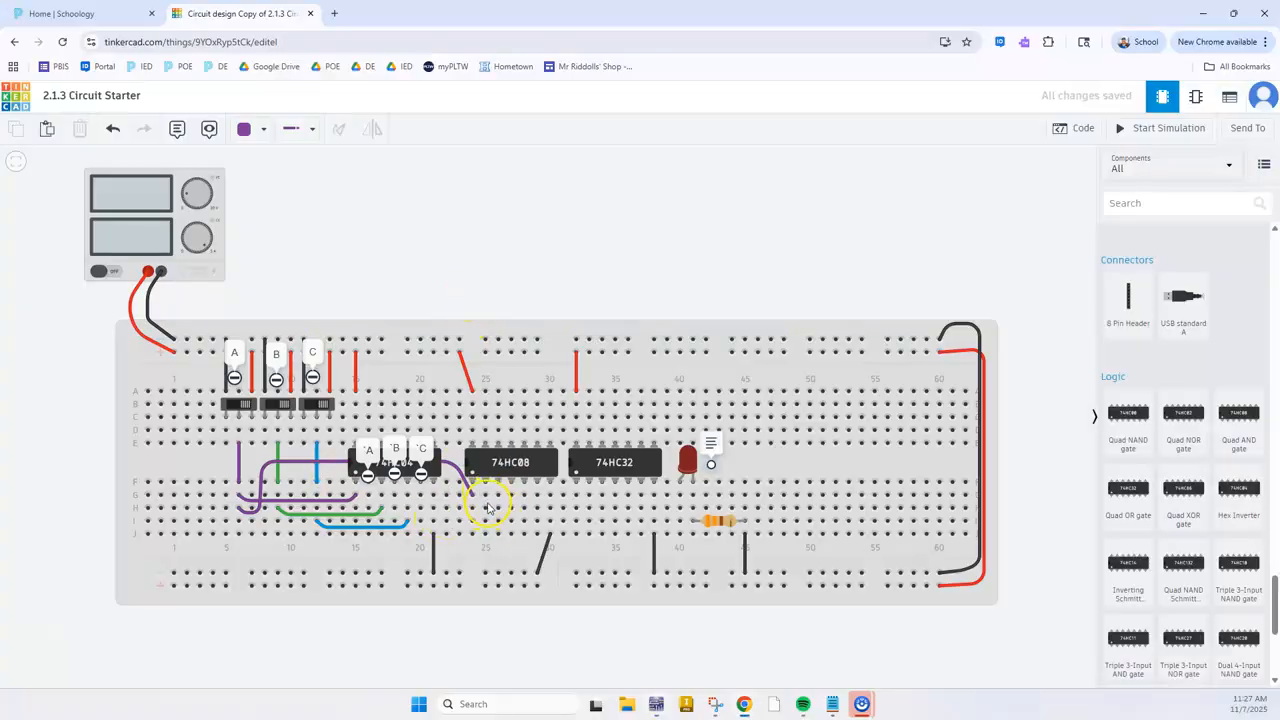
pyautogui.click(421, 495)
pyautogui.click(485, 497)
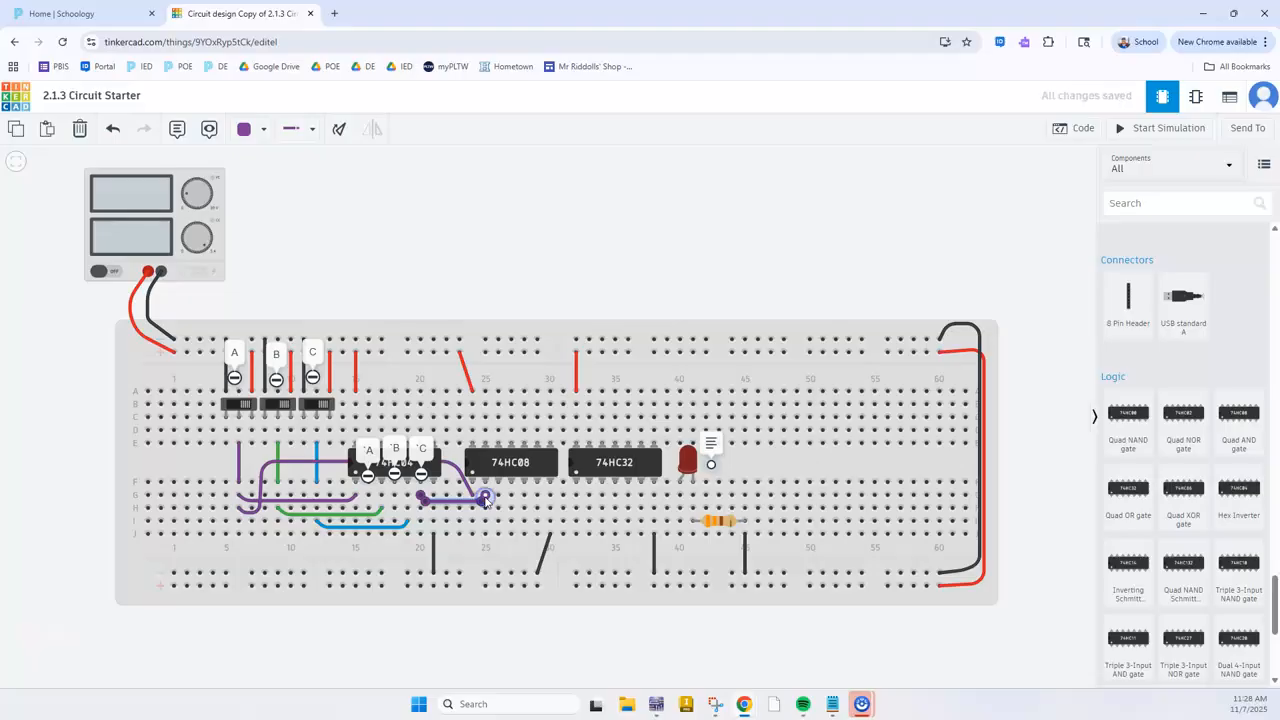
pyautogui.press('6')
pyautogui.click(372, 508)
pyautogui.press('Escape')
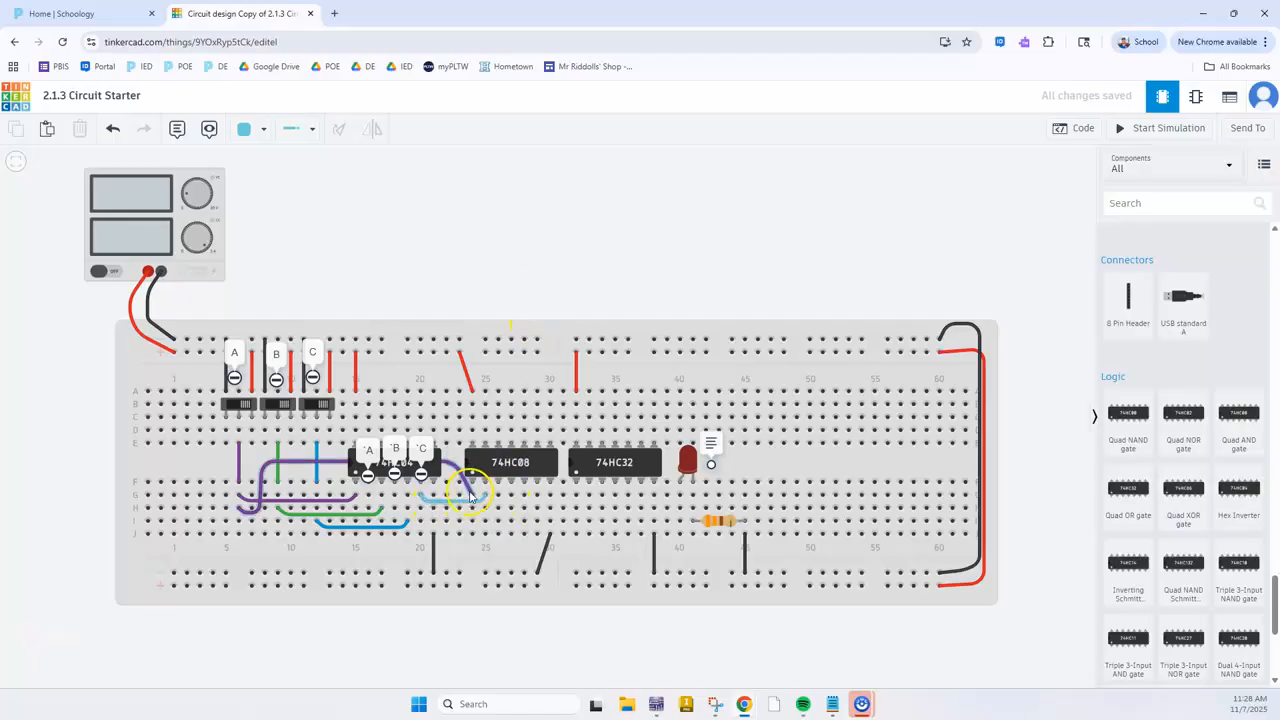
# Add a note reading A'C at the 74HC08's first output pin in column 26
pyautogui.scroll(5, 470, 480)
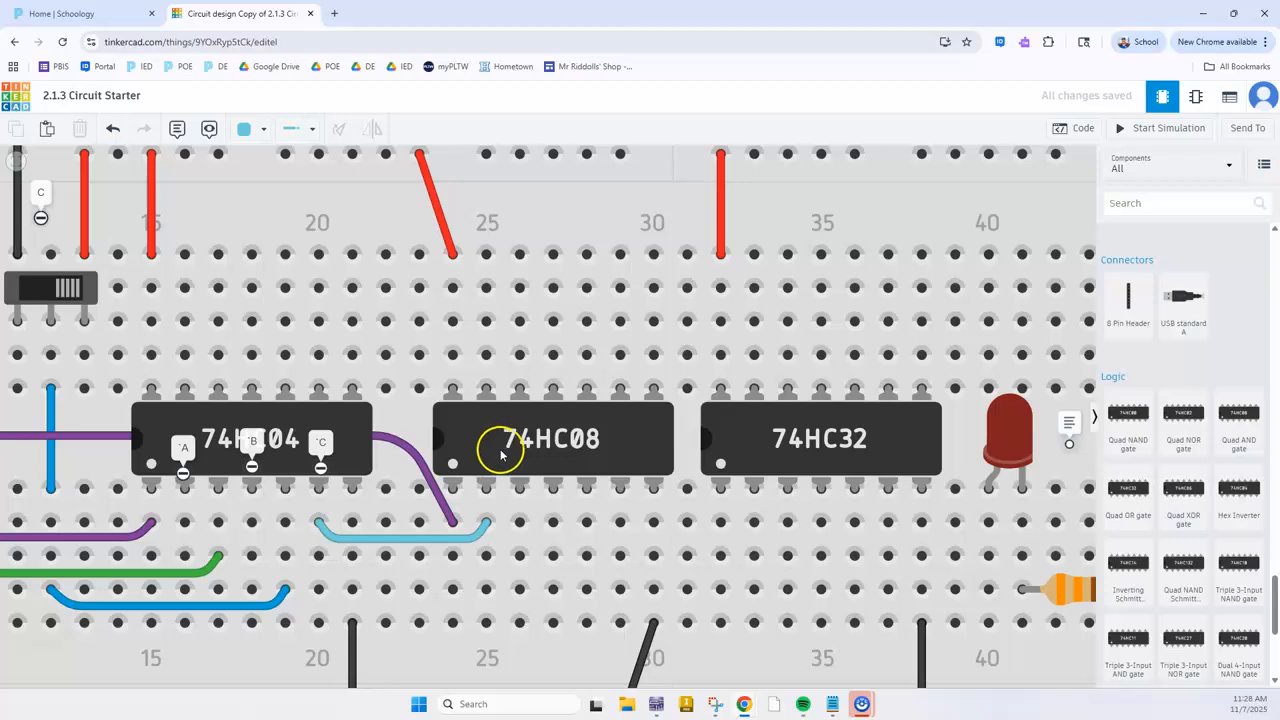
pyautogui.scroll(-5, 515, 468)
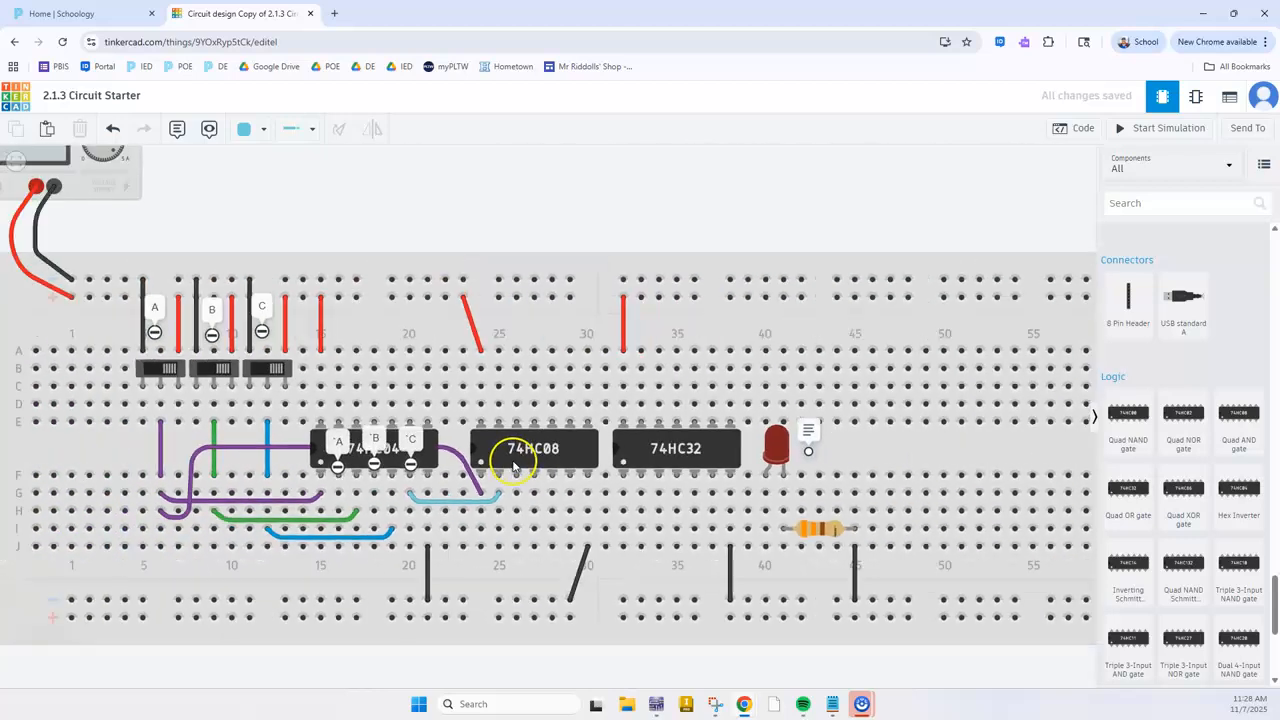
pyautogui.scroll(-3, 457, 220)
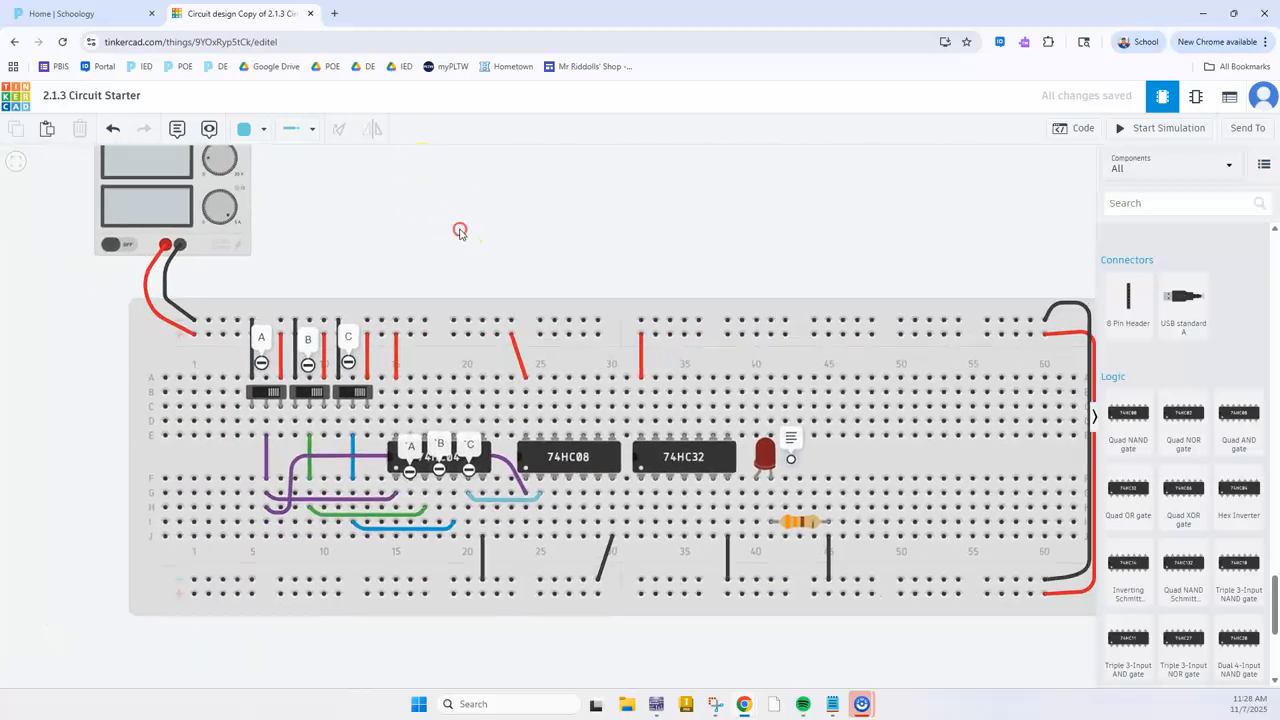
pyautogui.click(194, 134)
pyautogui.click(479, 436)
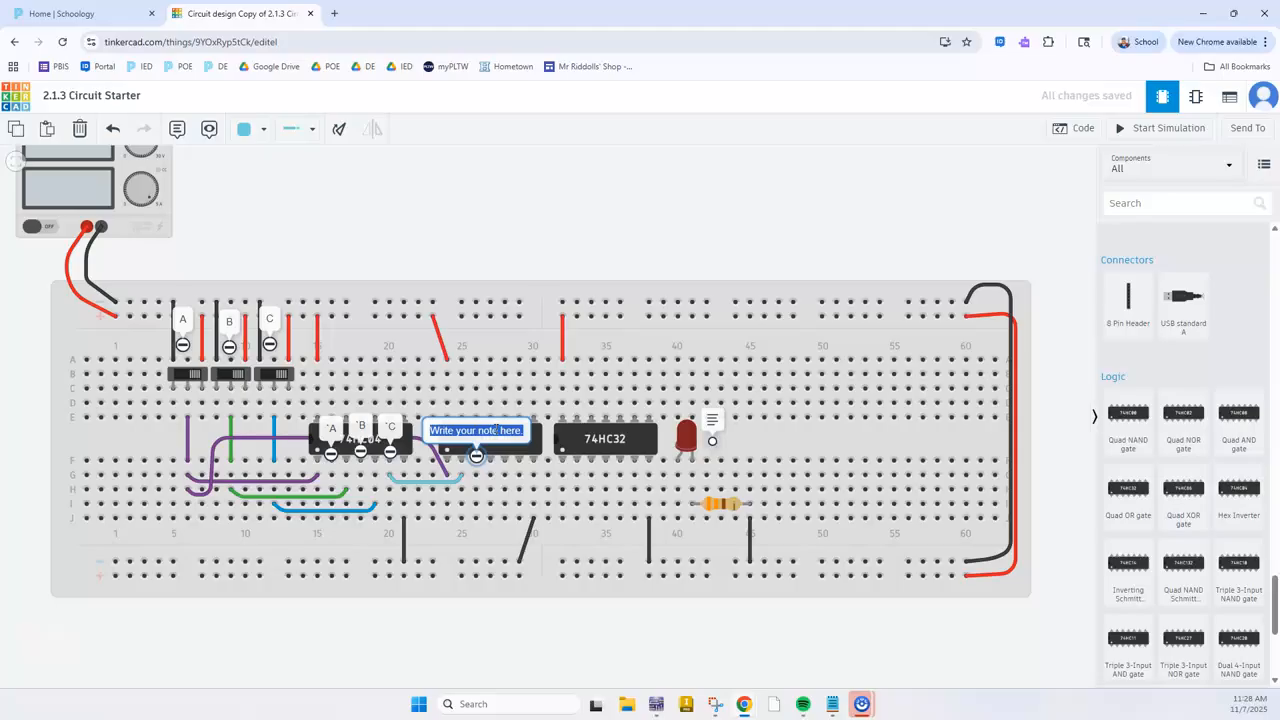
pyautogui.write("A'C")
pyautogui.click(466, 218)
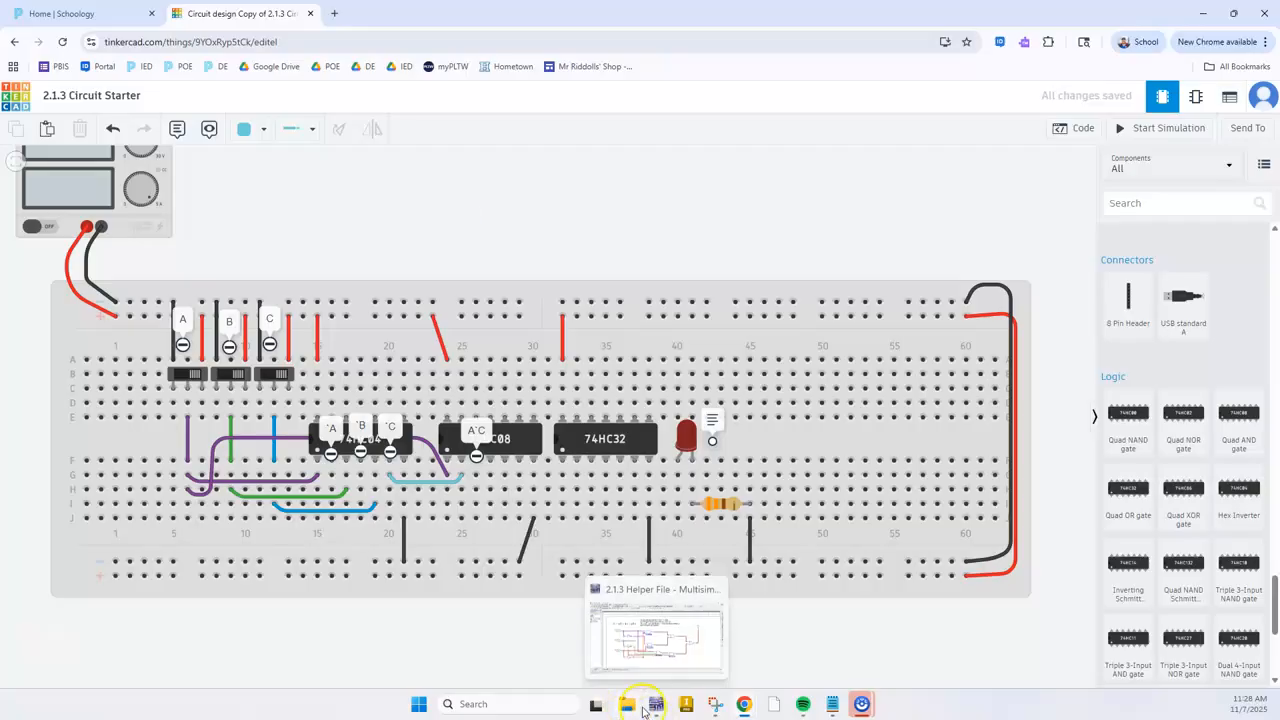
# Check the second AND gate's inputs in Multisim and, in Tinkercad, wire the inverted A signal from J16 to the 74HC08's third pin-side input at J27
pyautogui.hotkey('alt', 'Tab')
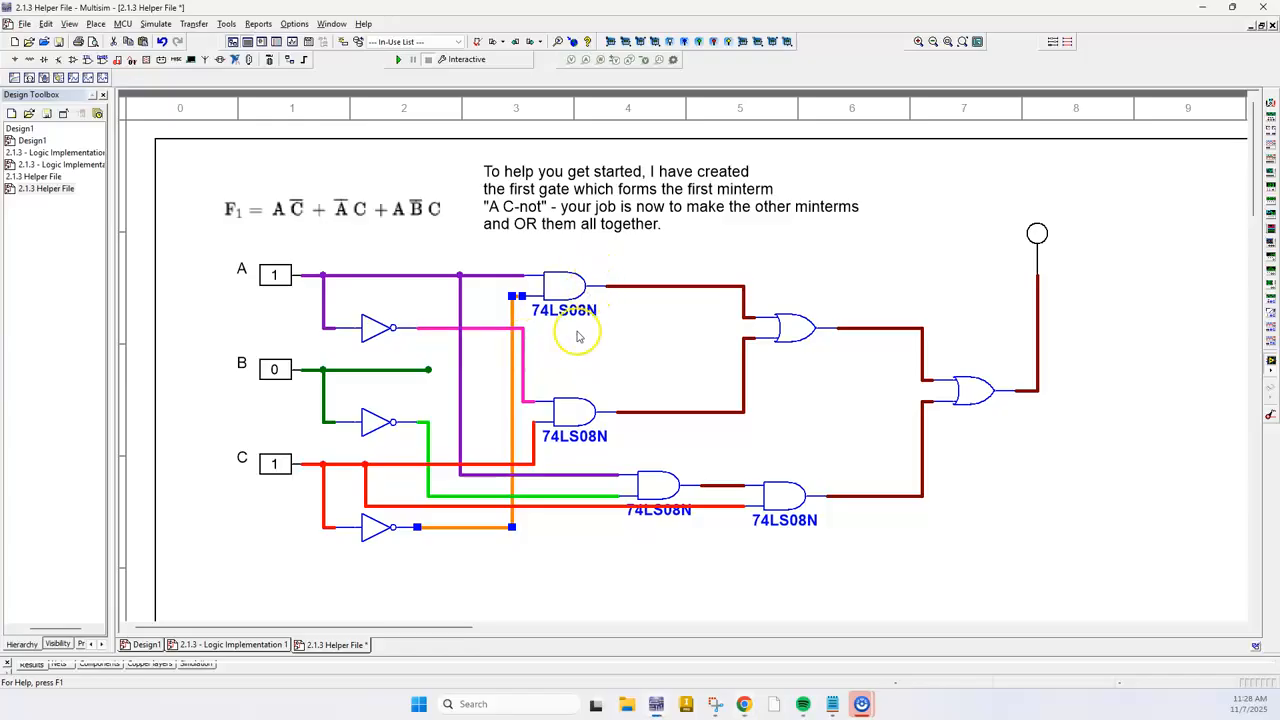
pyautogui.click(573, 420)
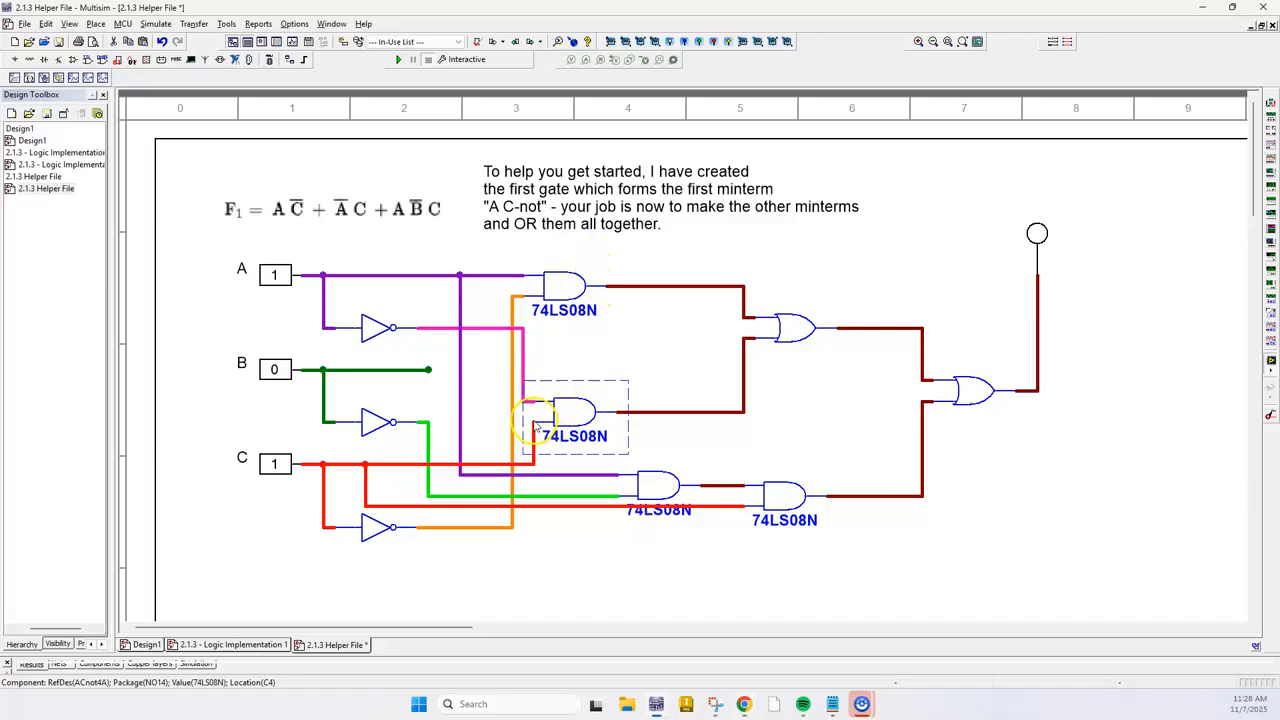
pyautogui.click(522, 362)
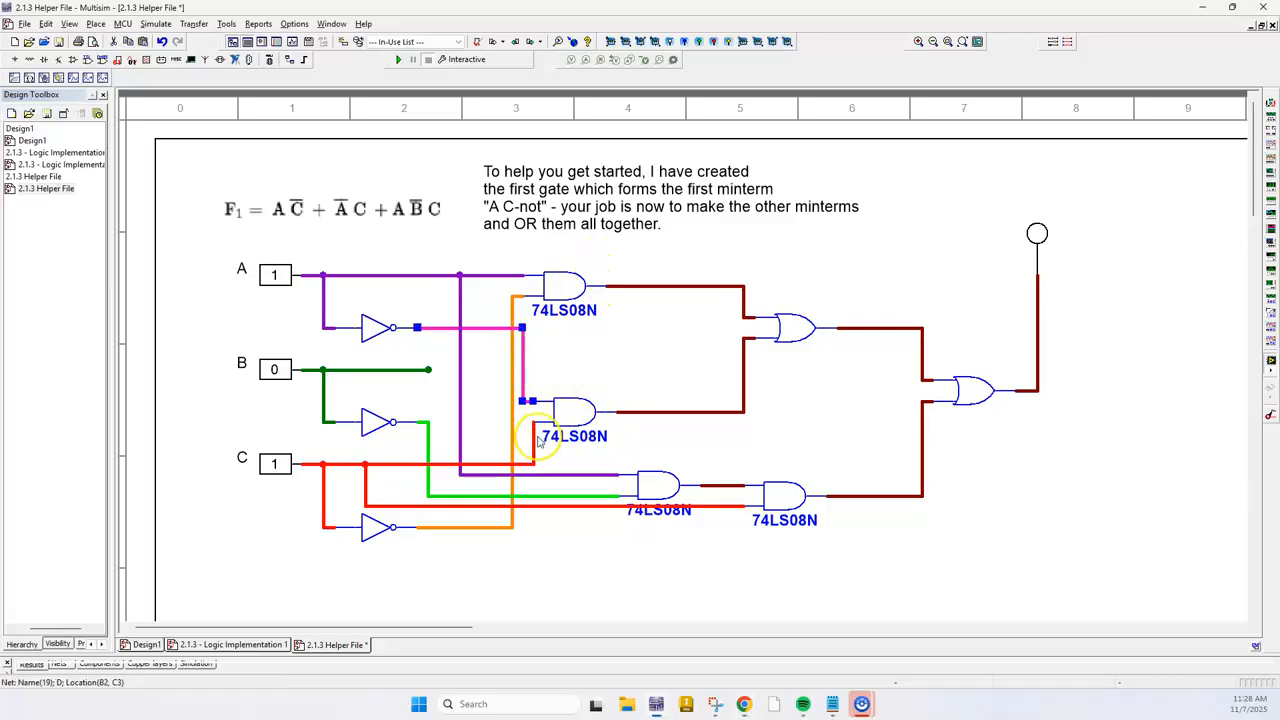
pyautogui.click(533, 450)
pyautogui.hotkey('alt', 'Tab')
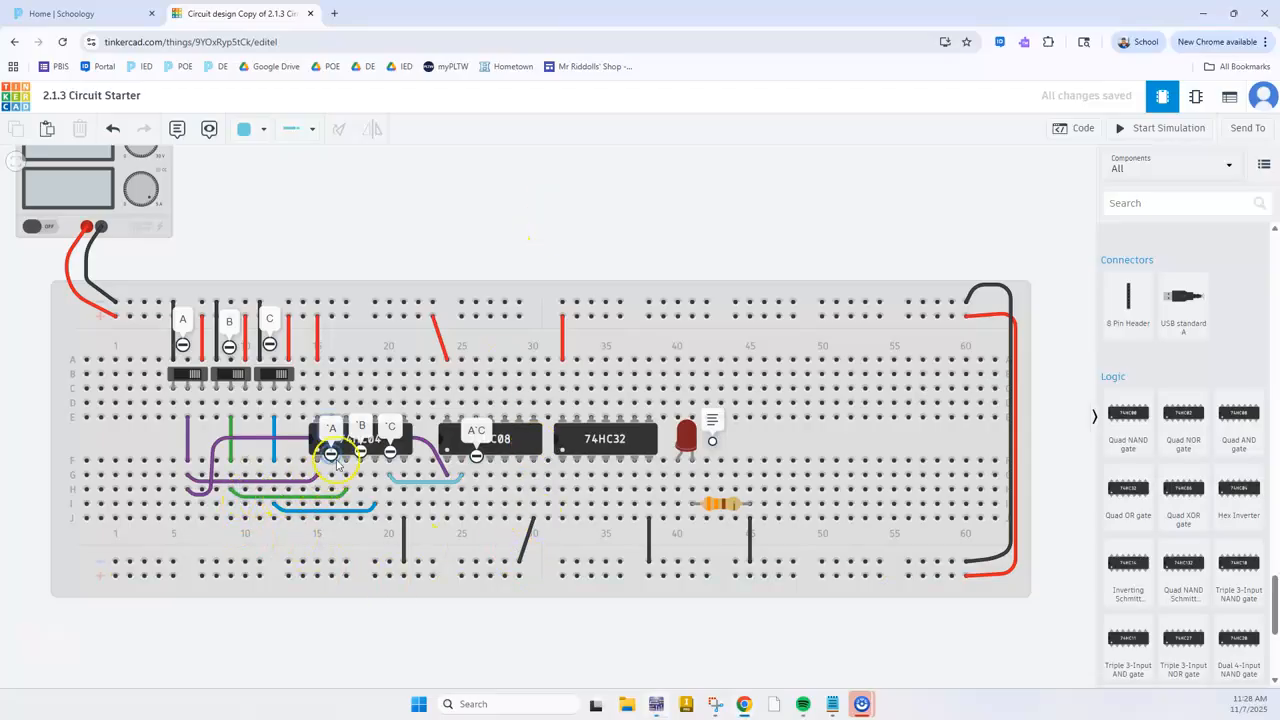
pyautogui.click(332, 520)
pyautogui.click(341, 535)
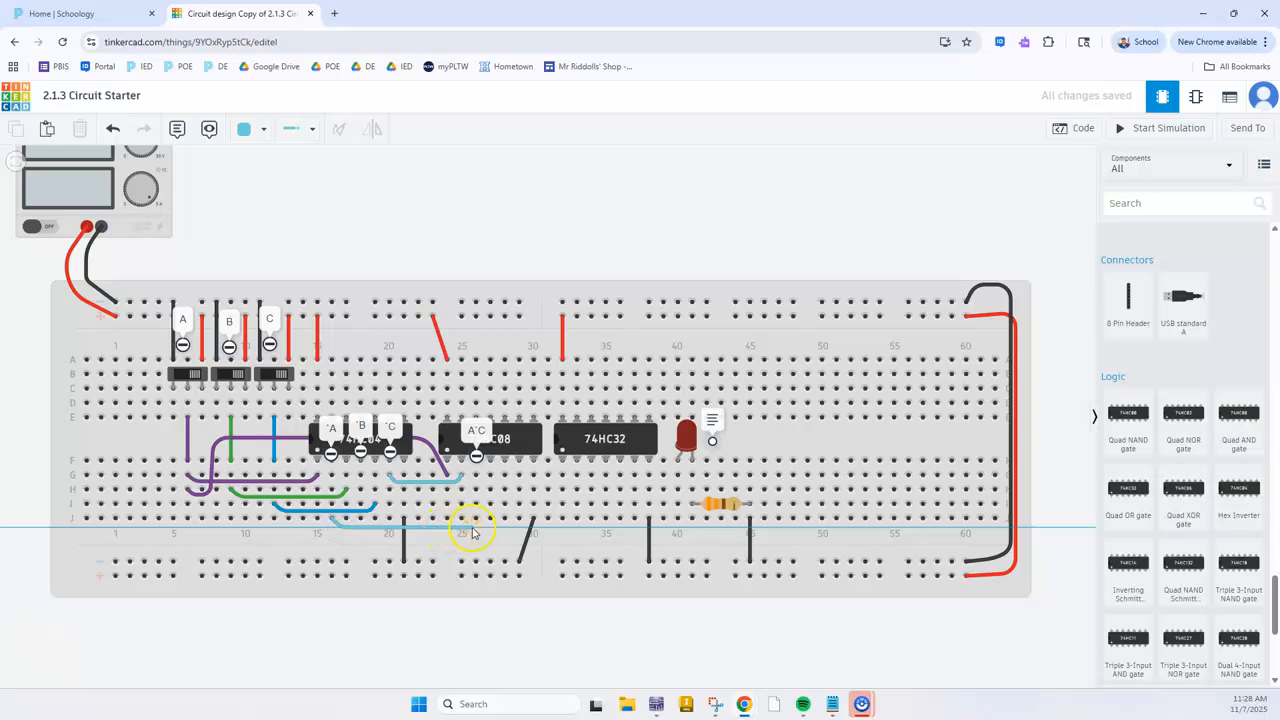
pyautogui.click(488, 522)
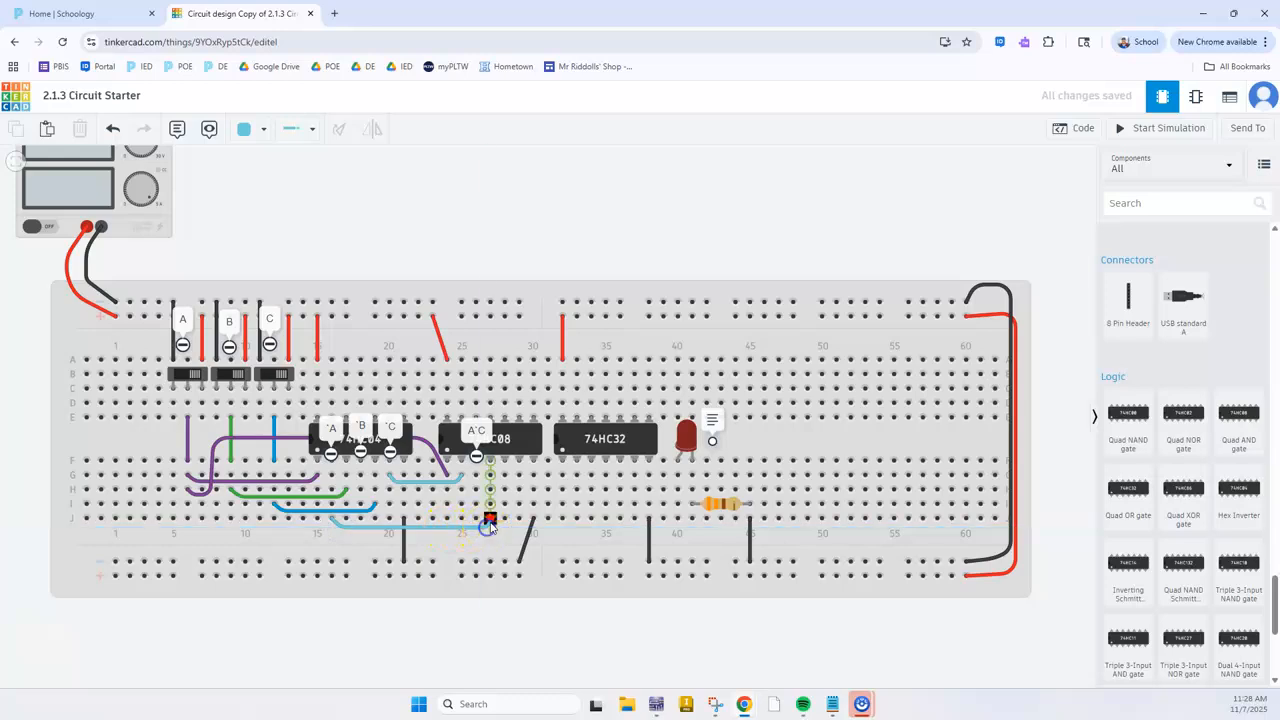
# Change the color of the new wire between J16 and J27 to pink
pyautogui.click(287, 505)
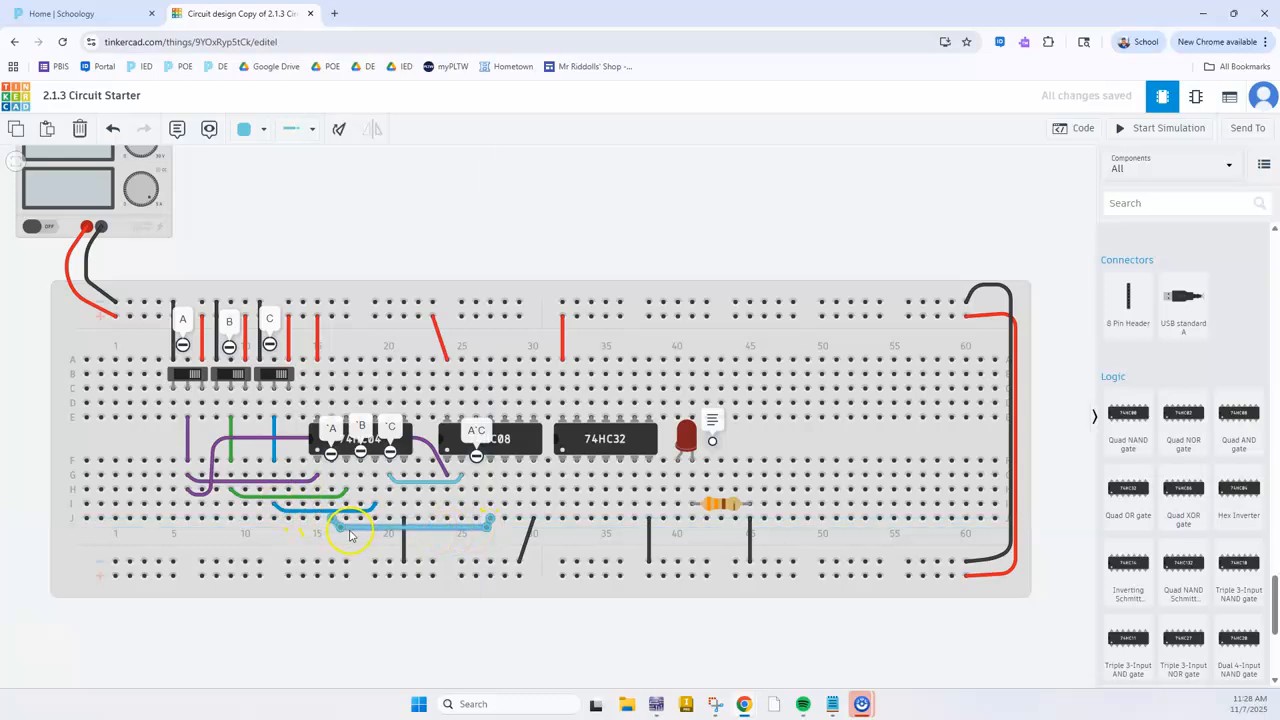
pyautogui.click(250, 128)
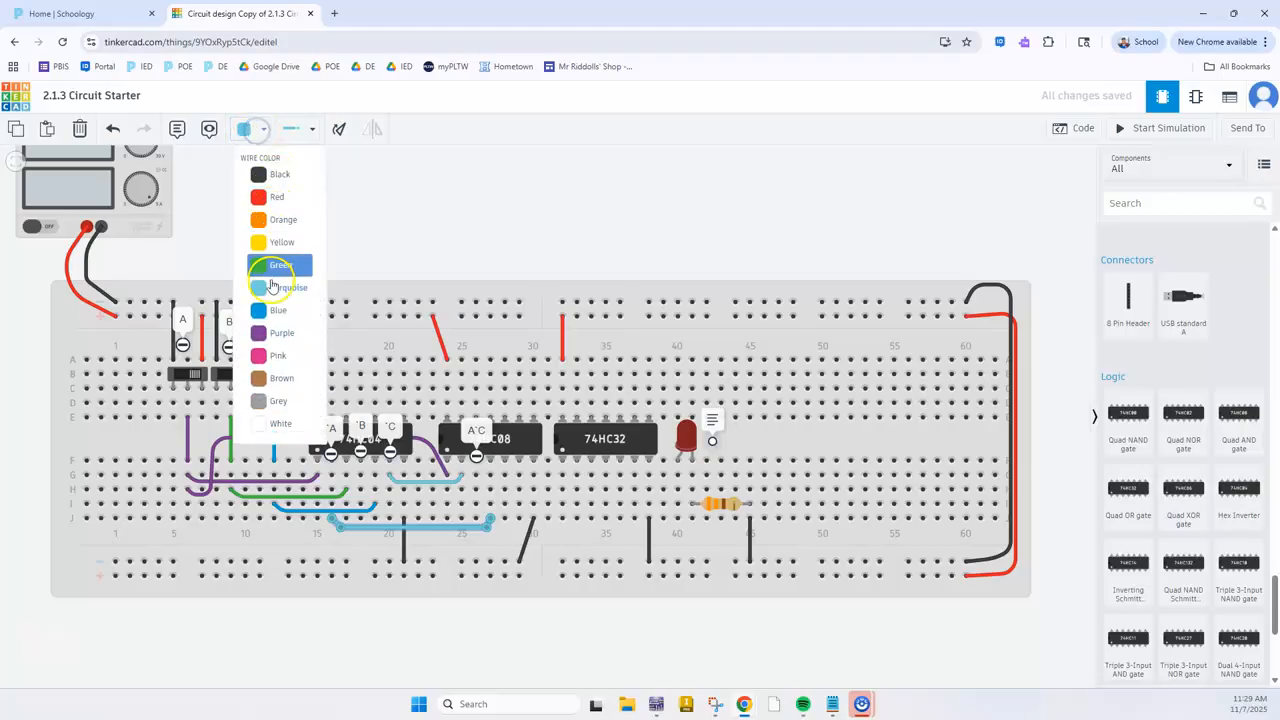
pyautogui.click(273, 352)
pyautogui.click(570, 209)
pyautogui.click(418, 519)
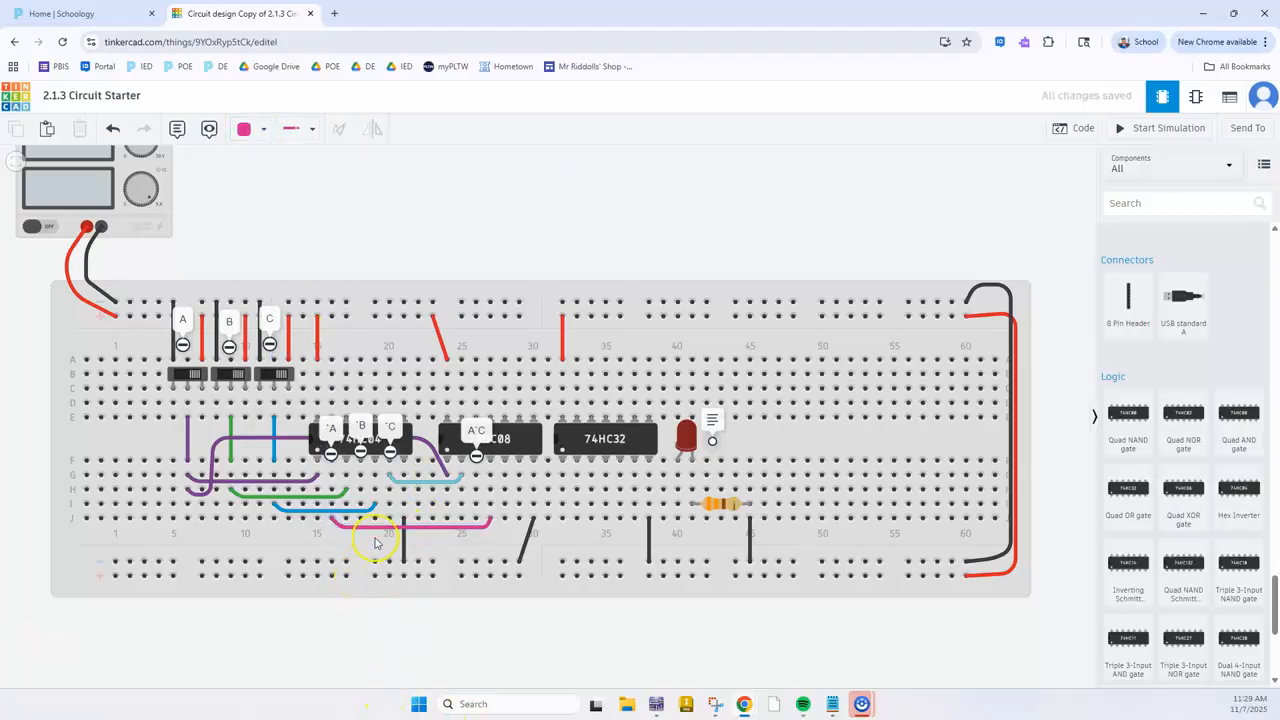
# Wire switch C from J12 to the 74HC08's second-gate input at J28 with a blue wire, following the Multisim schematic
pyautogui.hotkey('alt', 'Tab')
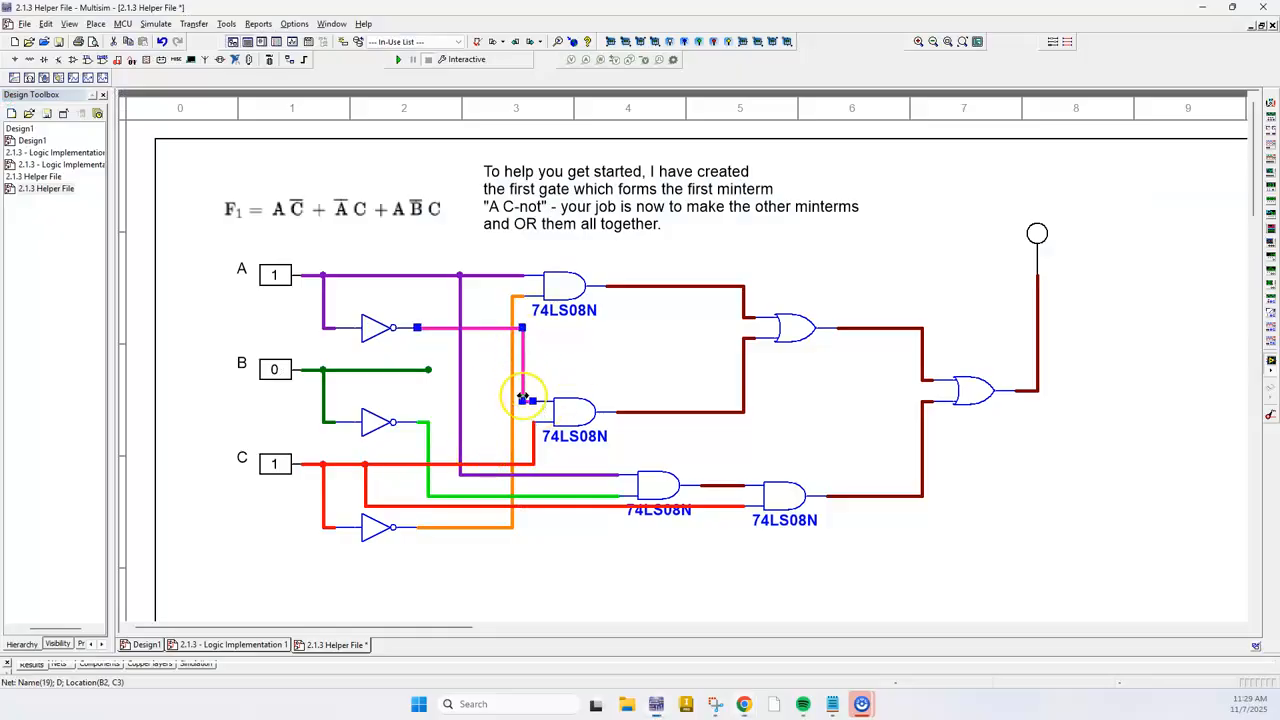
pyautogui.hotkey('alt', 'Tab')
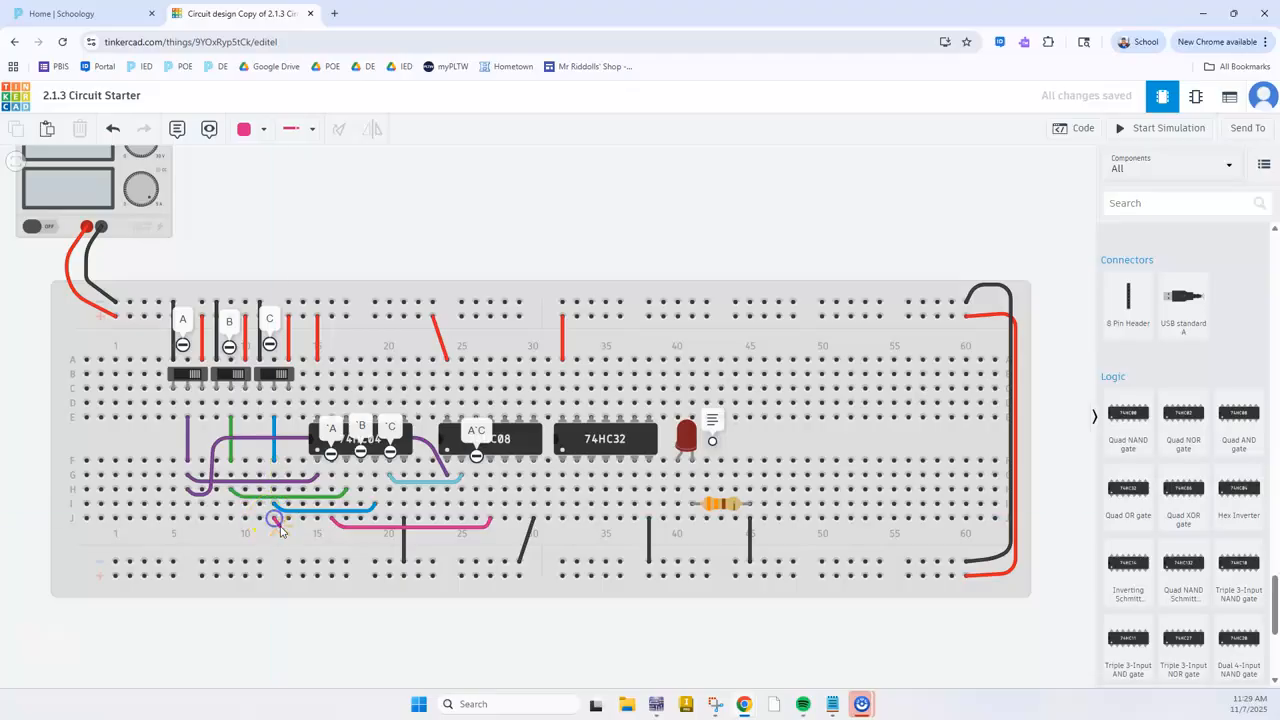
pyautogui.moveTo(288, 540)
pyautogui.mouseDown()
pyautogui.moveTo(502, 538)
pyautogui.moveTo(491, 531)
pyautogui.moveTo(504, 521)
pyautogui.mouseUp()
pyautogui.press('6')
pyautogui.click(534, 178)
pyautogui.click(473, 530)
pyautogui.click(500, 534)
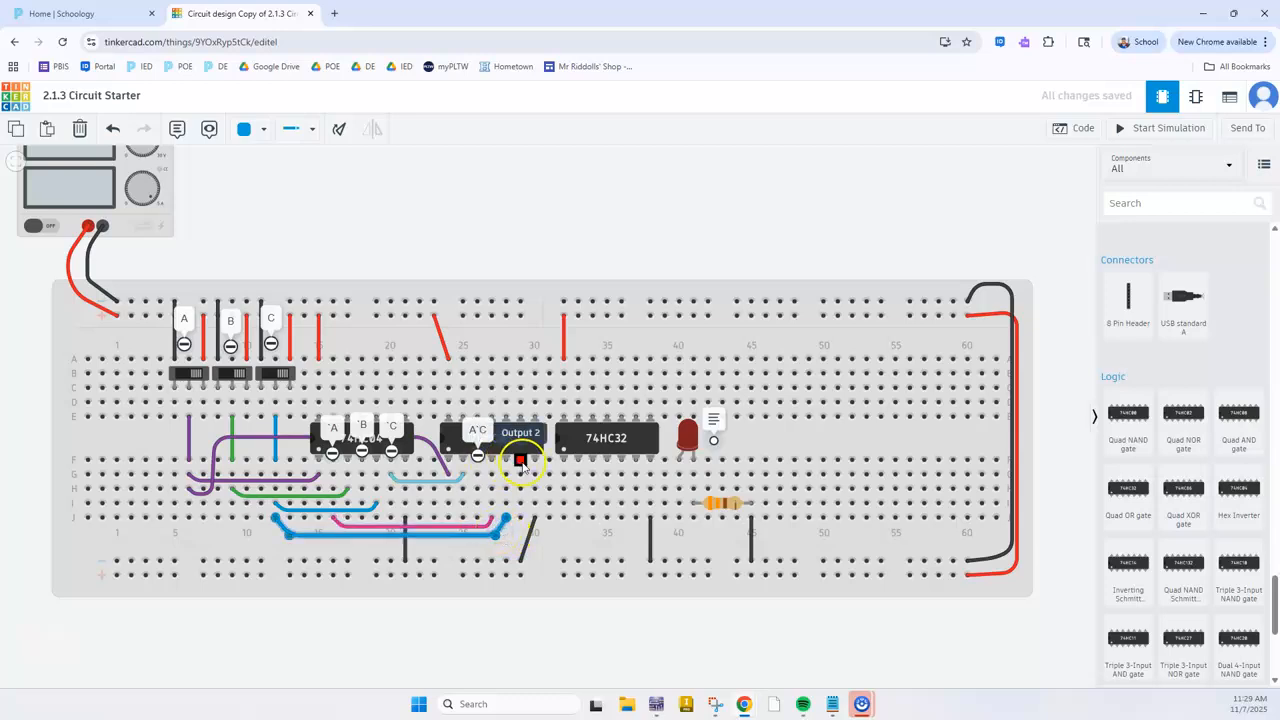
# Add a note reading 'AC at the 74HC08's Output 2 pin in column 29
pyautogui.click(179, 130)
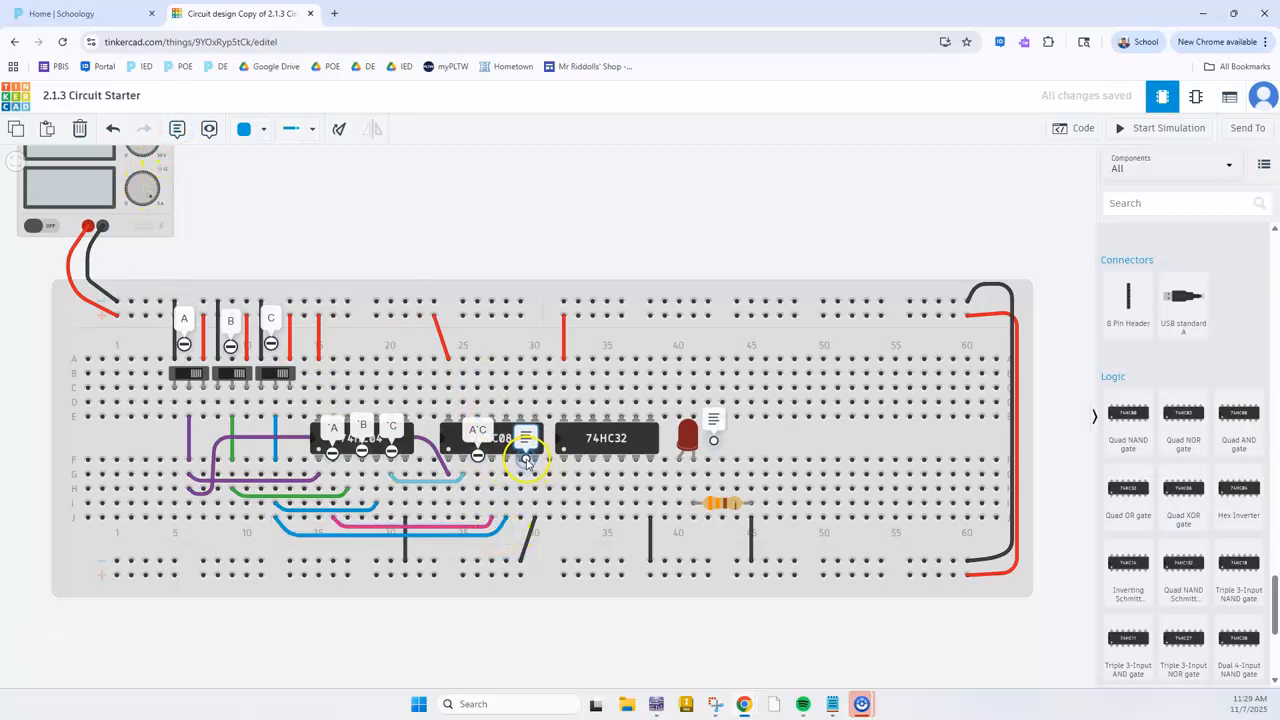
pyautogui.click(521, 457)
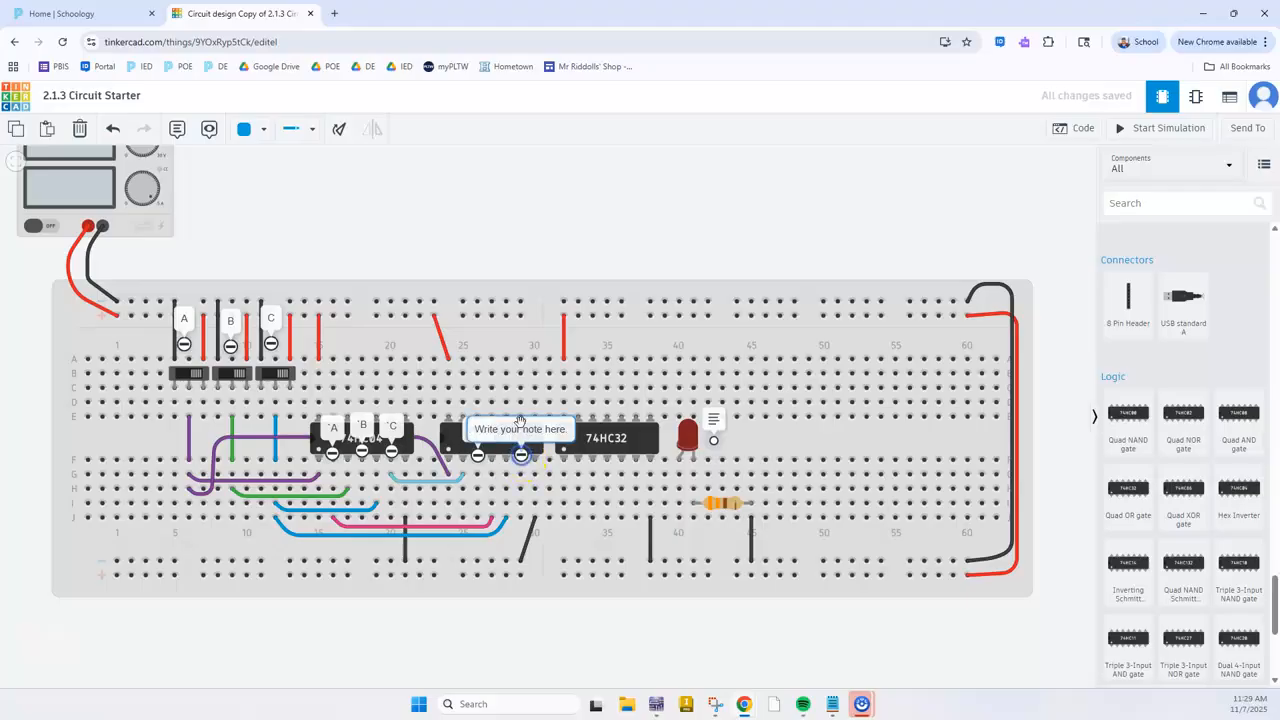
pyautogui.click(521, 430)
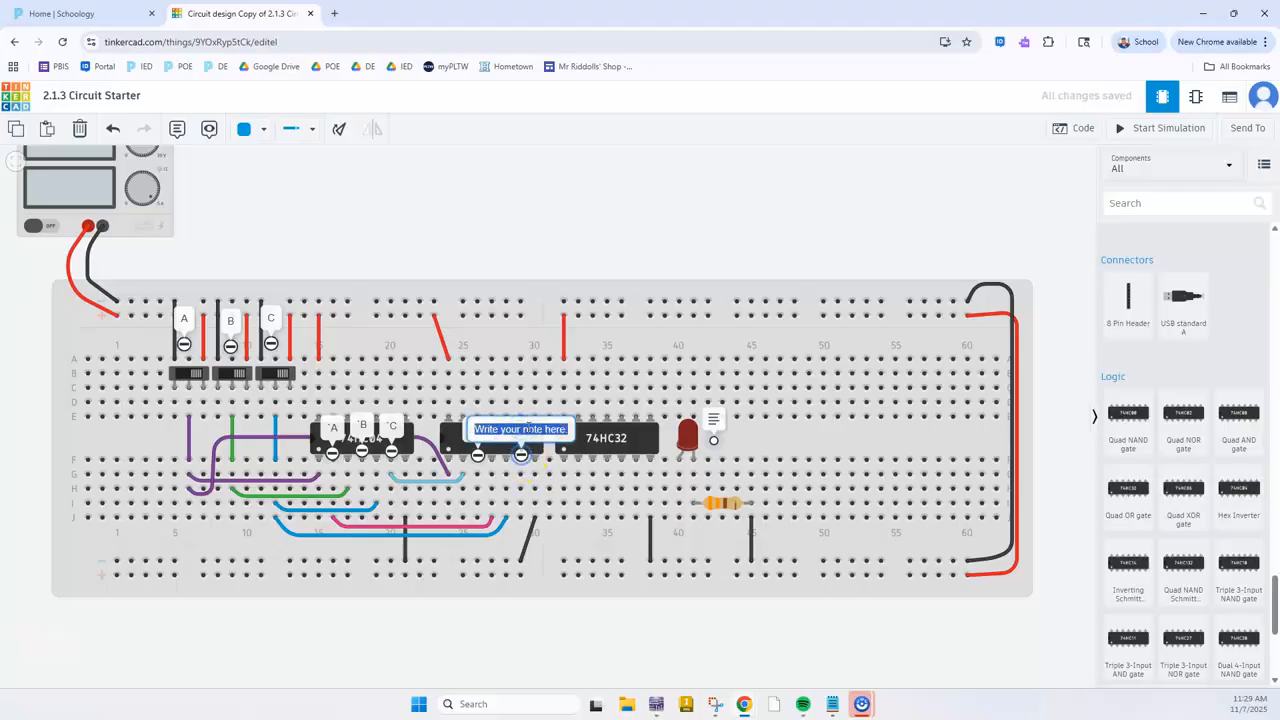
pyautogui.write('1')
pyautogui.click(331, 183)
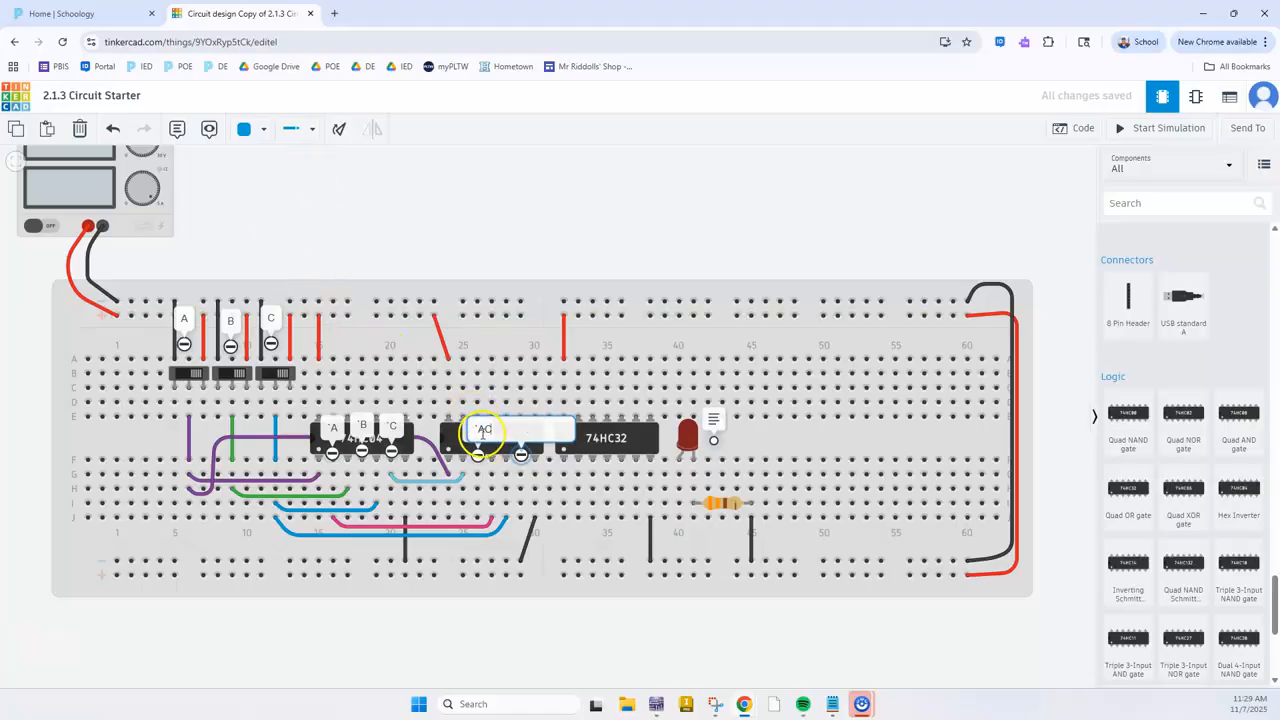
pyautogui.click(548, 186)
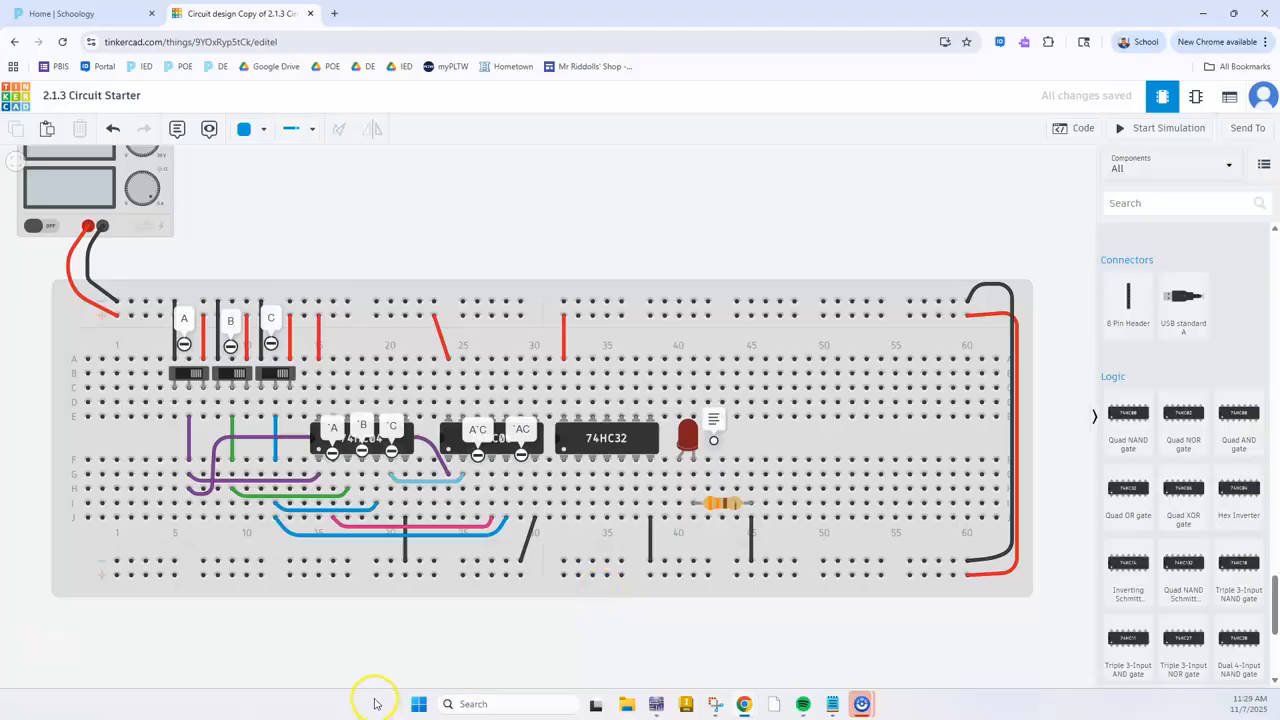
# Examine the third AND gate's inputs in Multisim and compare the 74LS08 pinout with the third gate's pins on the Tinkercad 74HC08
pyautogui.hotkey('alt', 'Tab')
pyautogui.click(640, 490)
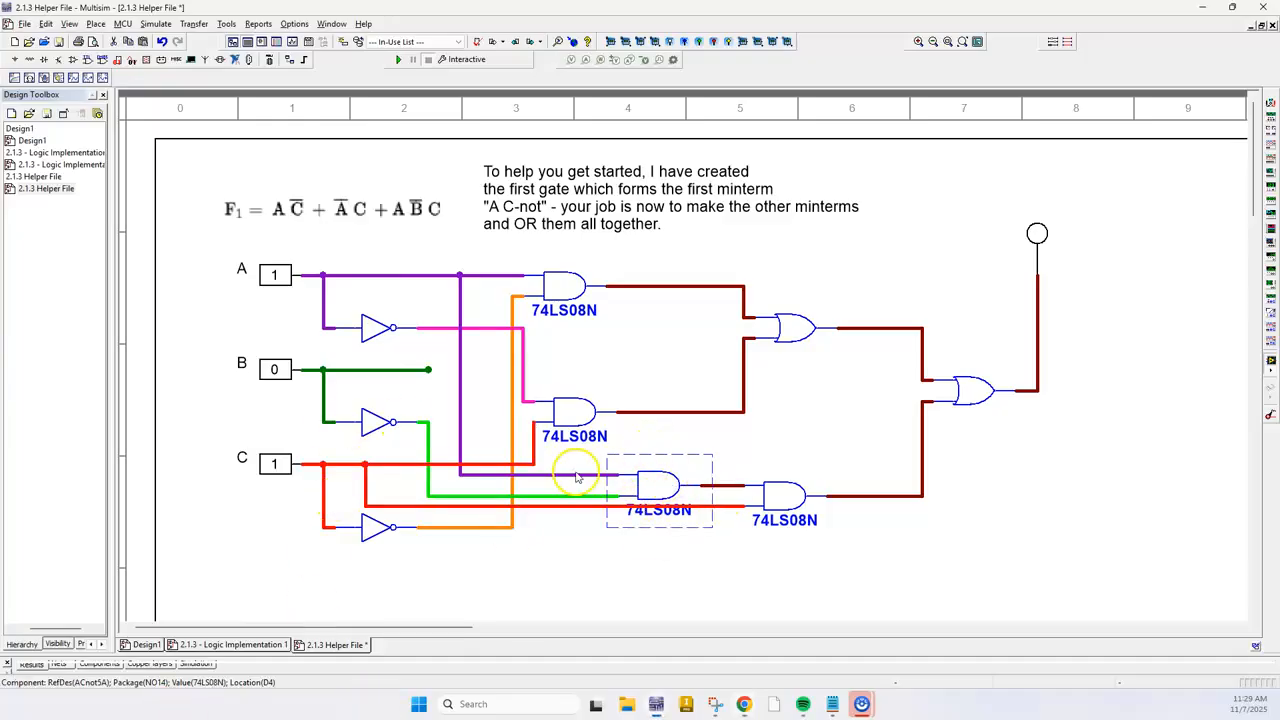
pyautogui.click(612, 474)
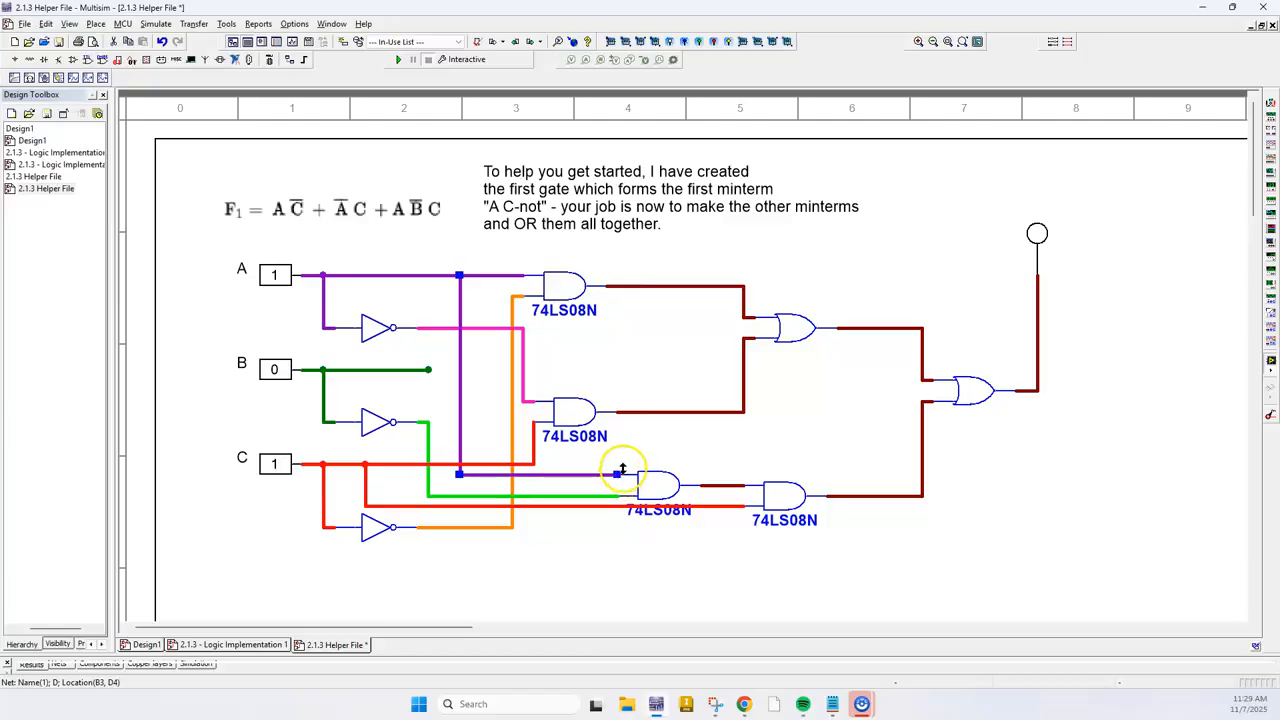
pyautogui.click(567, 496)
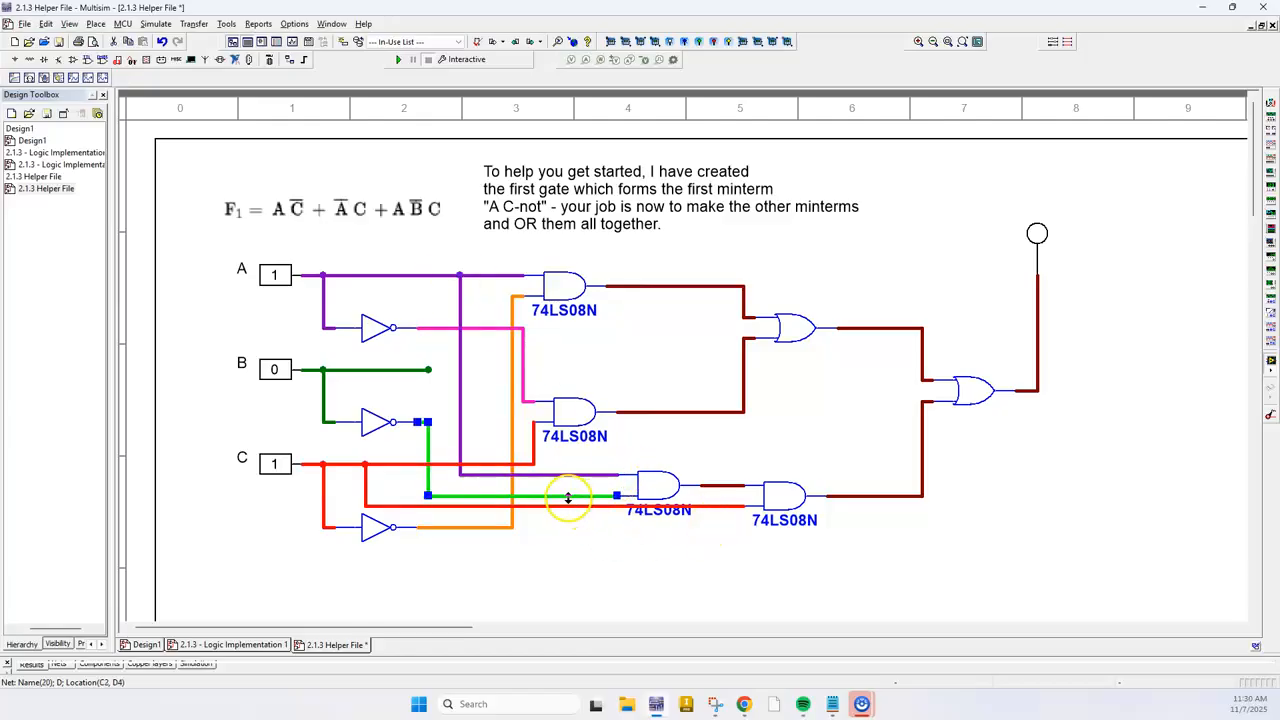
pyautogui.hotkey('alt', 'Tab')
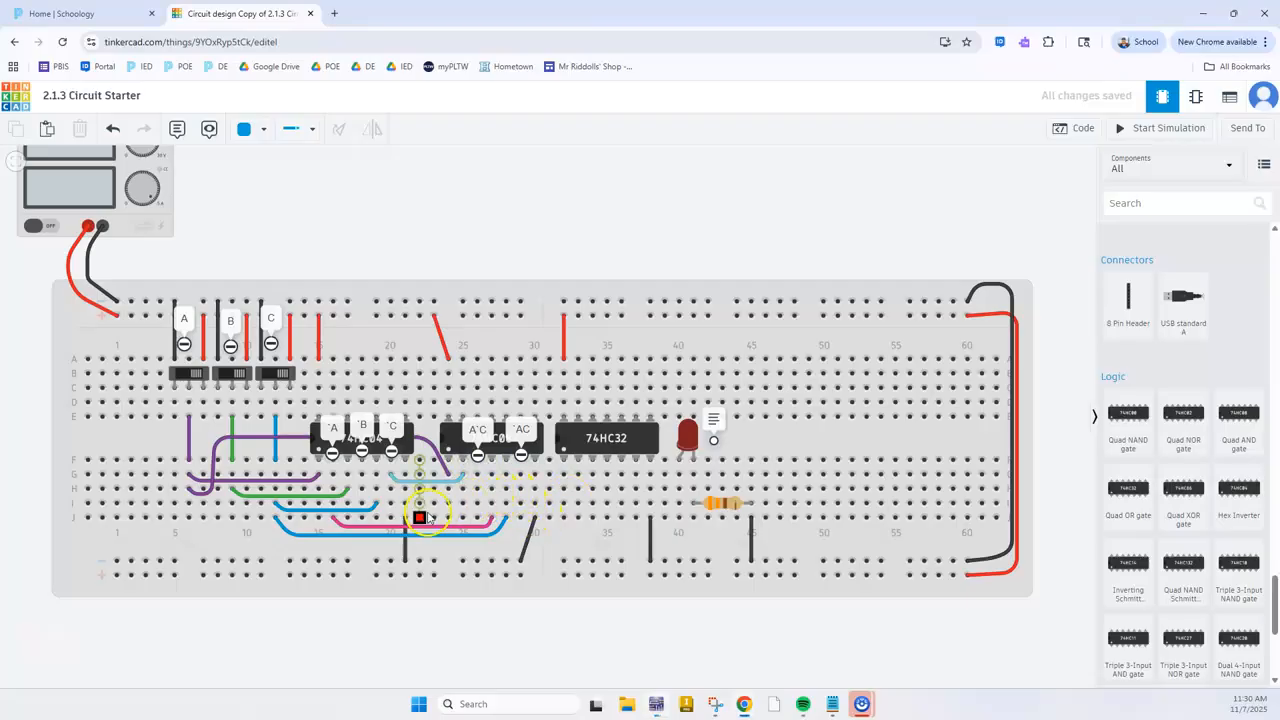
pyautogui.scroll(1, 482, 438)
pyautogui.scroll(2, 482, 438)
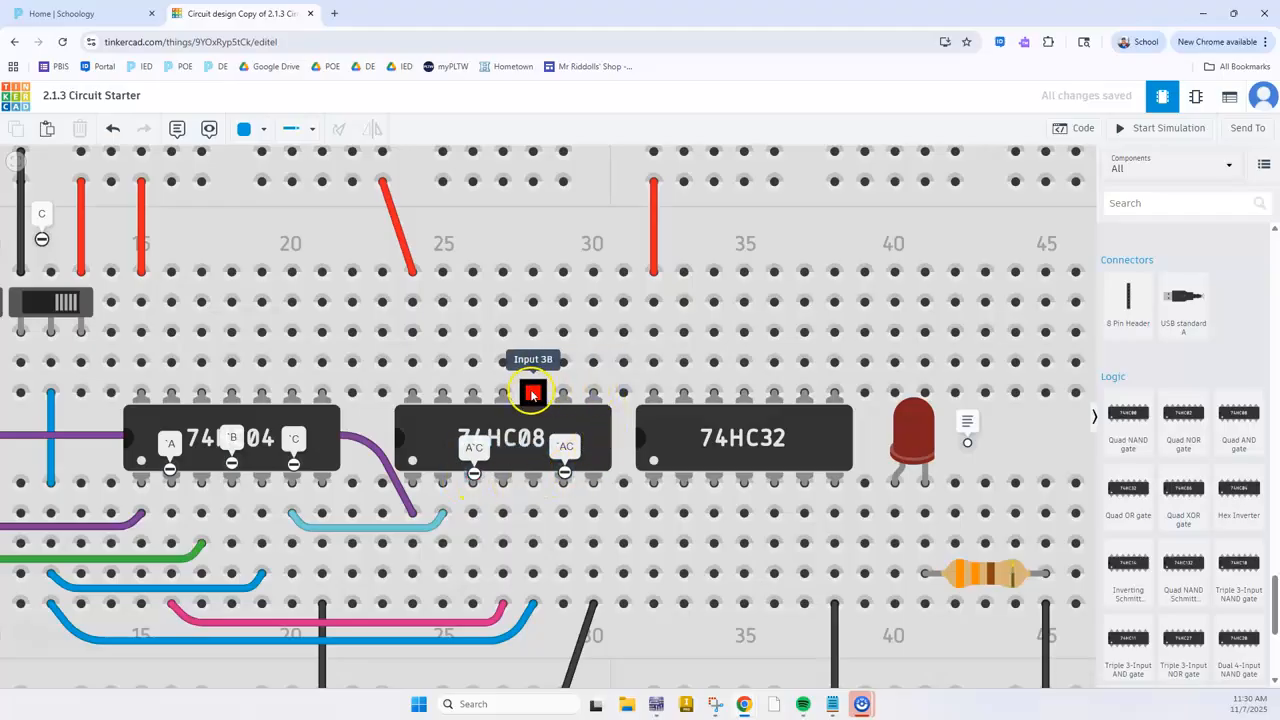
pyautogui.hotkey('alt', 'Tab')
pyautogui.scroll(3, 609, 310)
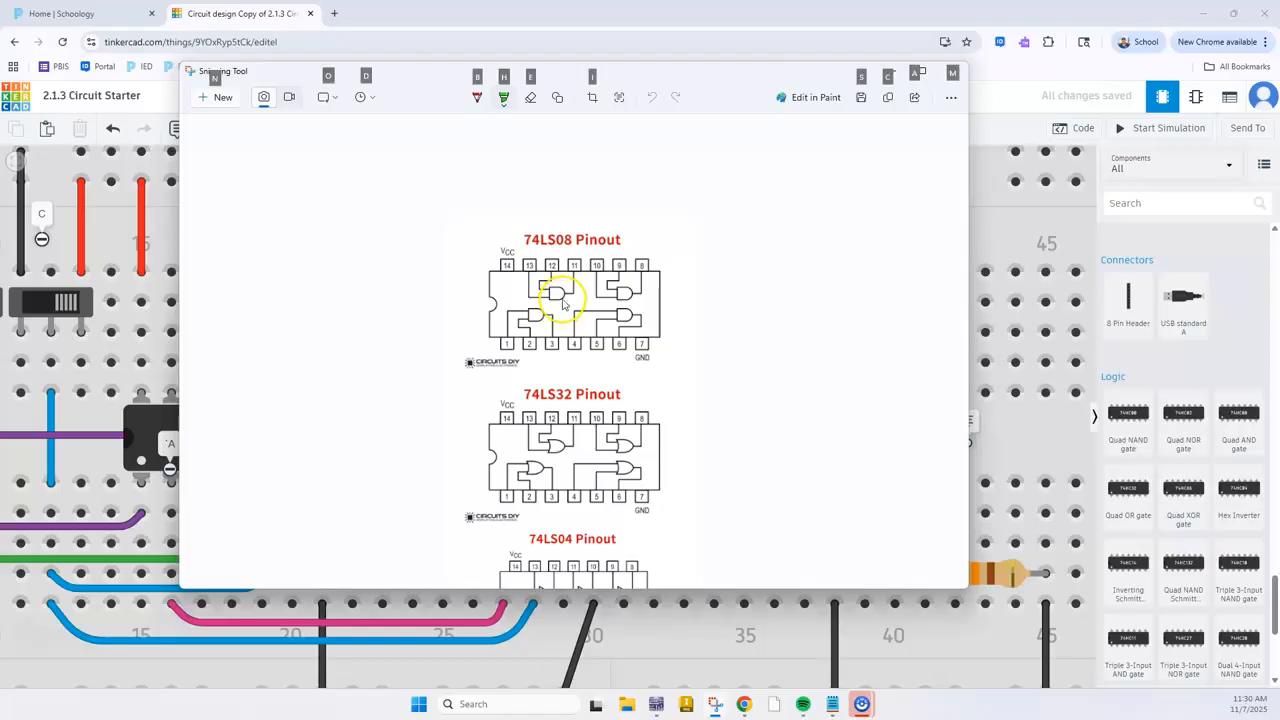
pyautogui.hotkey('alt', 'Tab')
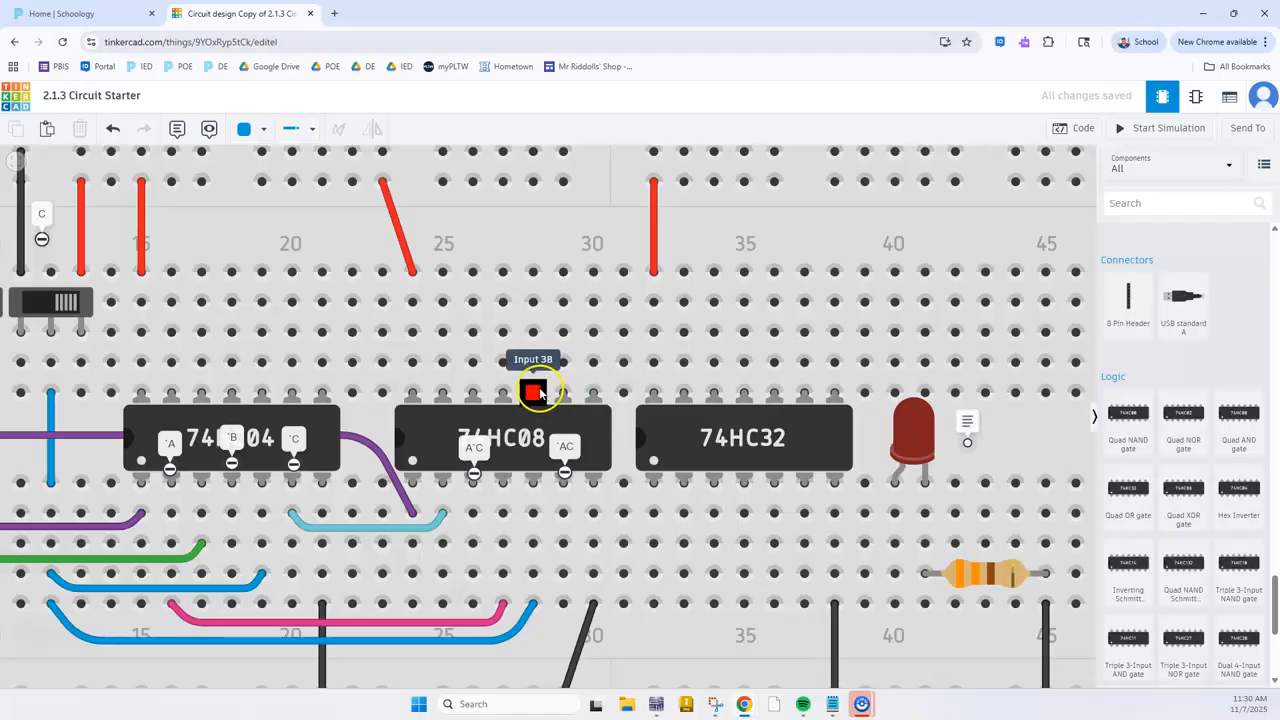
pyautogui.scroll(-5, 507, 431)
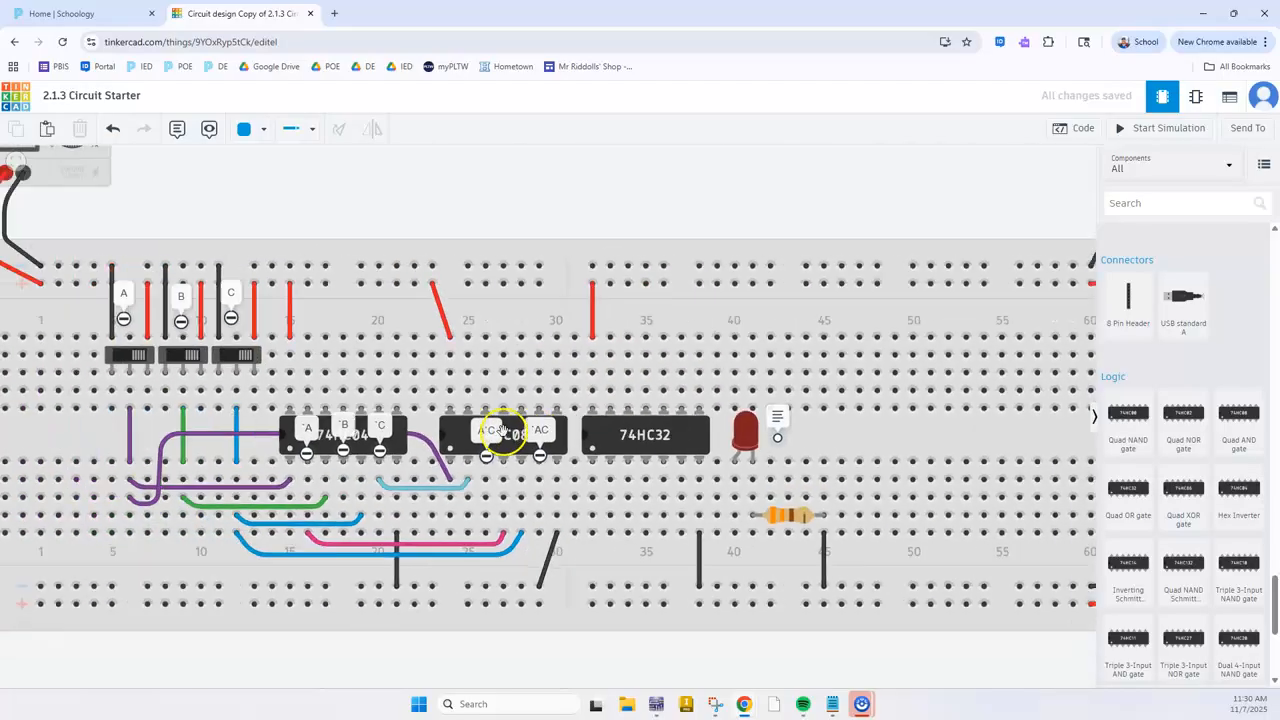
# Recheck the third AND gate's inputs in Multisim and, in Tinkercad, connect switch A at D6 to the 74HC08's Input 3B at D28 with a purple wire
pyautogui.hotkey('alt', 'Tab')
pyautogui.hotkey('alt', 'Tab')
pyautogui.click(645, 485)
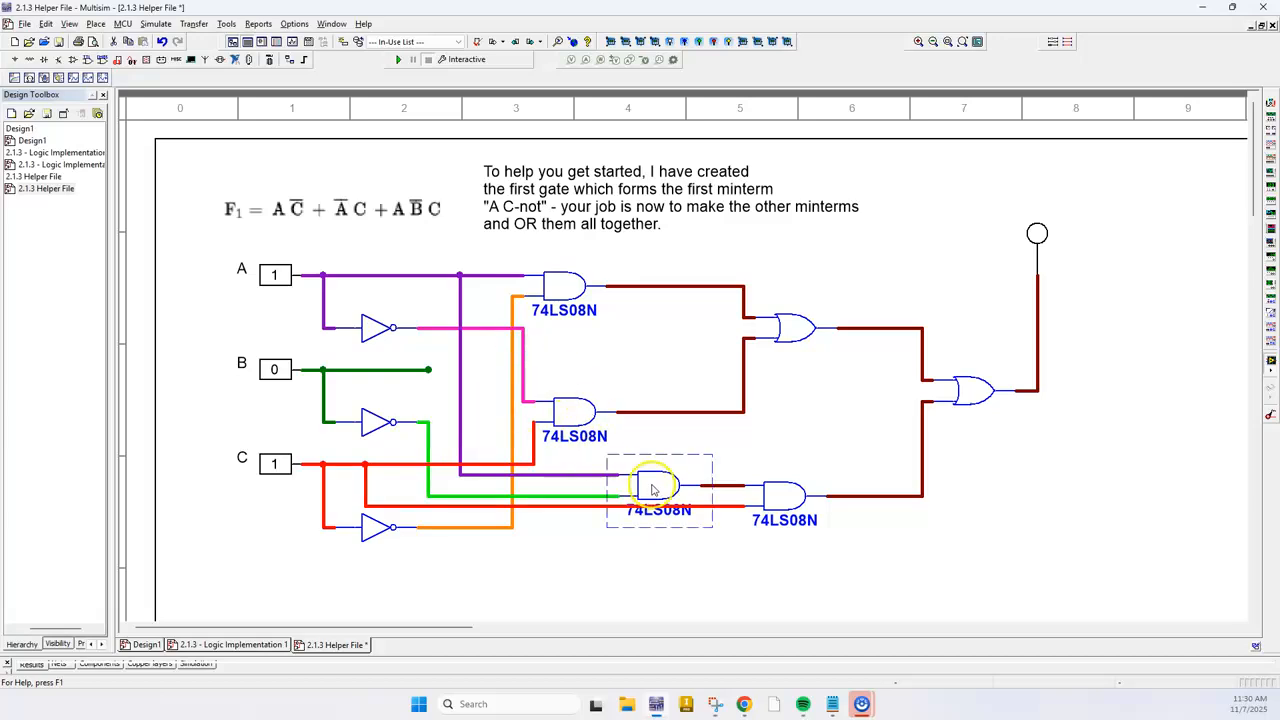
pyautogui.click(600, 474)
pyautogui.click(585, 496)
pyautogui.hotkey('alt', 'Tab')
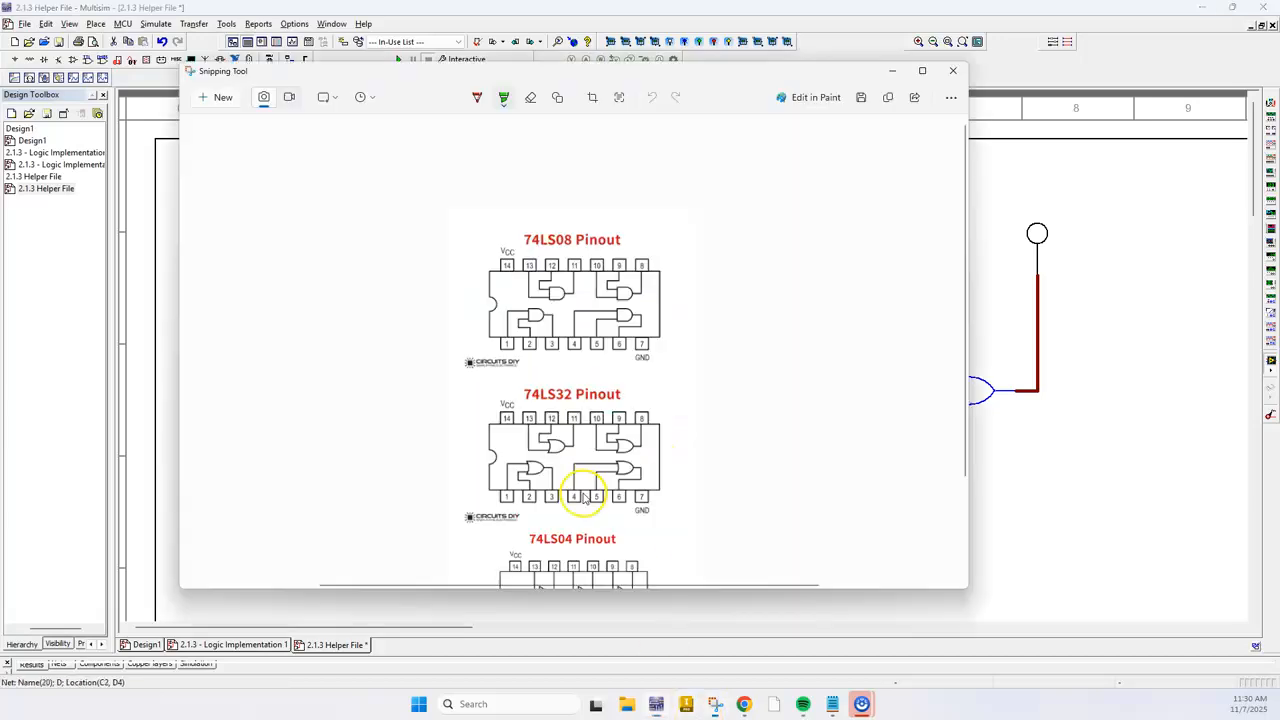
pyautogui.hotkey('alt', 'Tab')
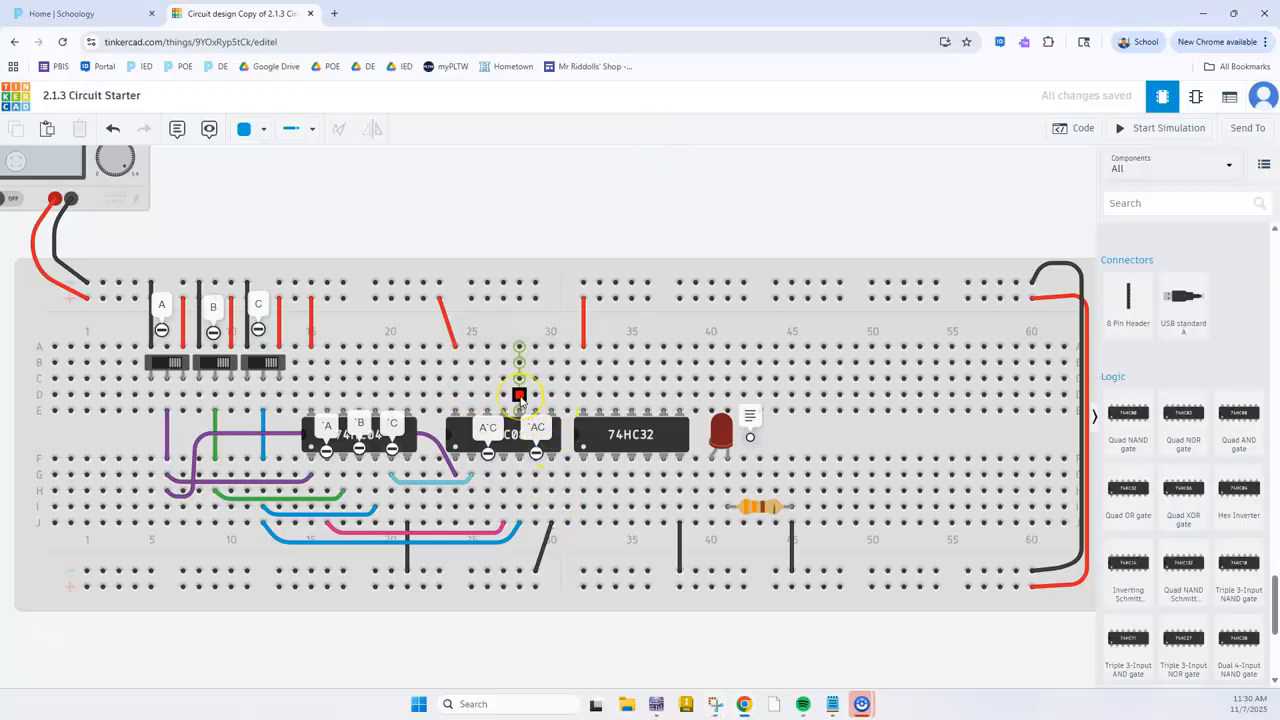
pyautogui.click(519, 397)
pyautogui.click(176, 399)
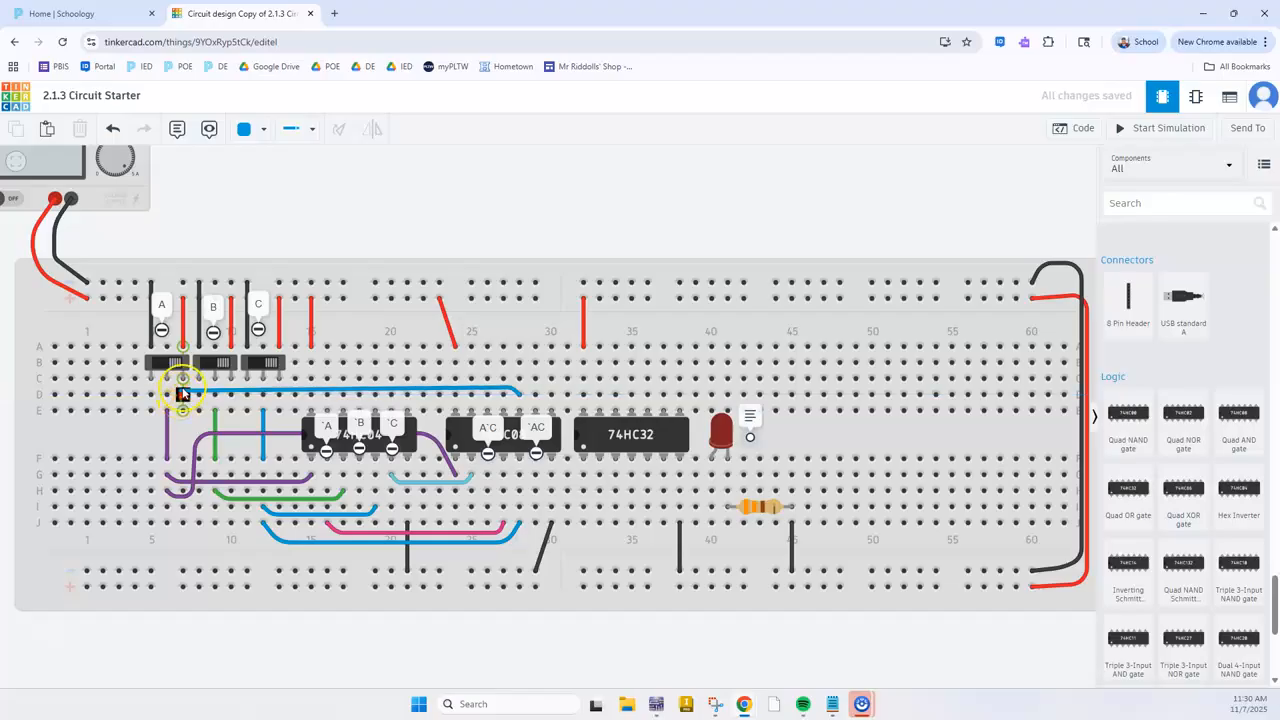
pyautogui.click(174, 393)
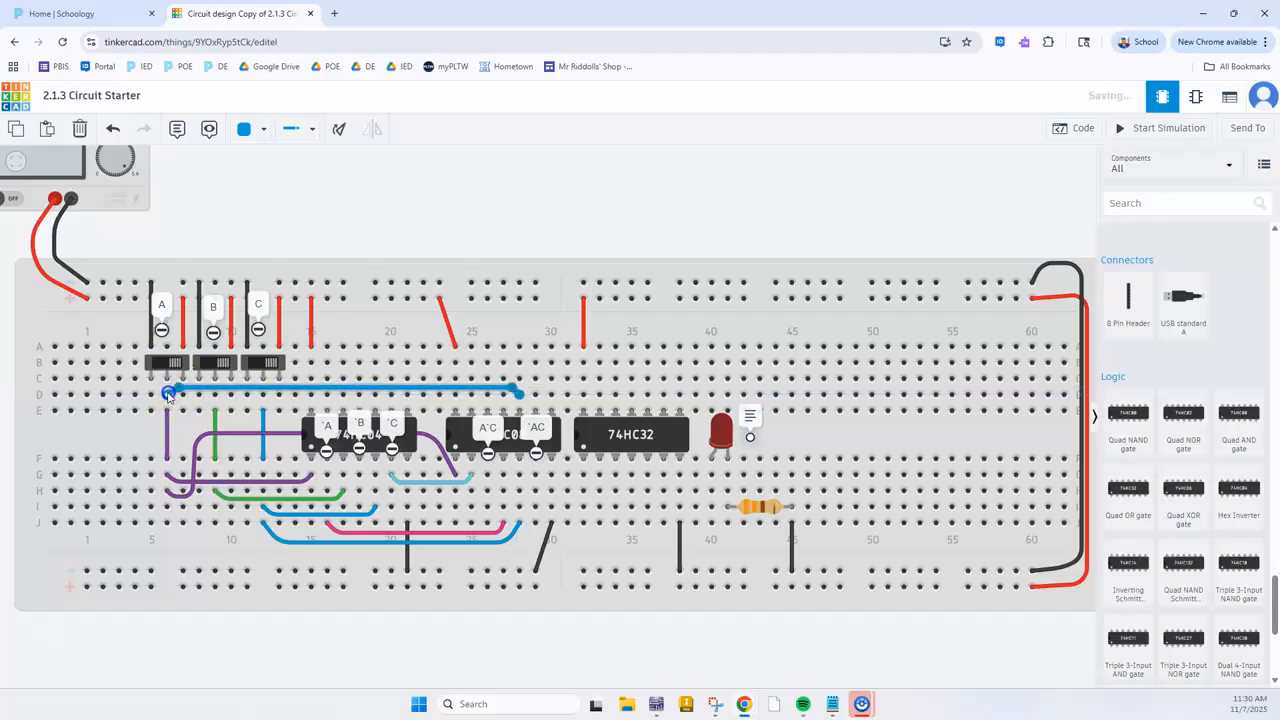
pyautogui.click(386, 214)
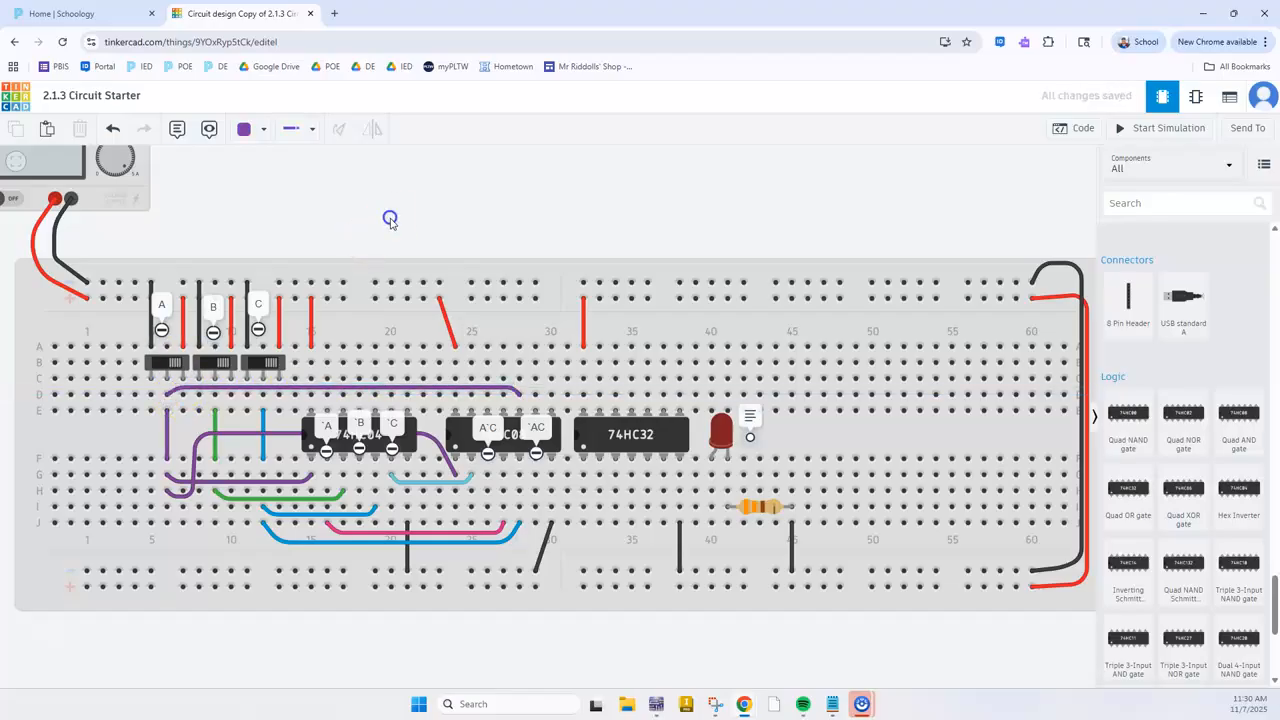
pyautogui.click(536, 395)
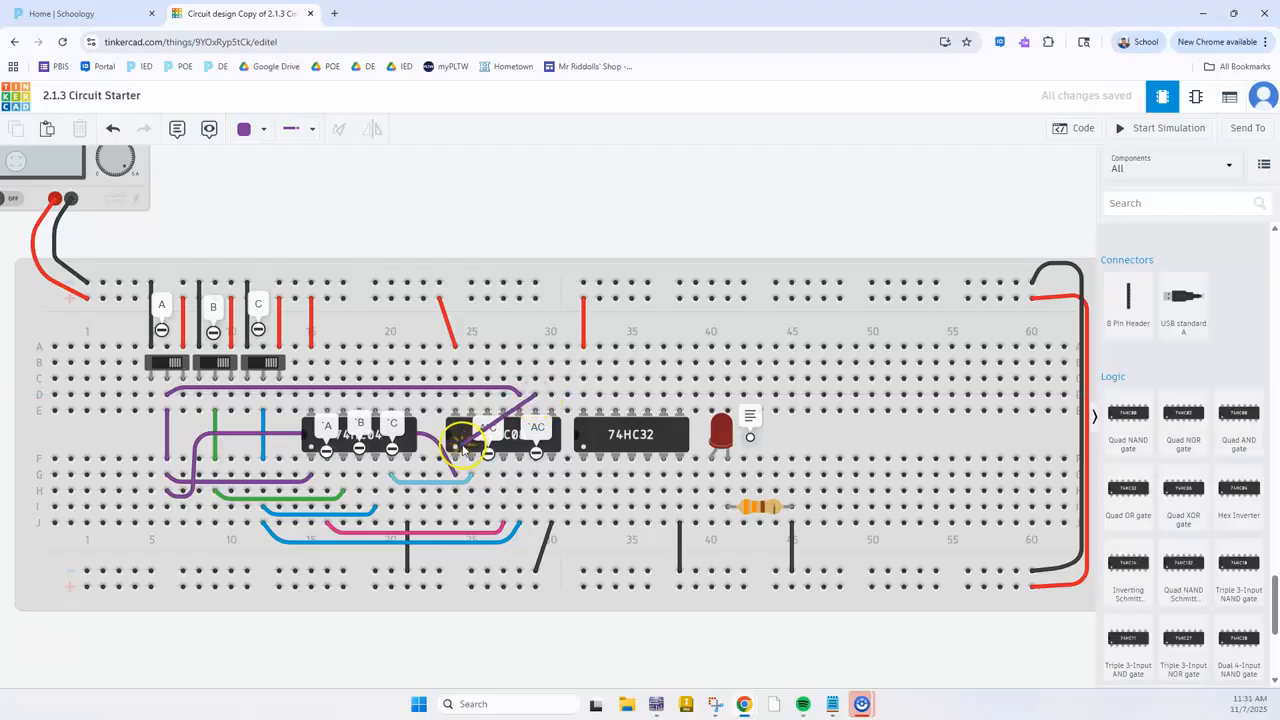
pyautogui.click(511, 483)
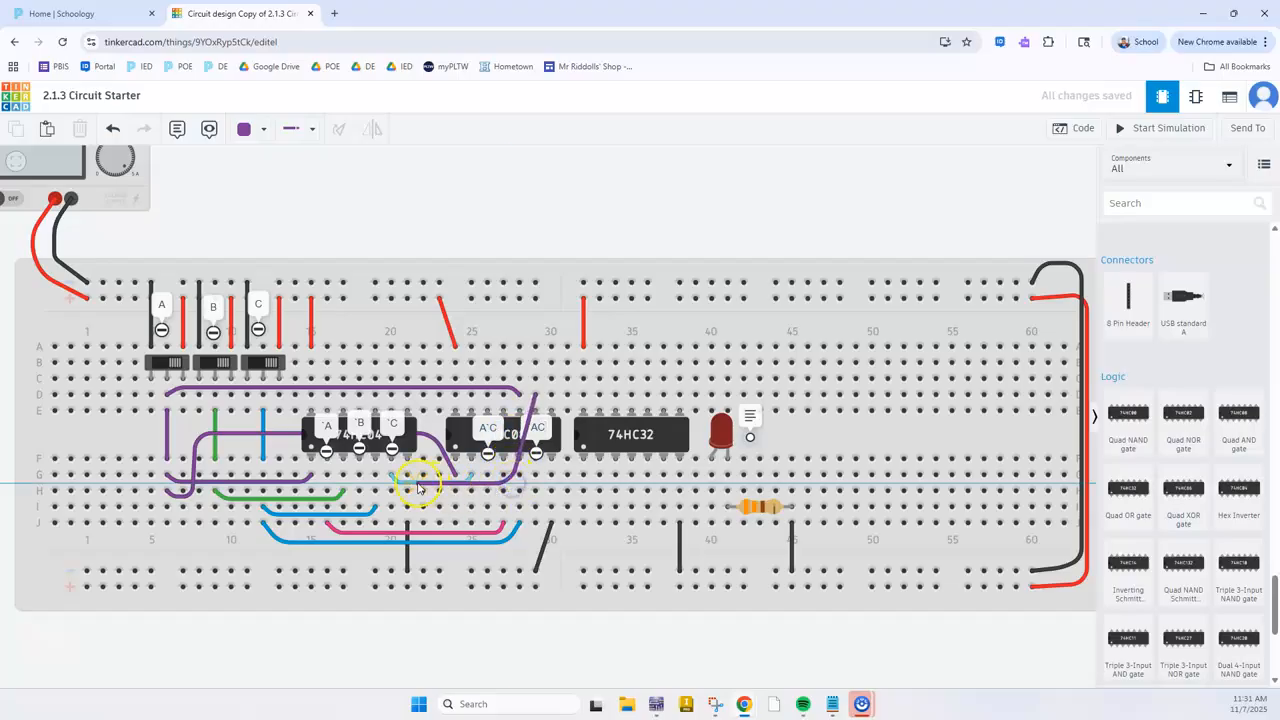
pyautogui.click(519, 505)
pyautogui.hotkey('ctrl', 'z')
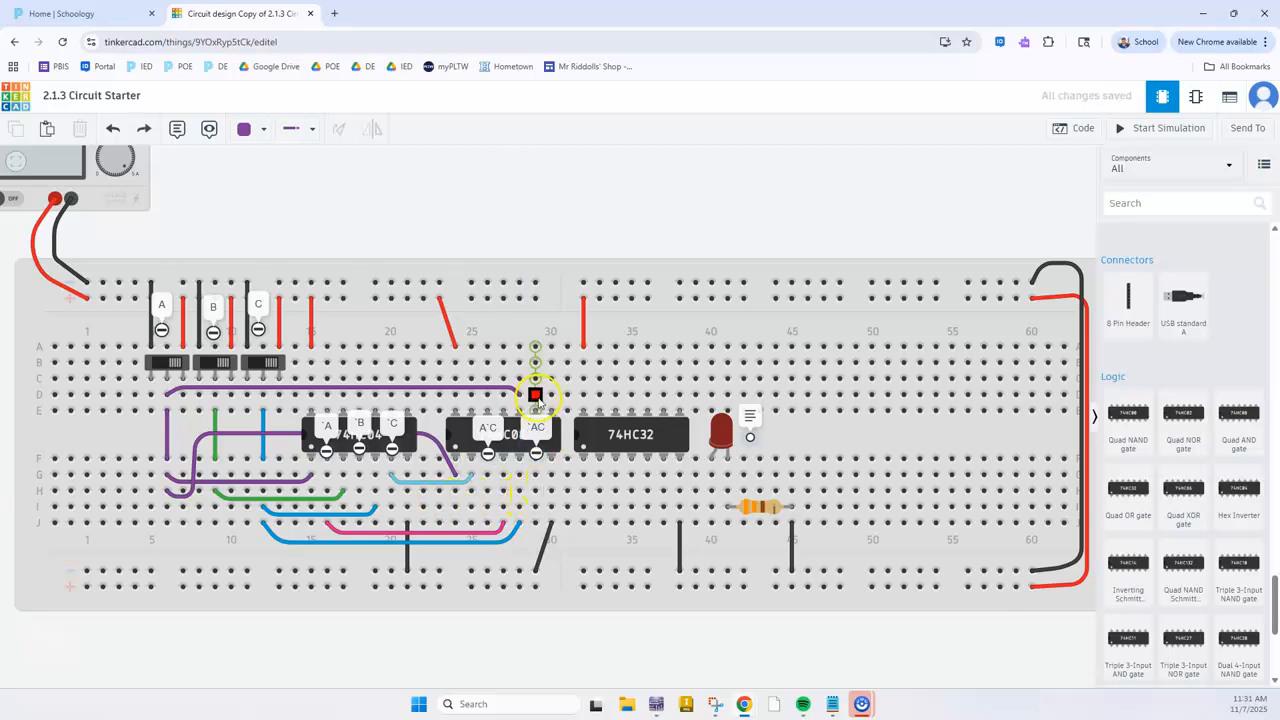
# Wire the 74HC08's third-gate input at D29 to the inverted B signal at H18, routing it between the chips, and color the wire yellow
pyautogui.click(535, 394)
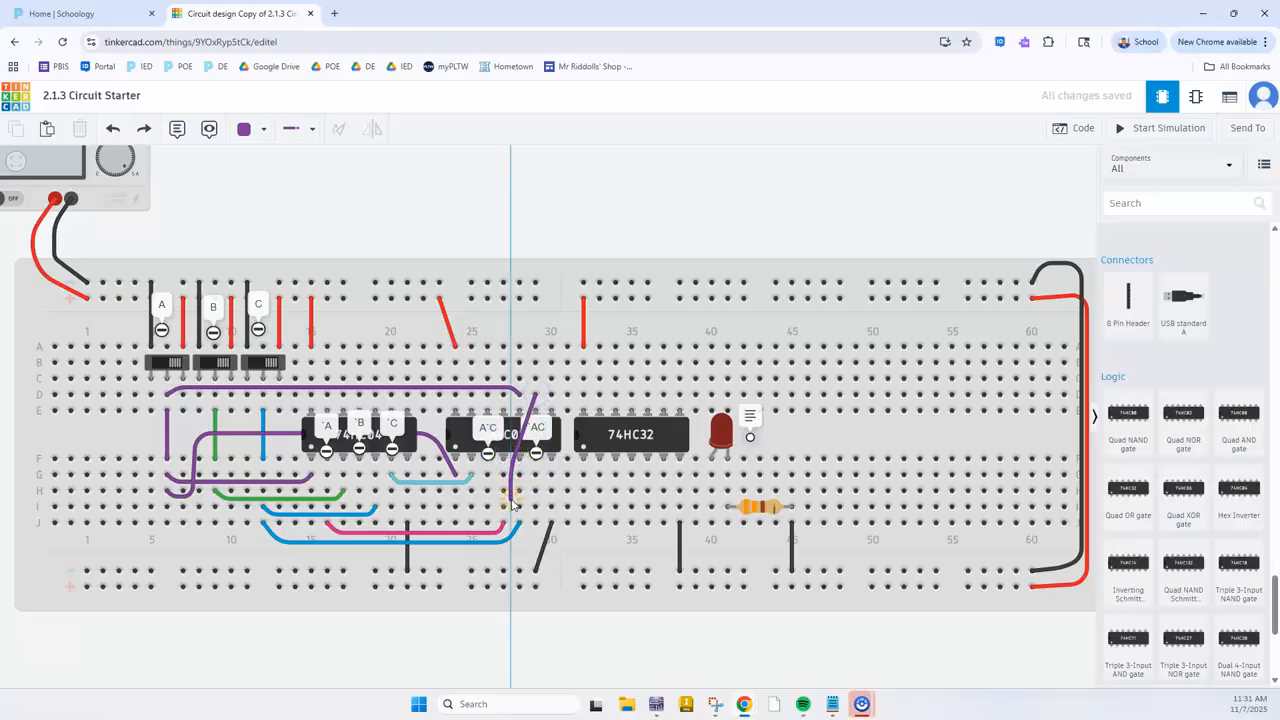
pyautogui.click(511, 494)
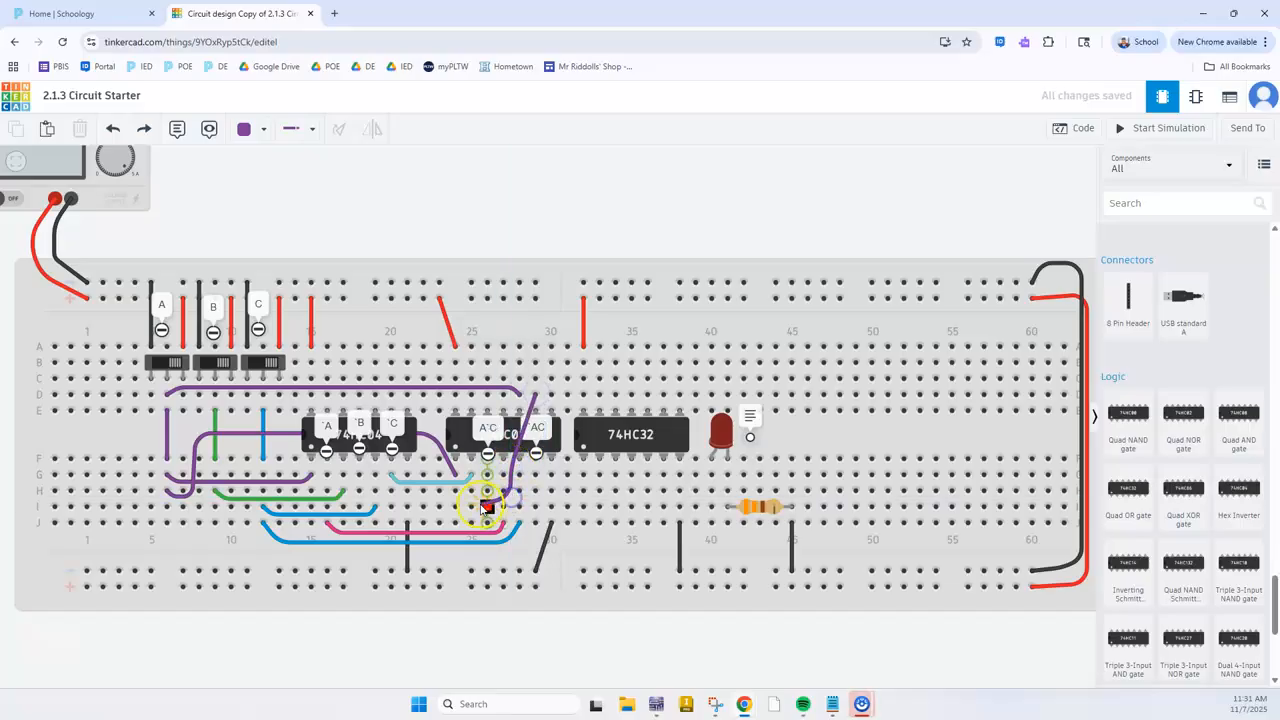
pyautogui.click(360, 492)
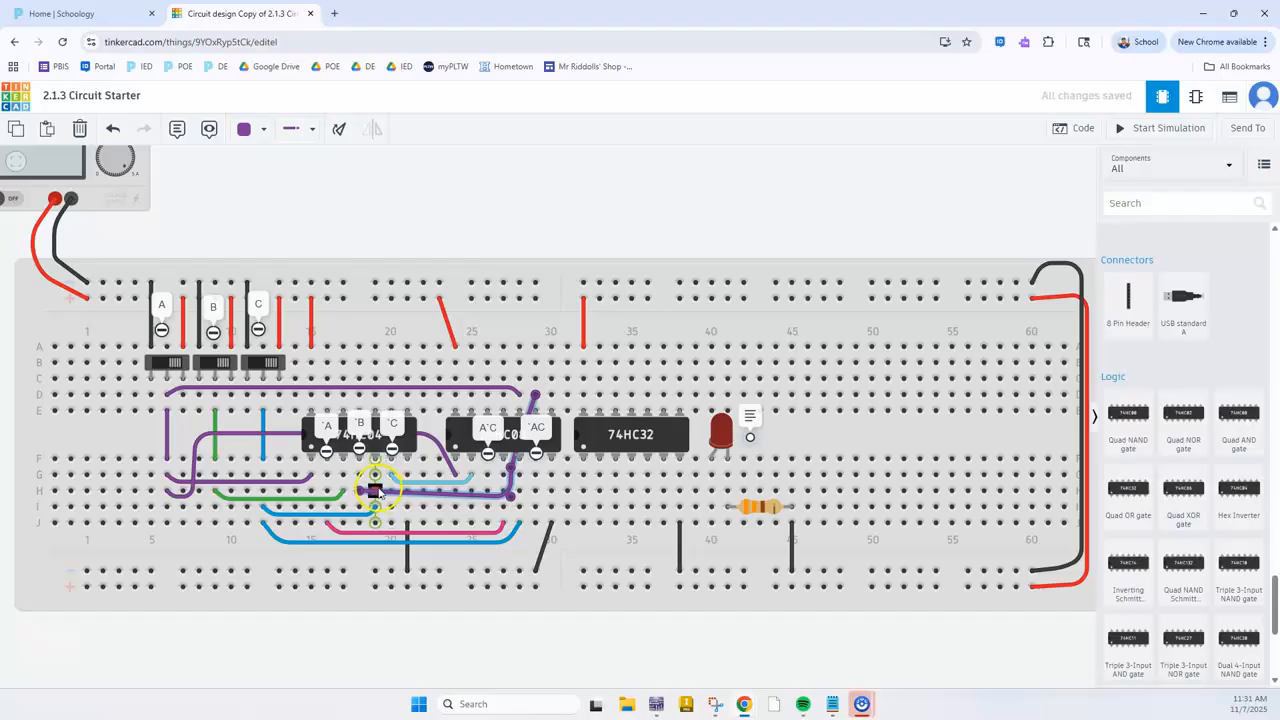
pyautogui.moveTo(372, 493); pyautogui.dragTo(370, 498)
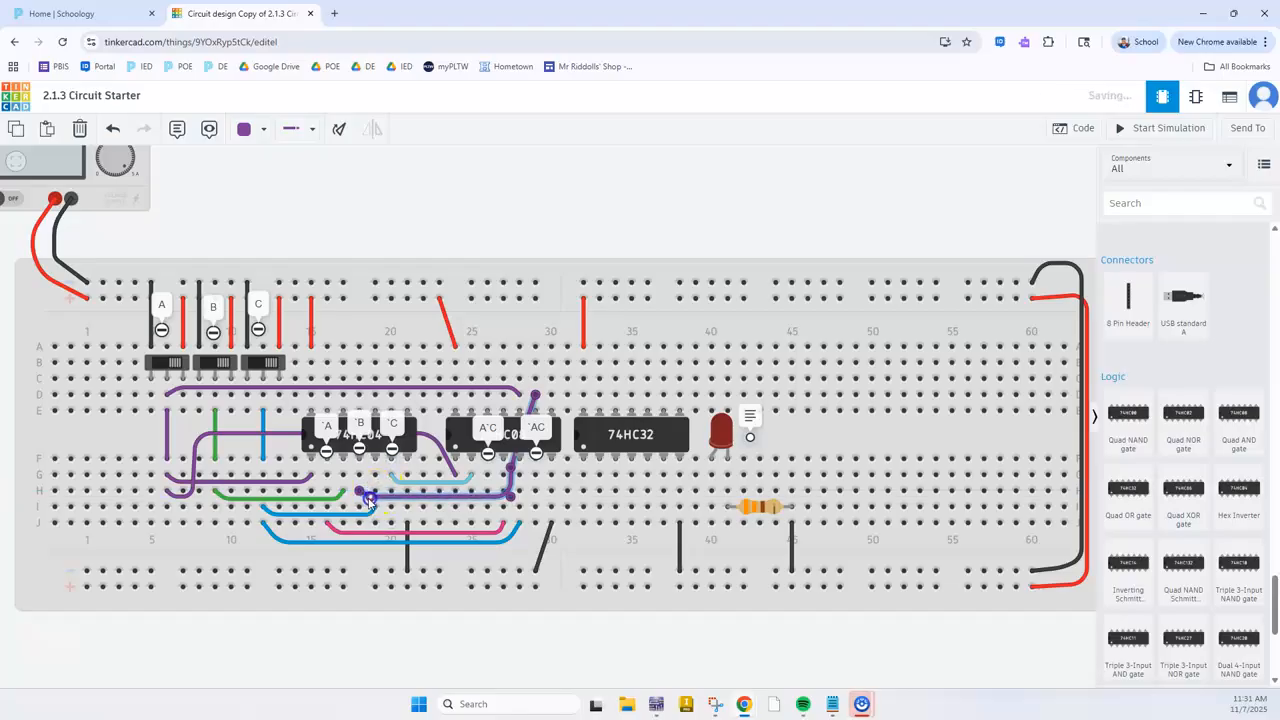
pyautogui.click(316, 425)
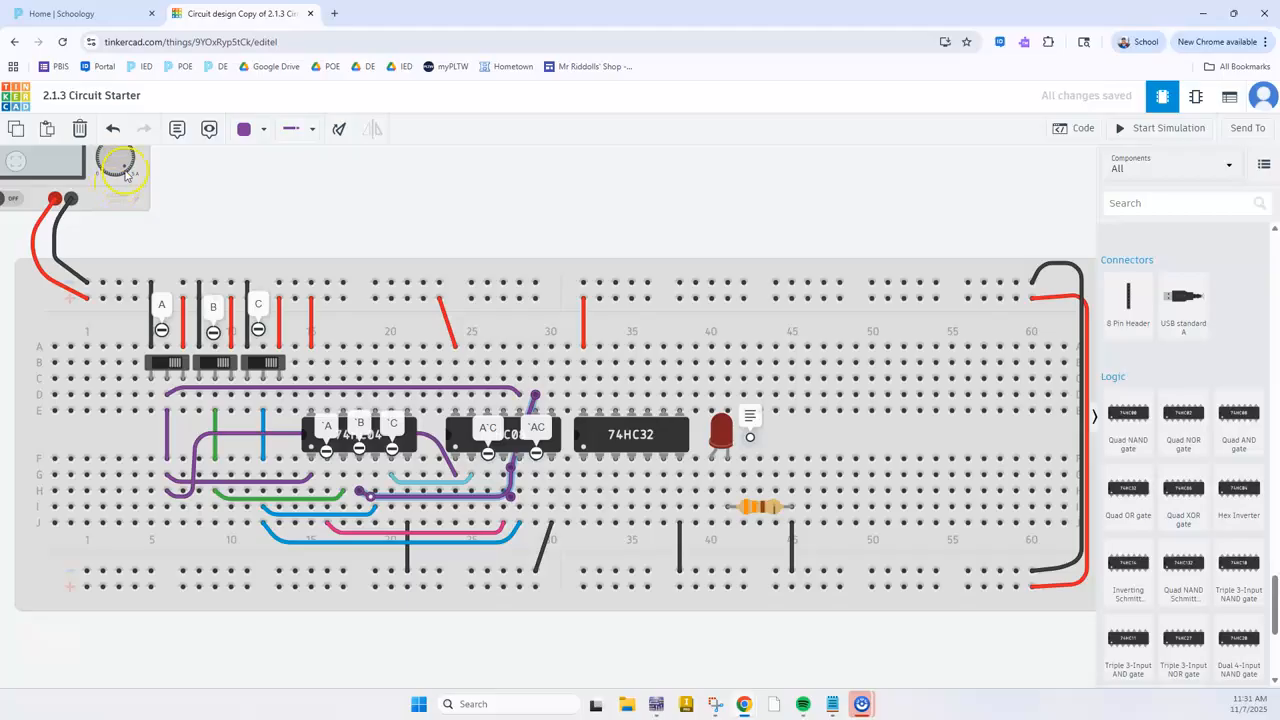
pyautogui.click(252, 128)
pyautogui.click(283, 242)
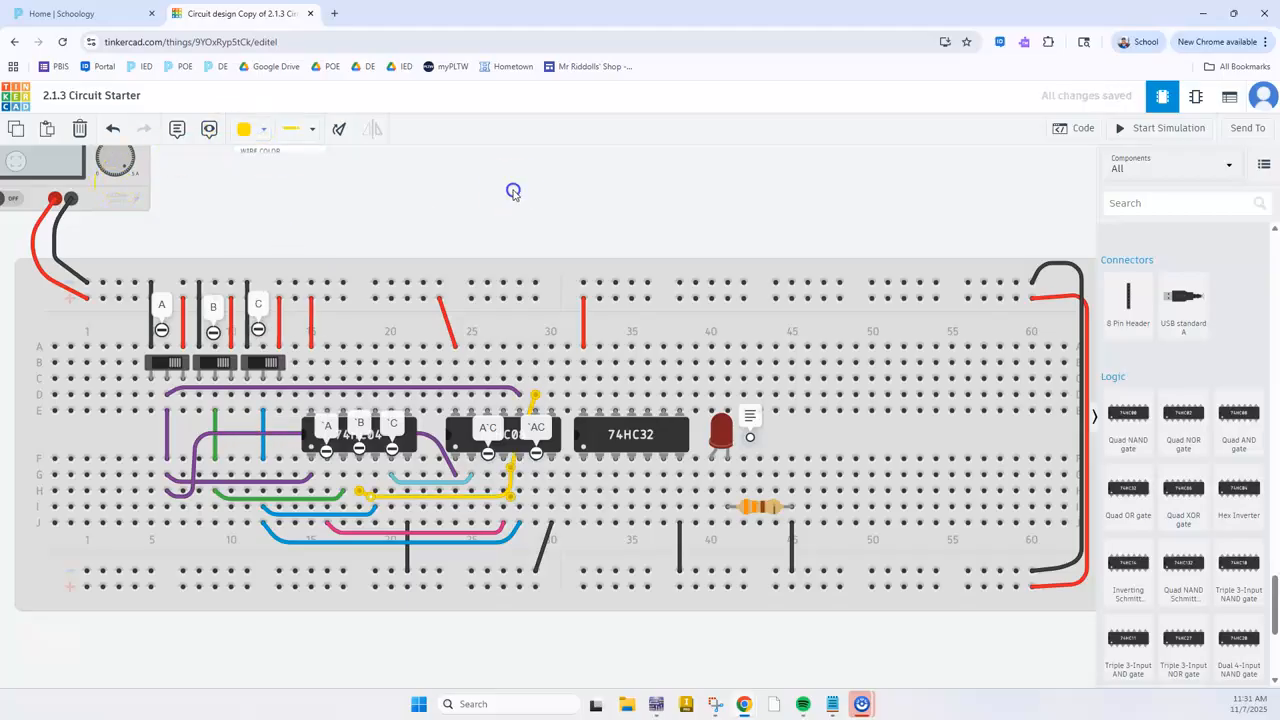
pyautogui.click(507, 401)
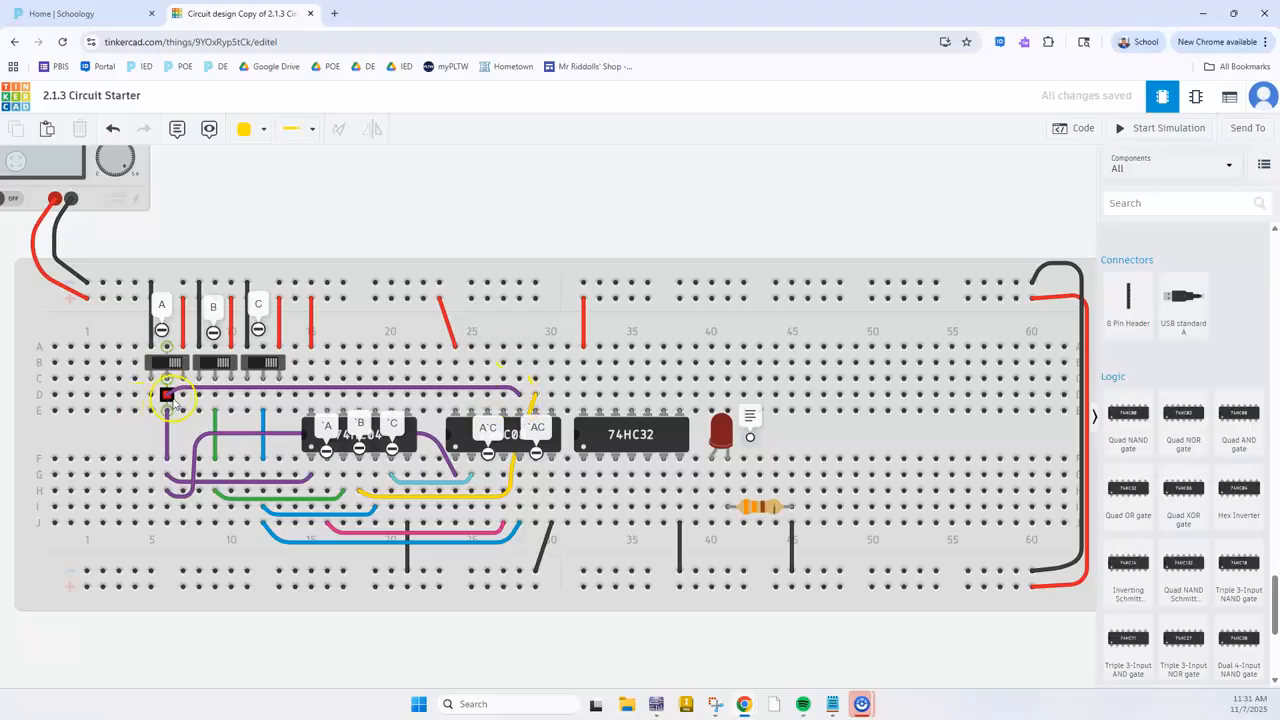
# Add a note reading A'B at the 74HC08's third-gate output pin in column 30
pyautogui.click(177, 128)
pyautogui.click(536, 420)
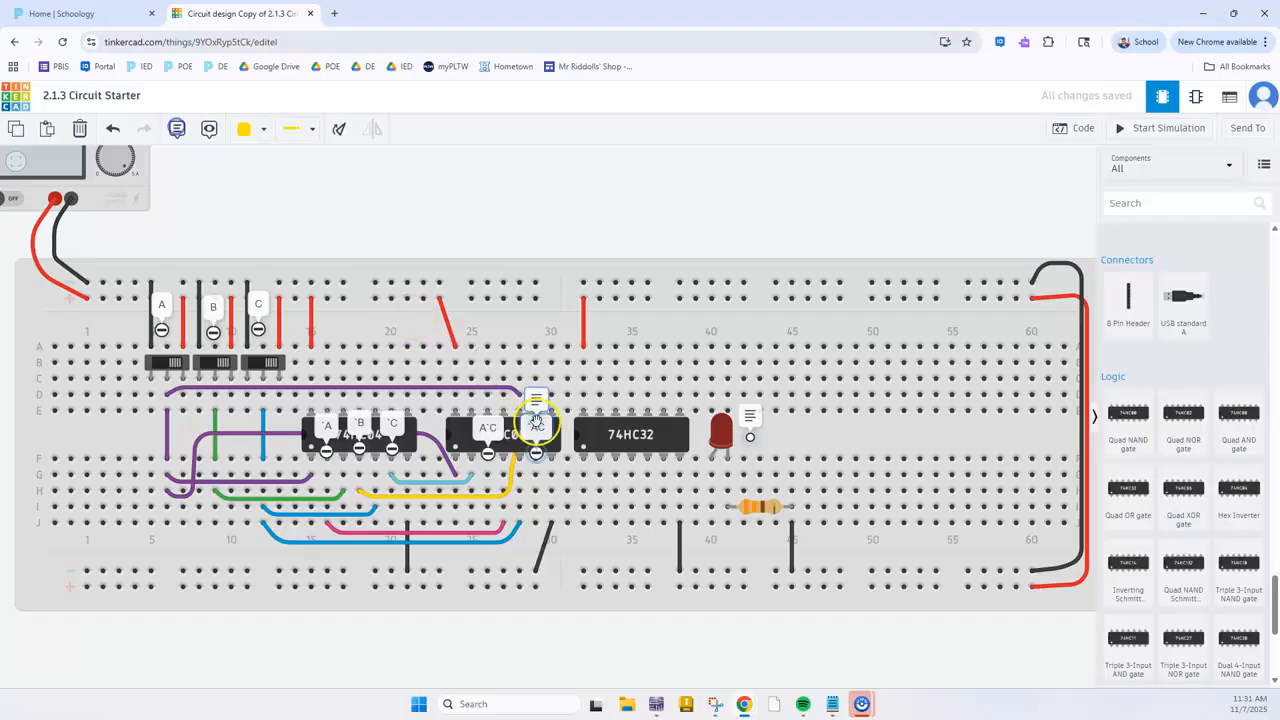
pyautogui.click(553, 410)
pyautogui.click(565, 384)
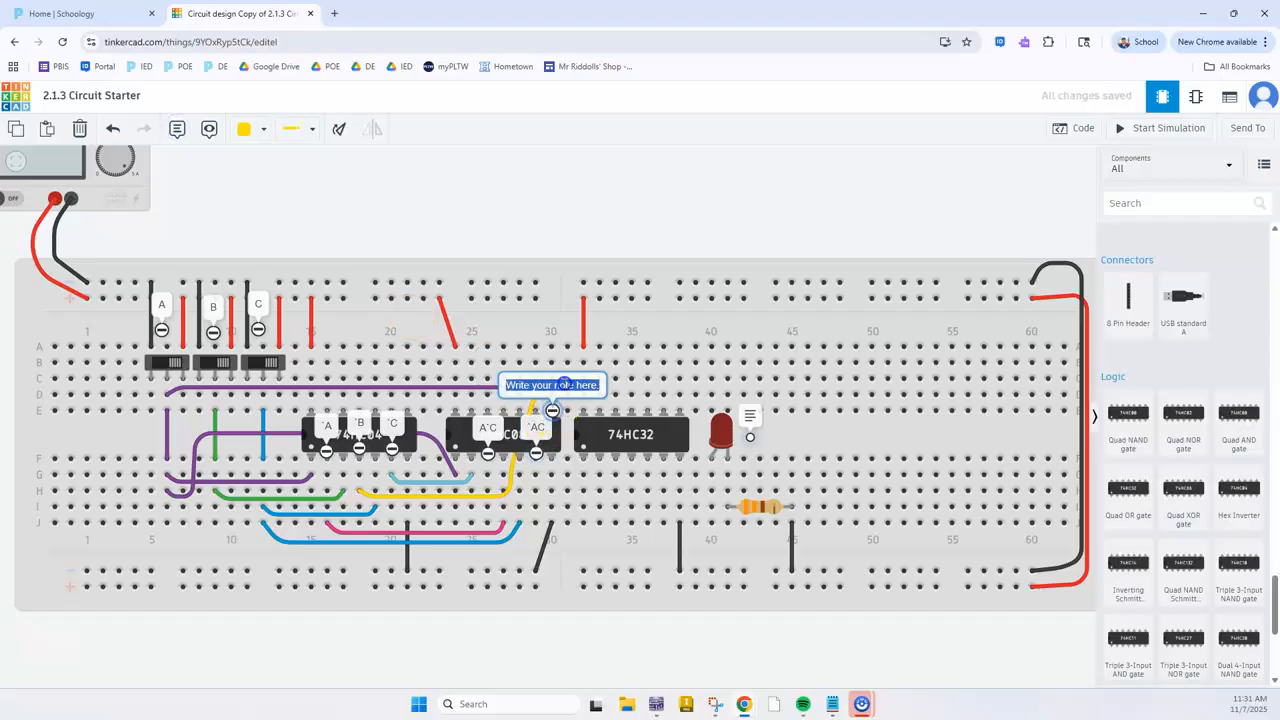
pyautogui.write("A'B")
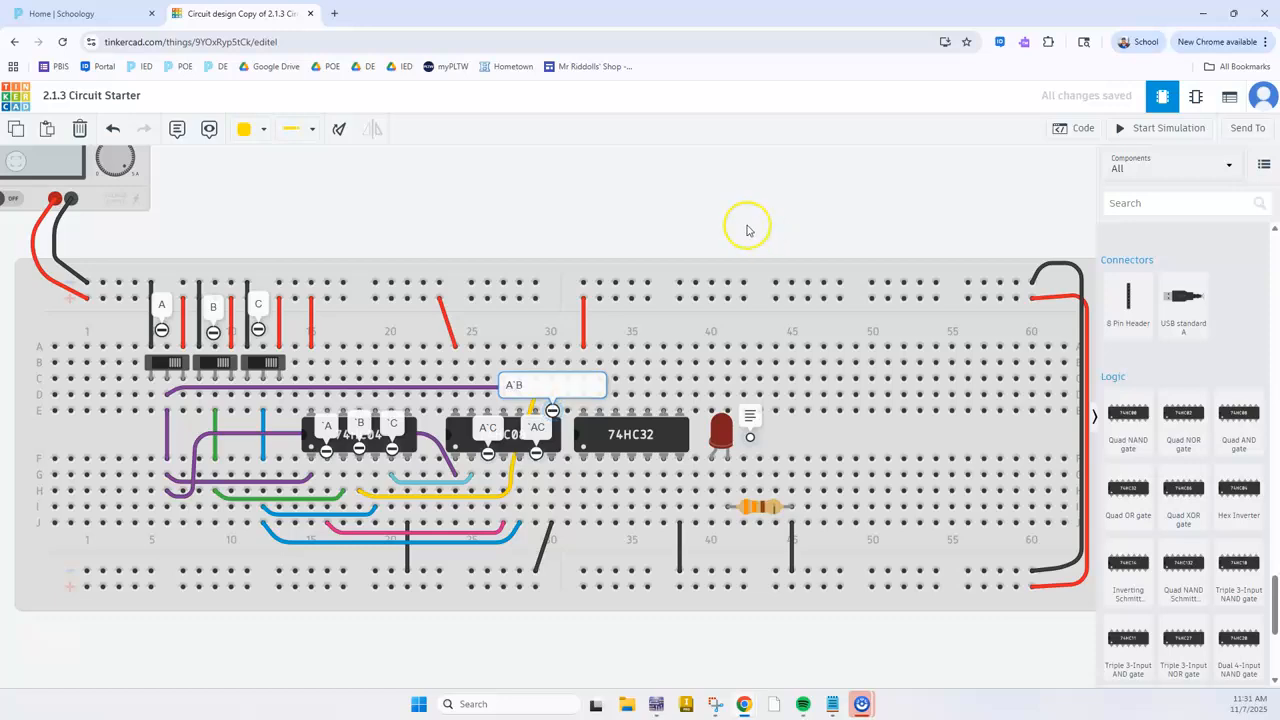
pyautogui.click(630, 195)
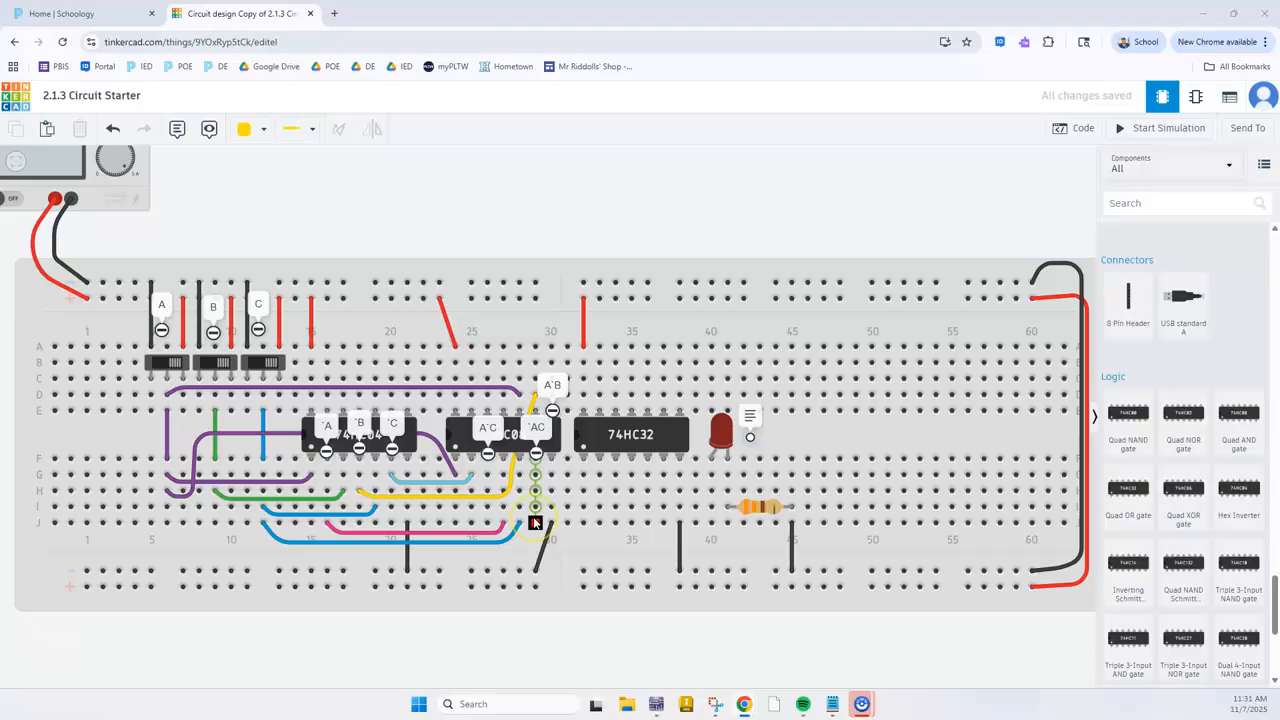
# Switch to the Multisim schematic and trace the wires feeding the last two chained AND gates
pyautogui.hotkey('alt', 'Tab')
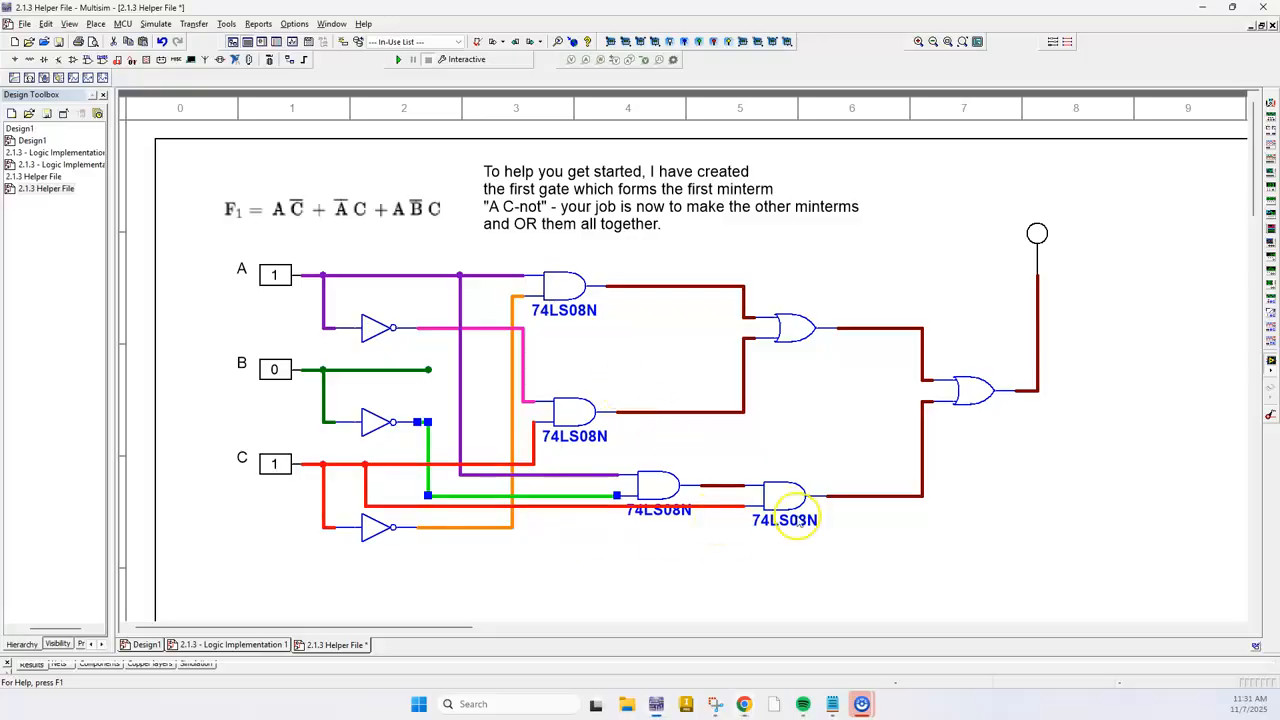
pyautogui.scroll(5, 723, 500)
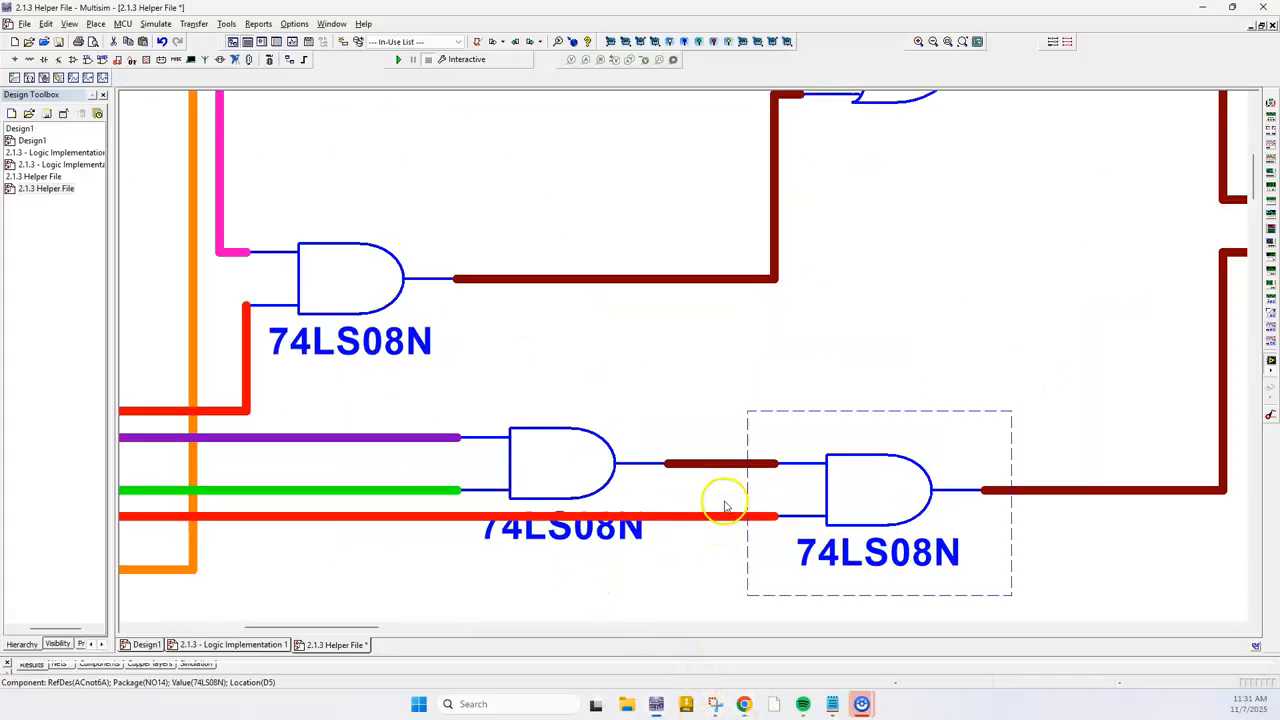
pyautogui.click(701, 473)
pyautogui.scroll(-5, 660, 566)
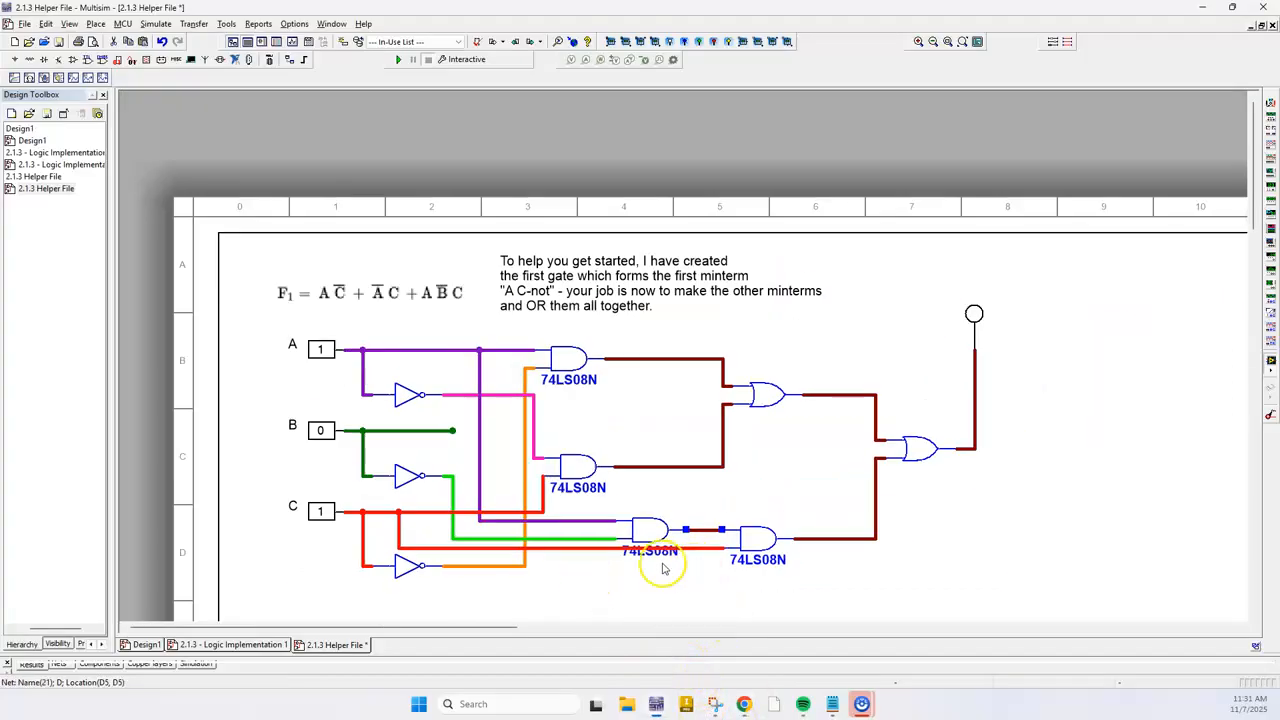
pyautogui.click(583, 550)
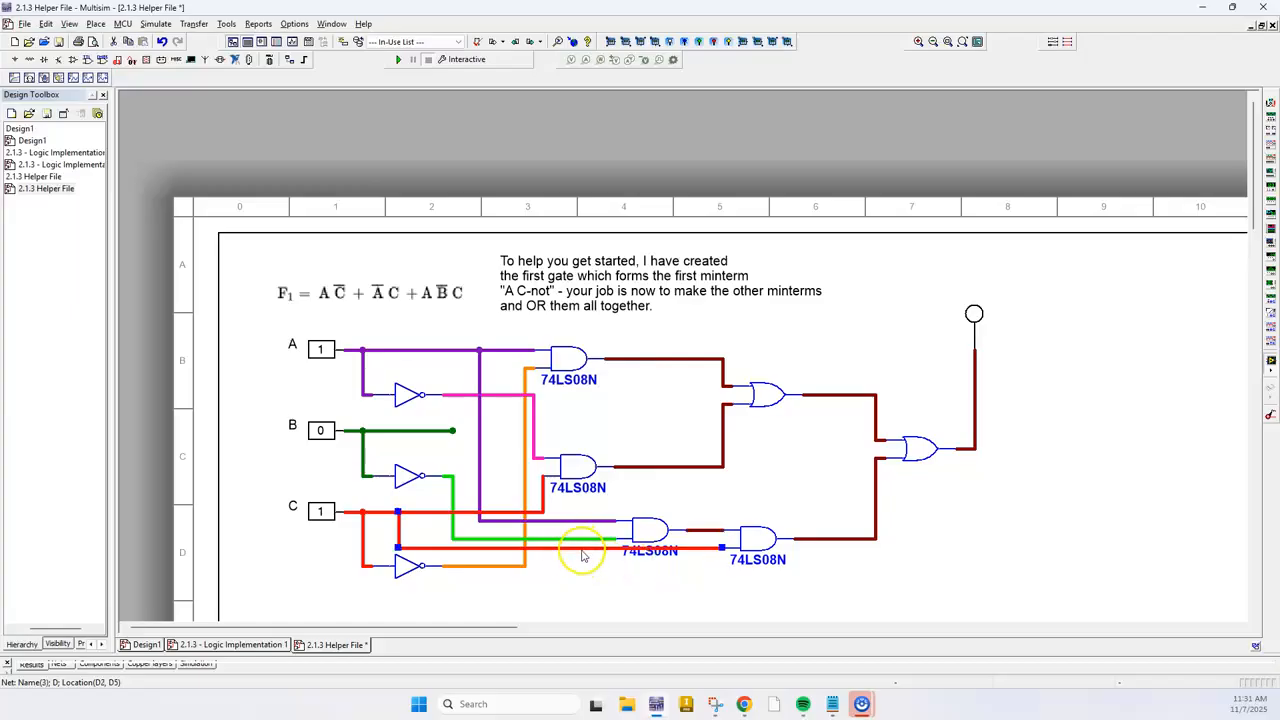
pyautogui.click(612, 521)
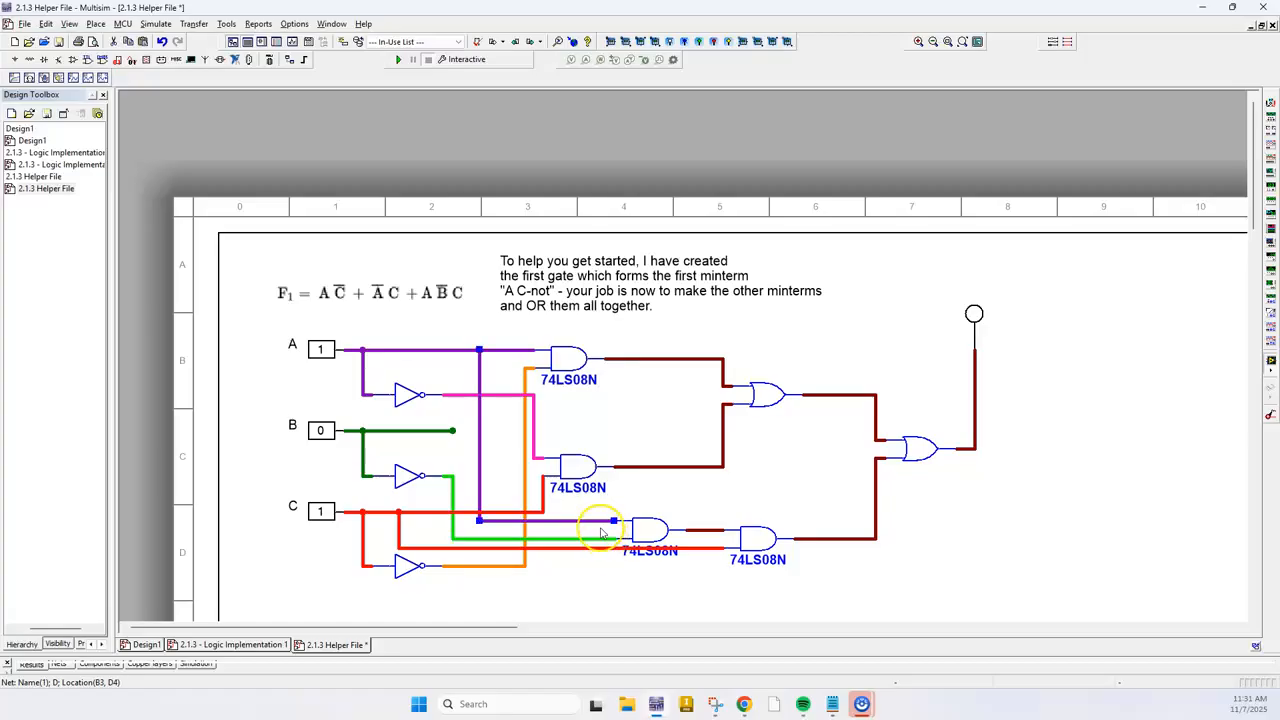
pyautogui.click(658, 530)
# In Tinkercad, check the 74LS08 pinout, then wire the third gate's output at B30 to Input 4B at B25 in brown
pyautogui.hotkey('alt', 'Tab')
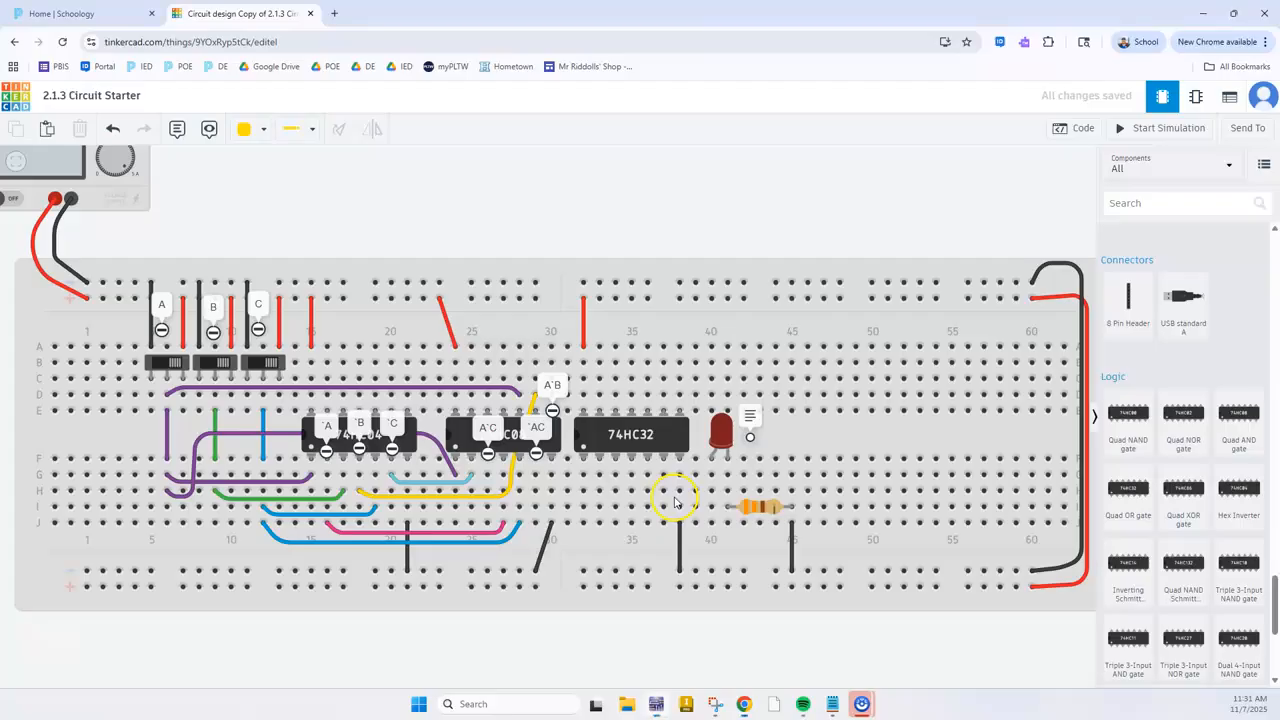
pyautogui.scroll(3, 550, 414)
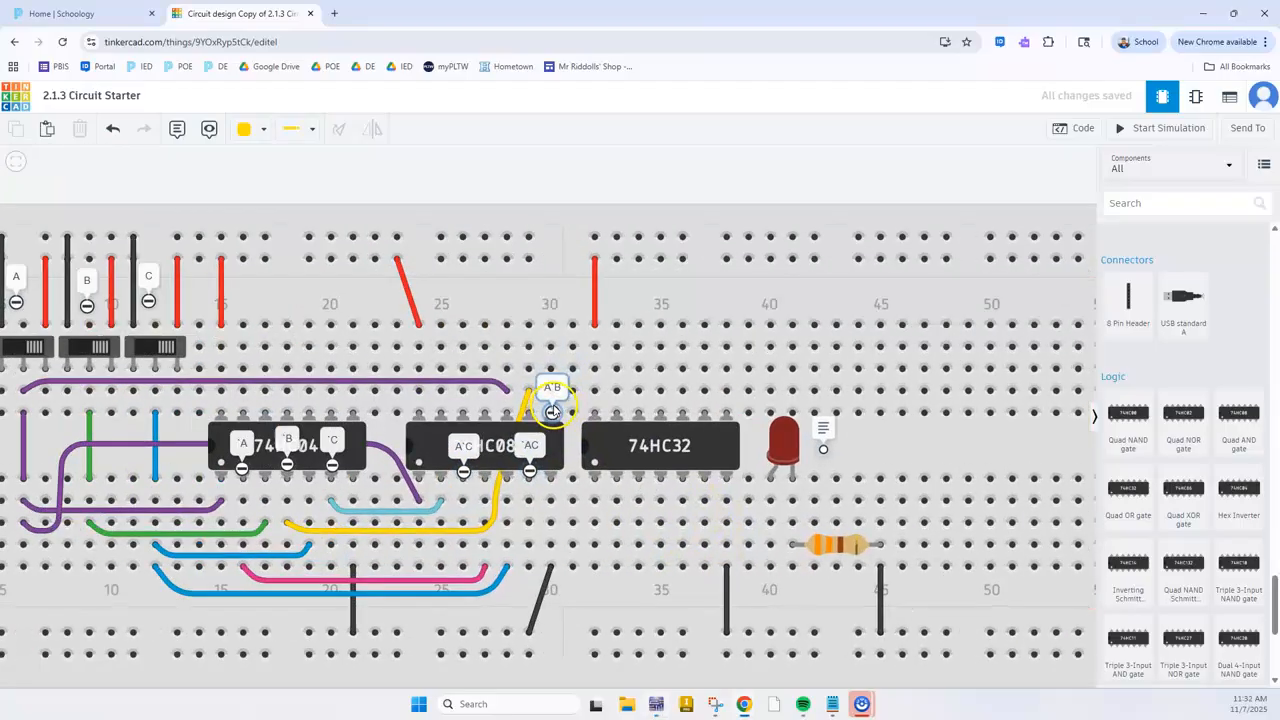
pyautogui.moveTo(552, 414); pyautogui.dragTo(478, 414)
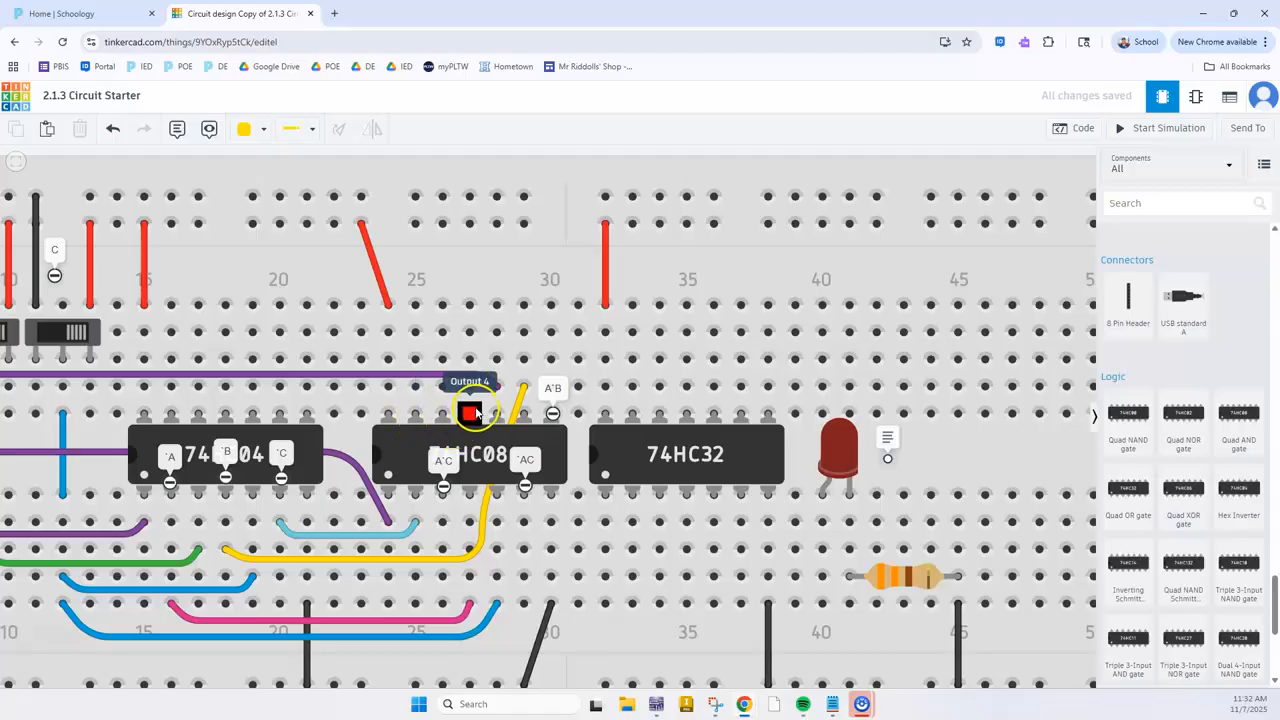
pyautogui.hotkey('alt', 'Tab')
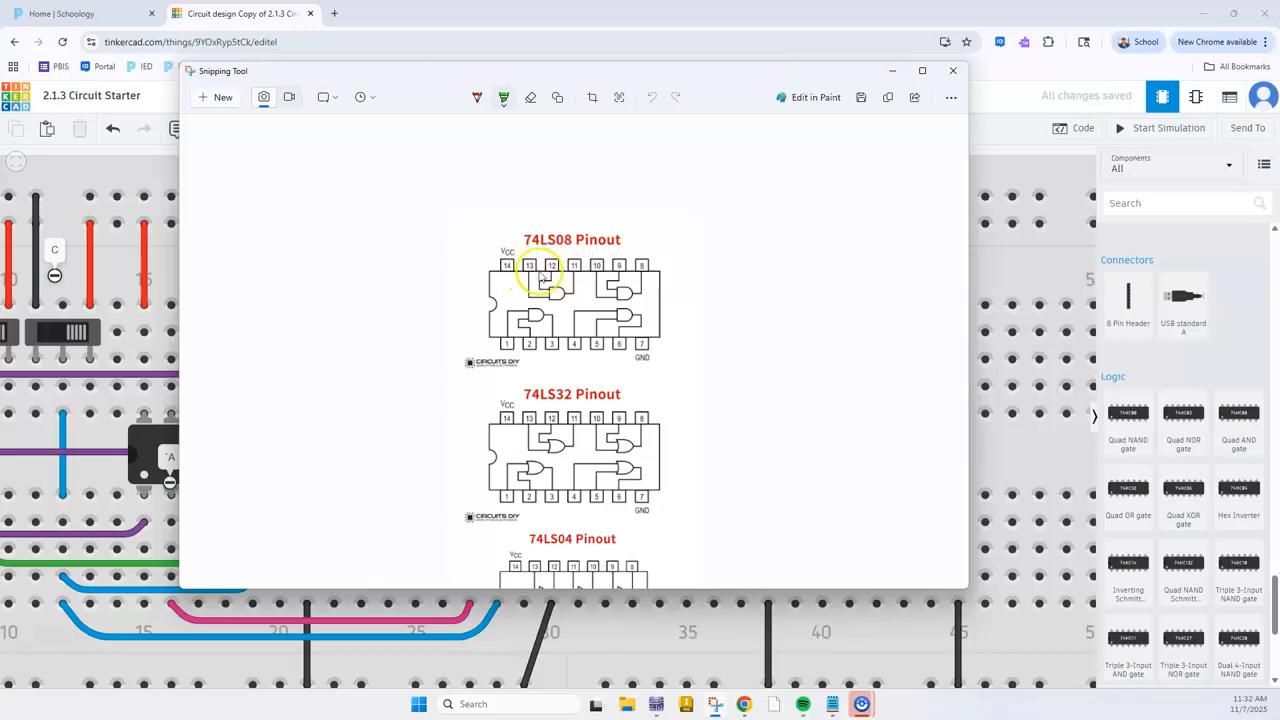
pyautogui.hotkey('alt', 'Tab')
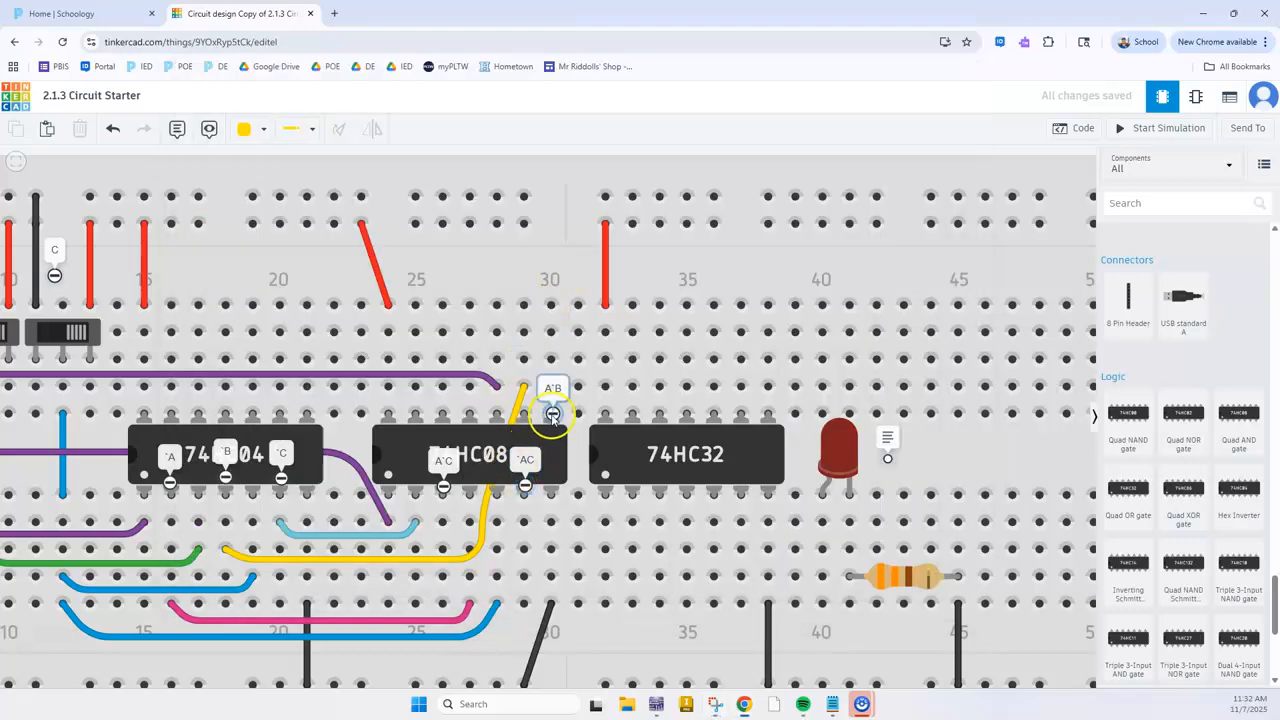
pyautogui.click(550, 332)
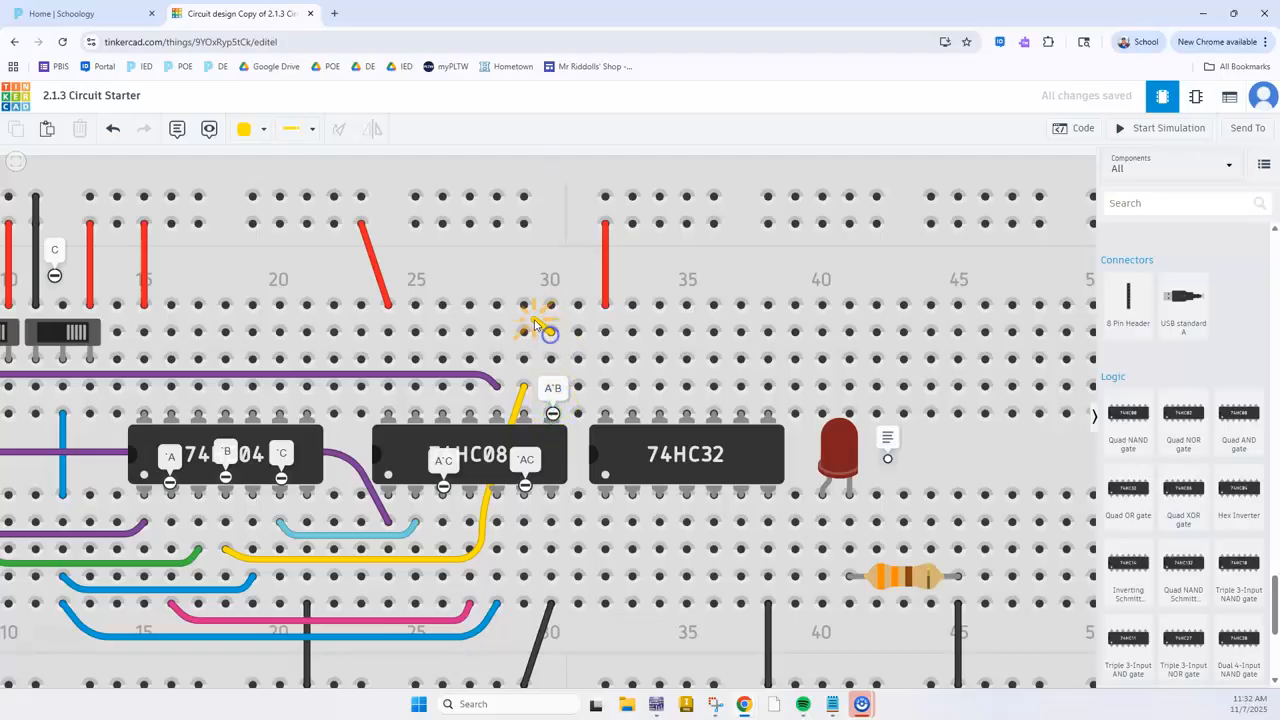
pyautogui.click(416, 332)
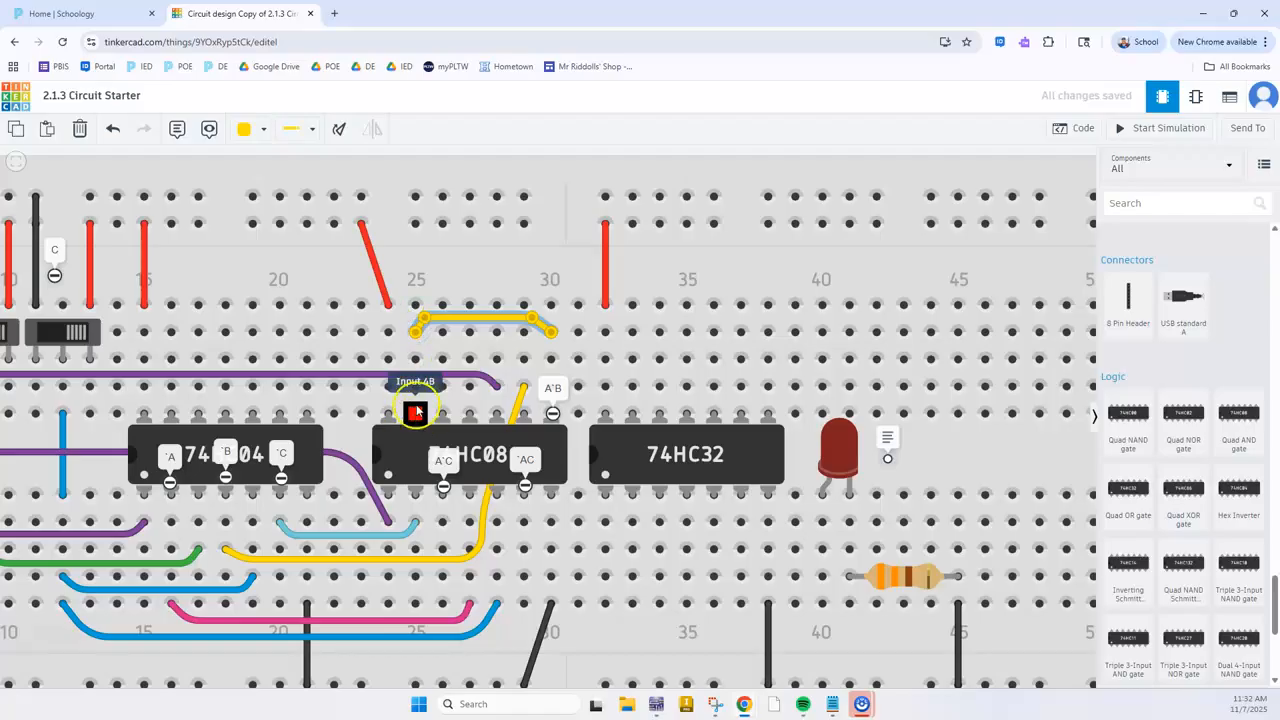
pyautogui.click(252, 129)
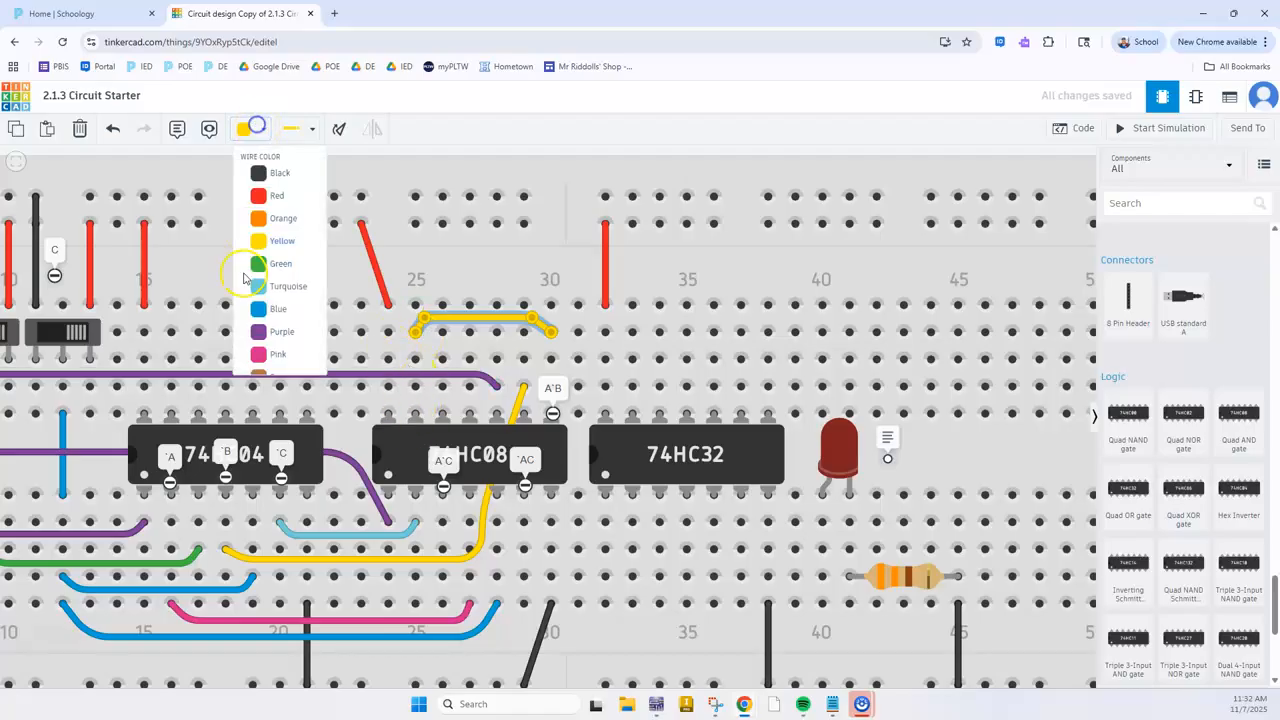
pyautogui.click(275, 375)
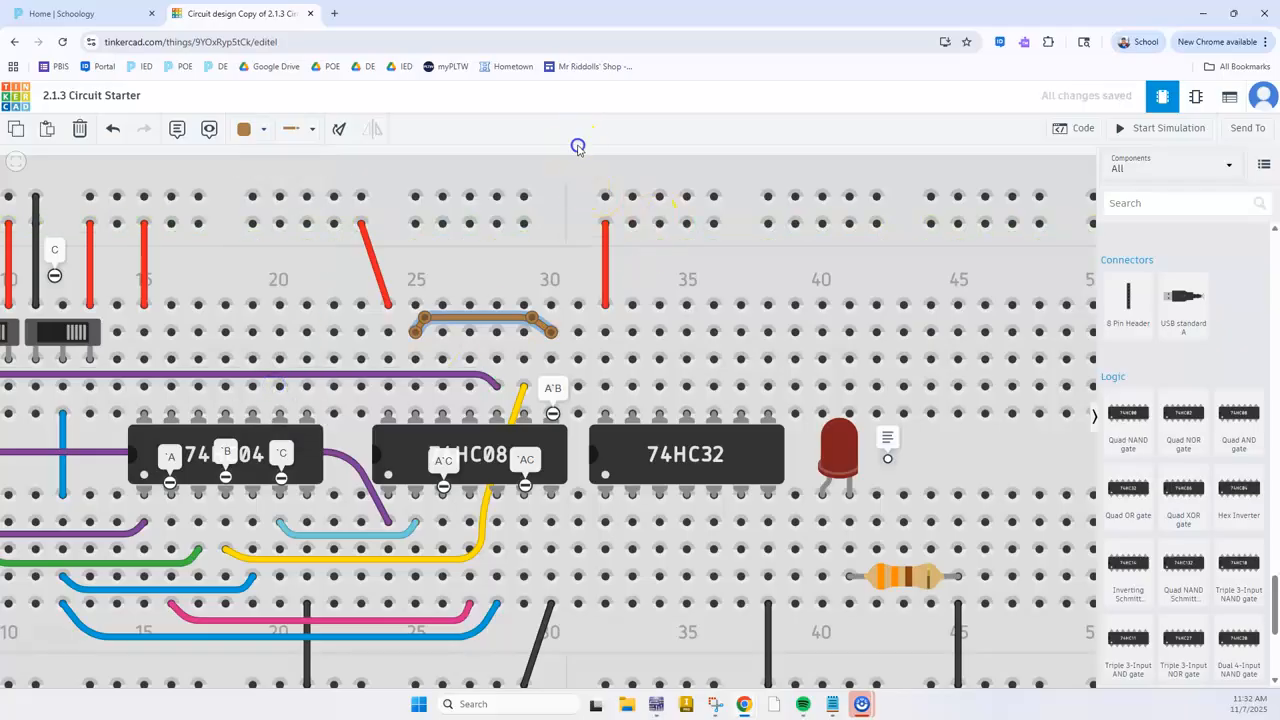
pyautogui.click(475, 320)
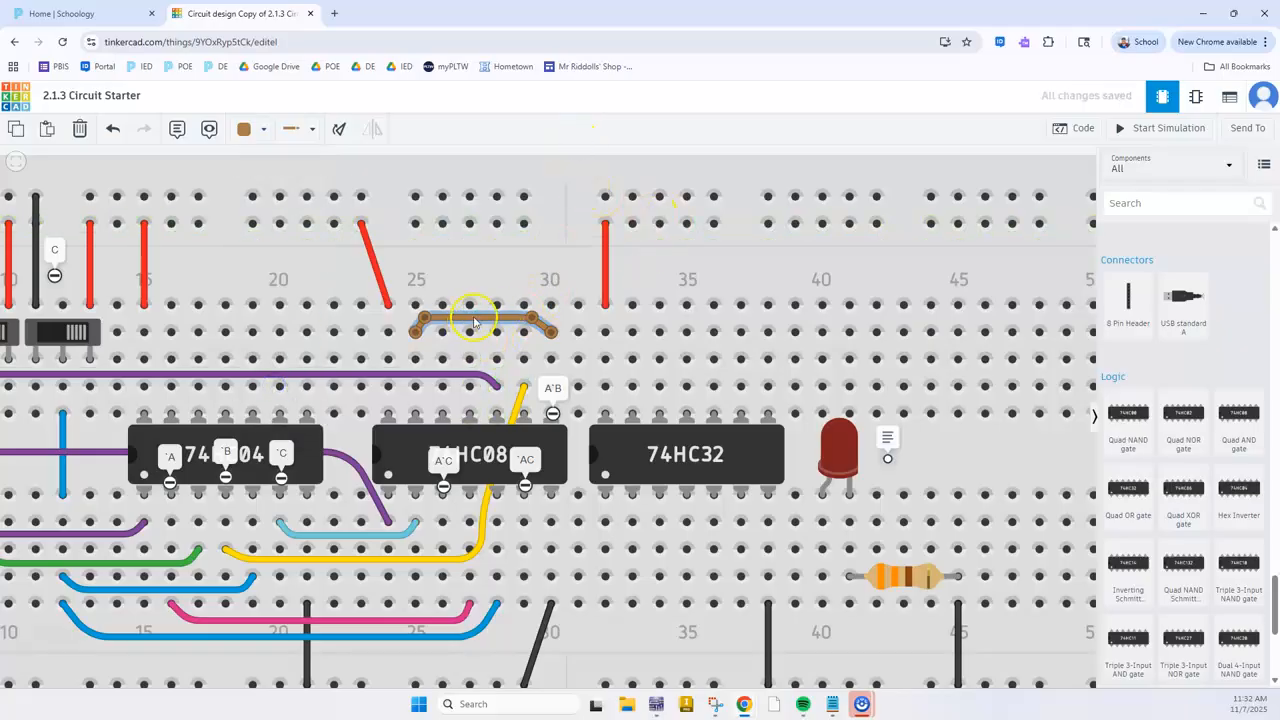
pyautogui.click(570, 180)
pyautogui.click(499, 317)
pyautogui.click(553, 181)
pyautogui.click(487, 320)
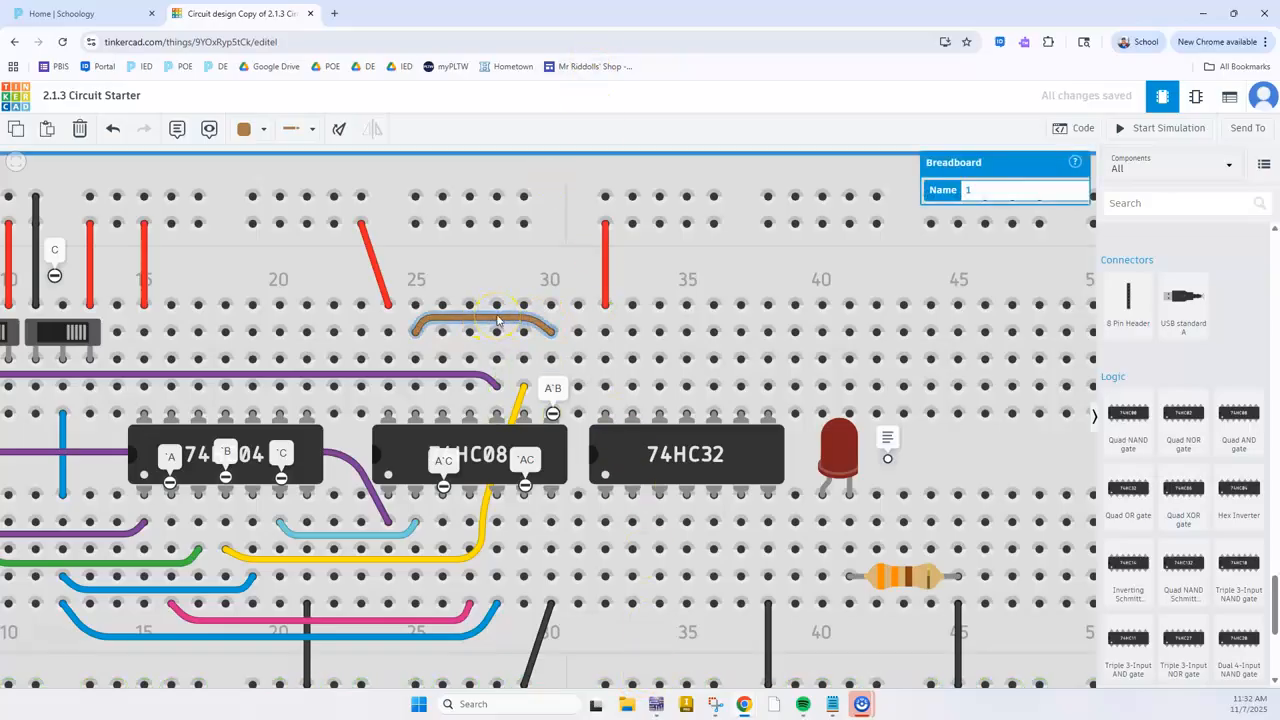
pyautogui.click(545, 390)
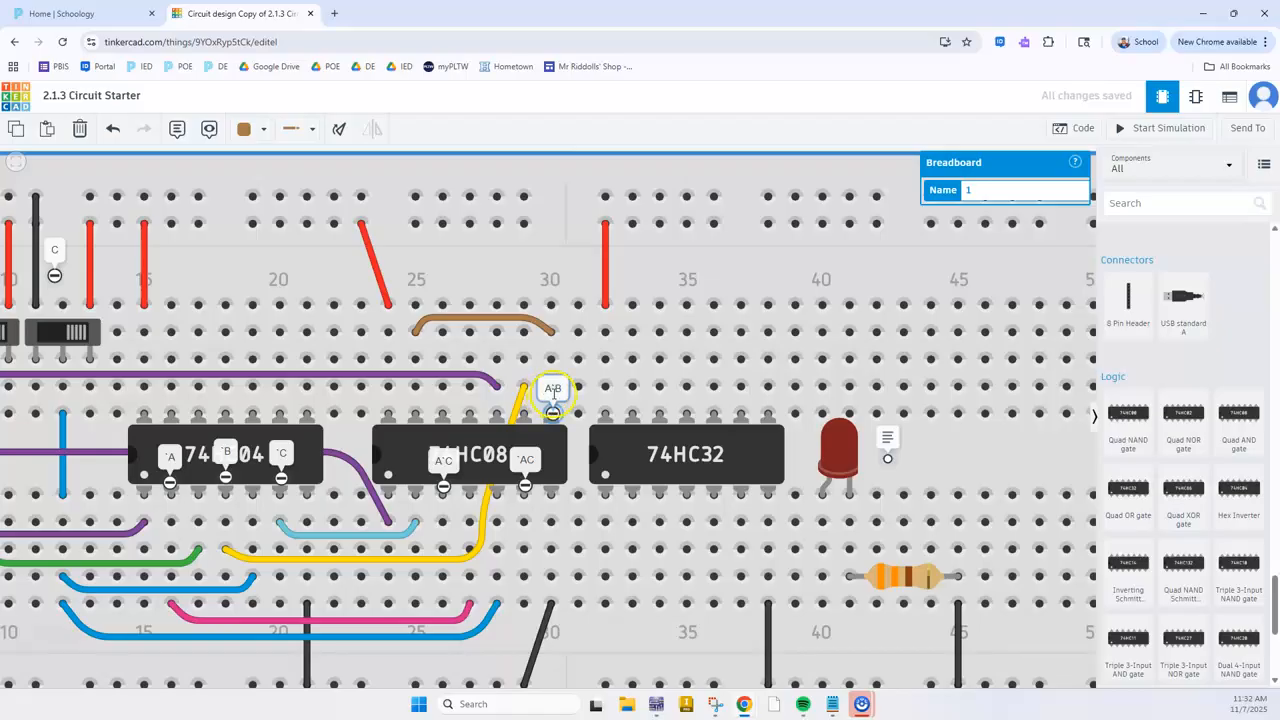
pyautogui.click(455, 333)
# Check the 74LS08 pinout and the Multisim schematic for the signal feeding the fourth AND gate's remaining input
pyautogui.click(443, 388)
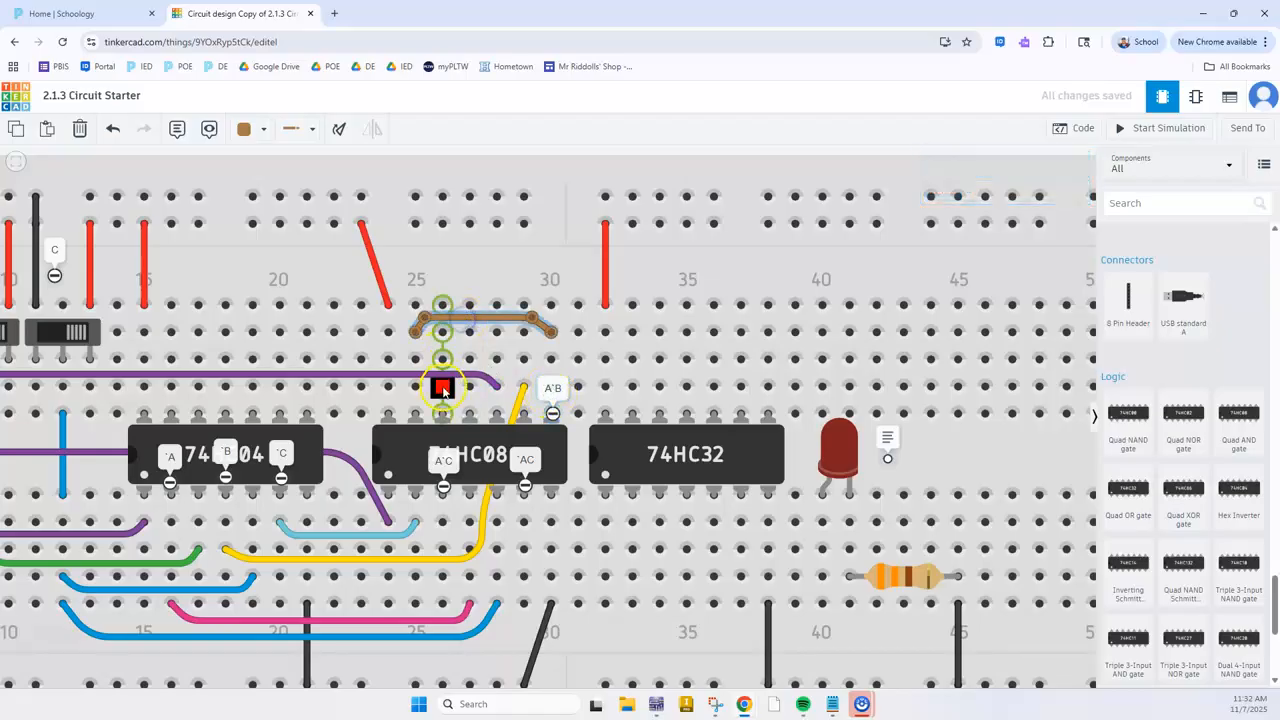
pyautogui.hotkey('alt', 'Tab')
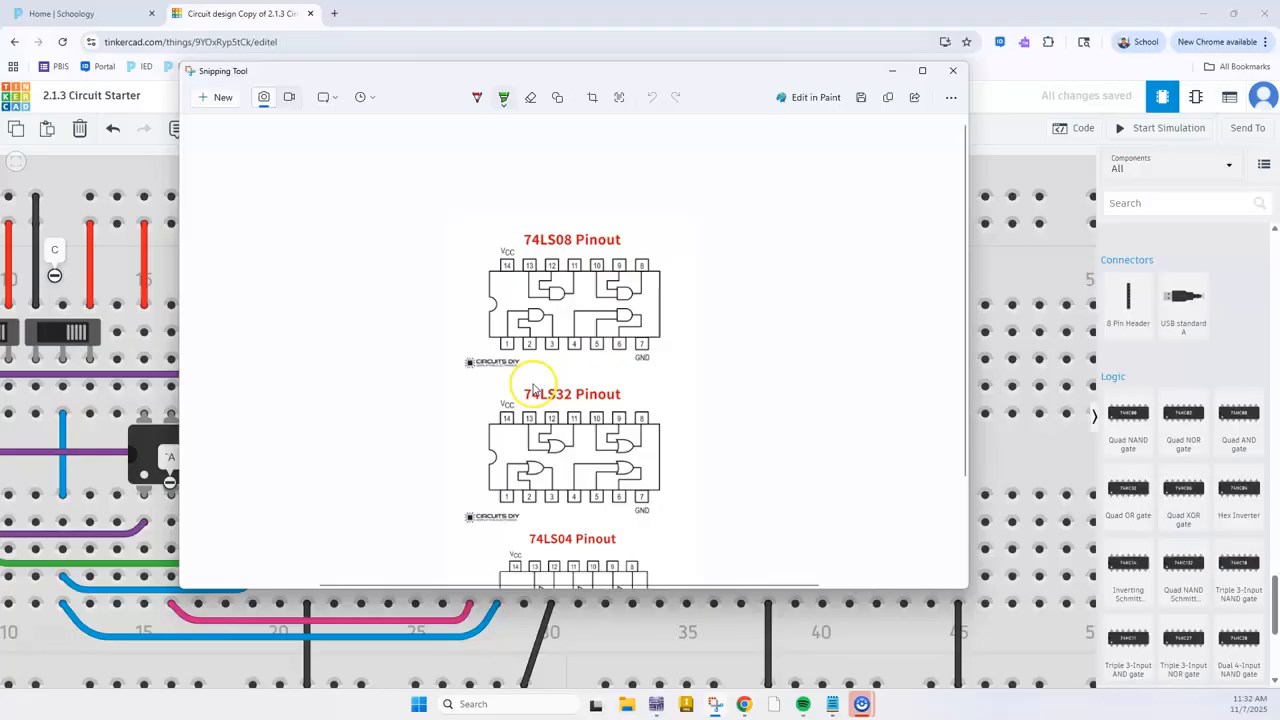
pyautogui.hotkey('alt', 'Tab')
pyautogui.scroll(2, 490, 540)
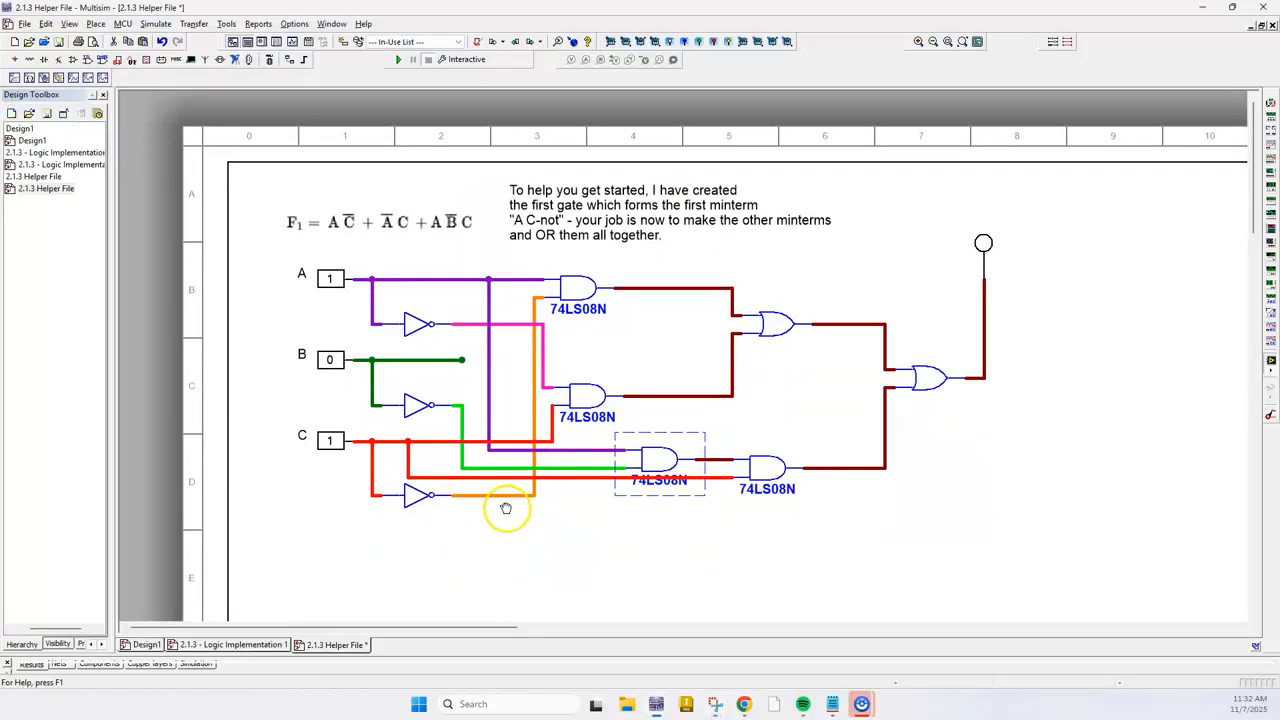
pyautogui.click(791, 469)
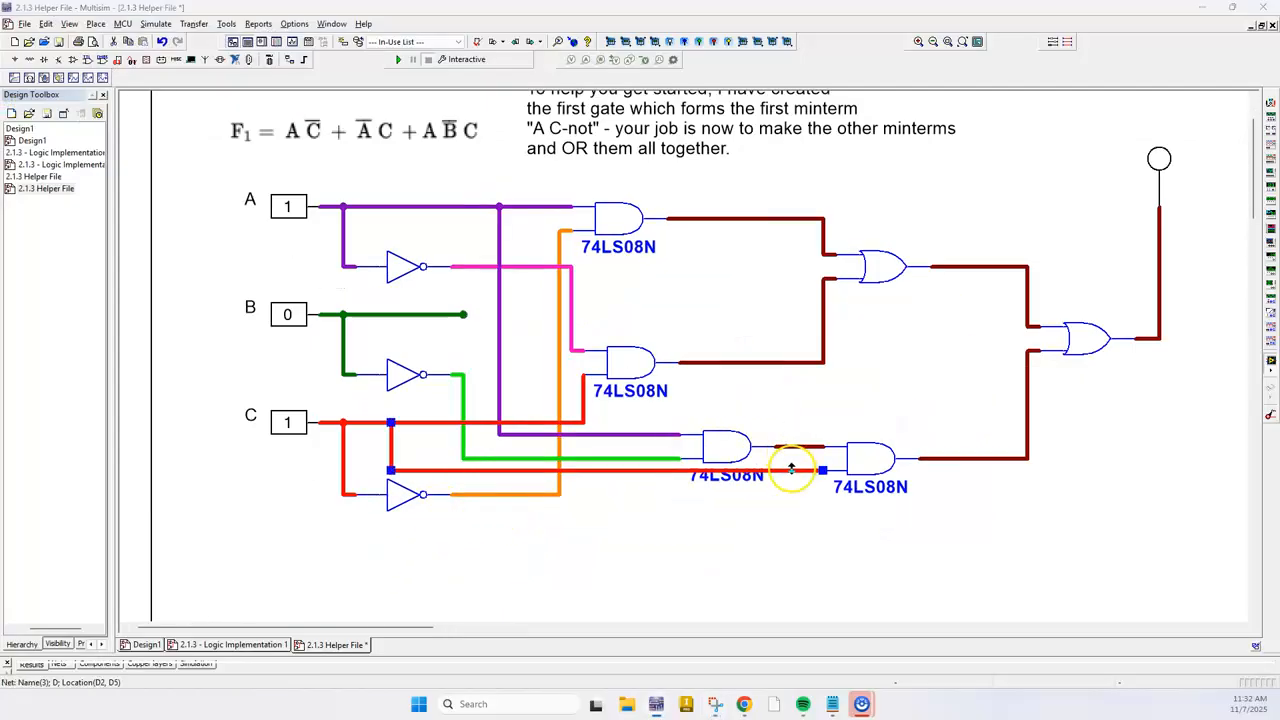
pyautogui.hotkey('alt', 'Tab')
pyautogui.hotkey('alt', 'Tab')
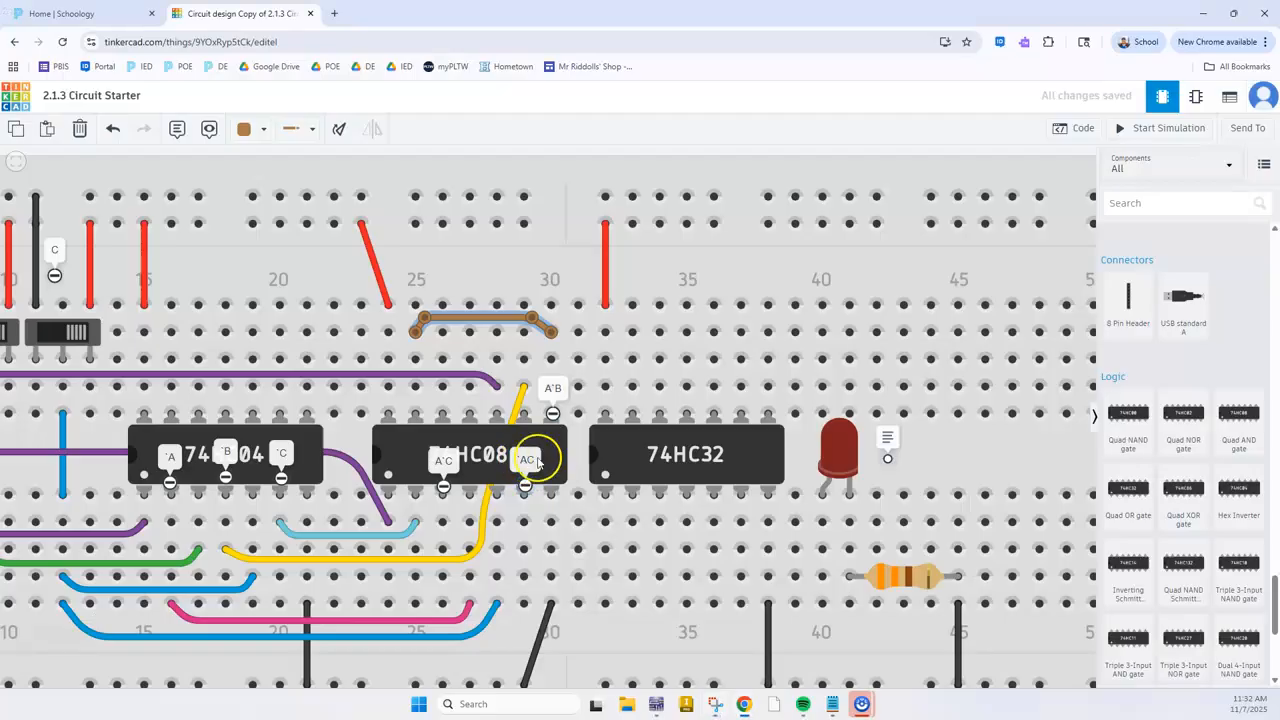
# Wire the 74HC08's fourth-gate input at C26 to switch C at D12, routing it around the existing wires, and color the wire blue
pyautogui.scroll(-3, 590, 238)
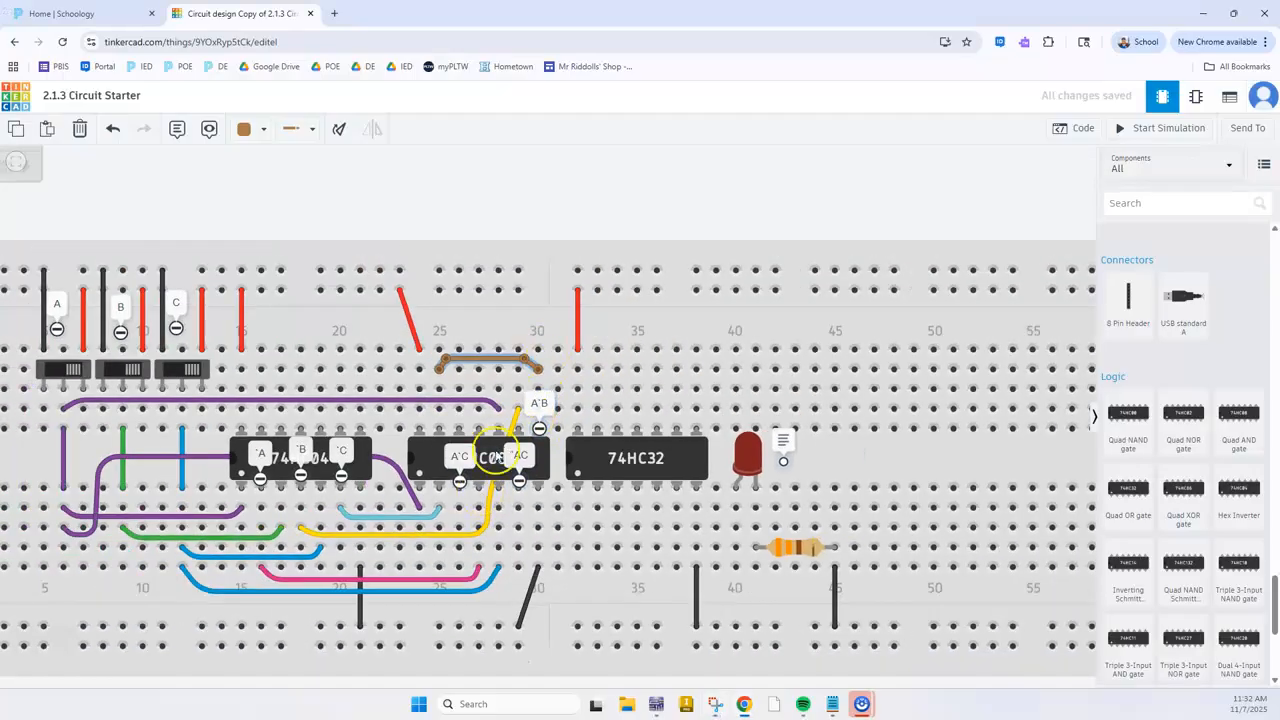
pyautogui.click(459, 391)
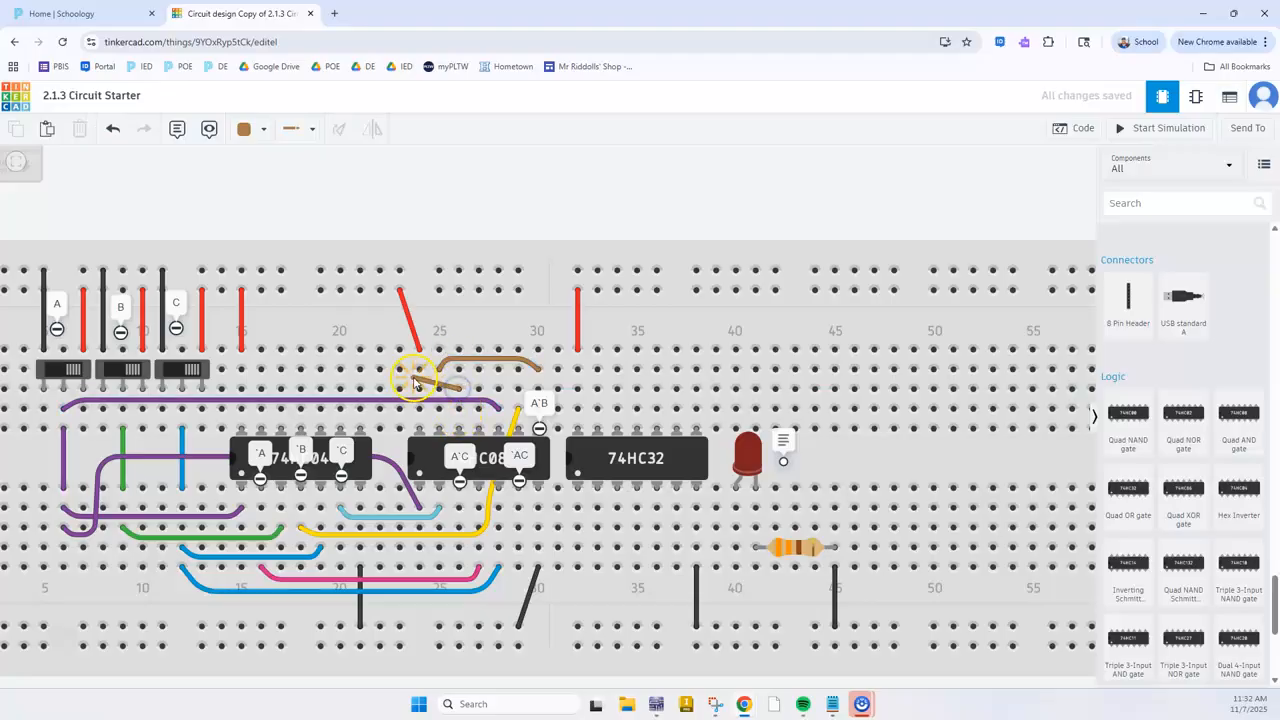
pyautogui.click(437, 372)
pyautogui.click(449, 381)
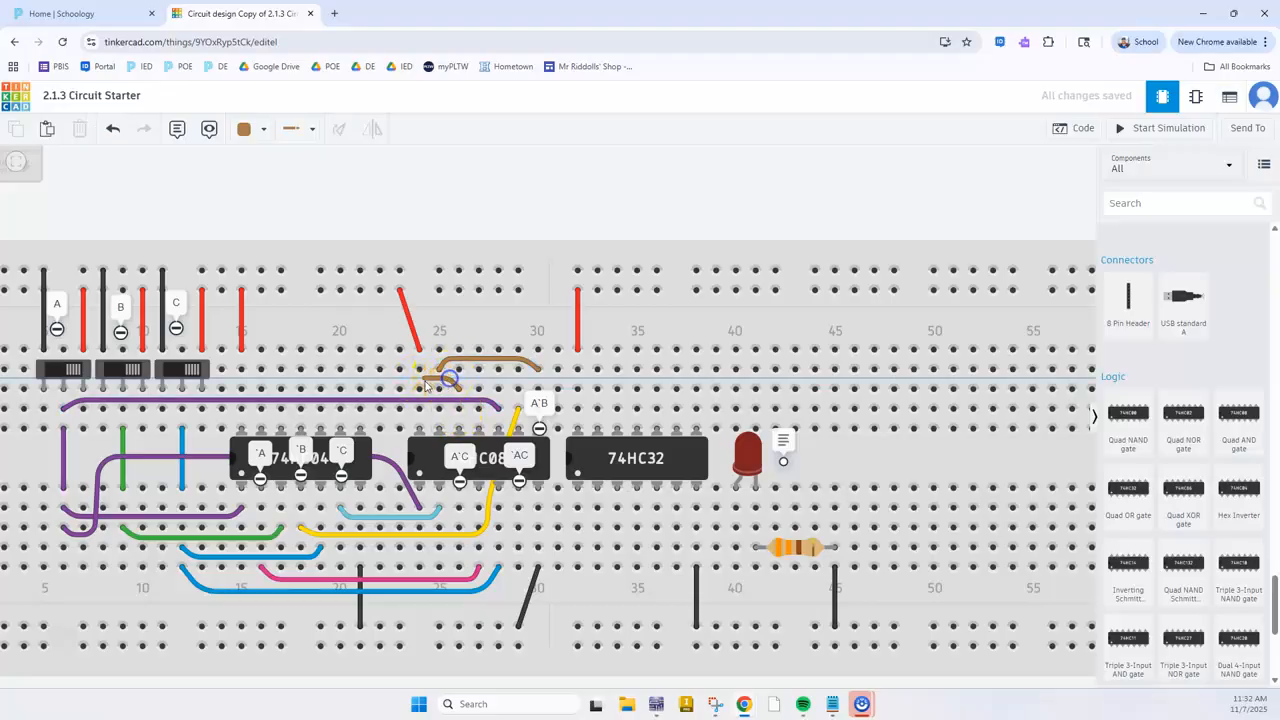
pyautogui.click(270, 381)
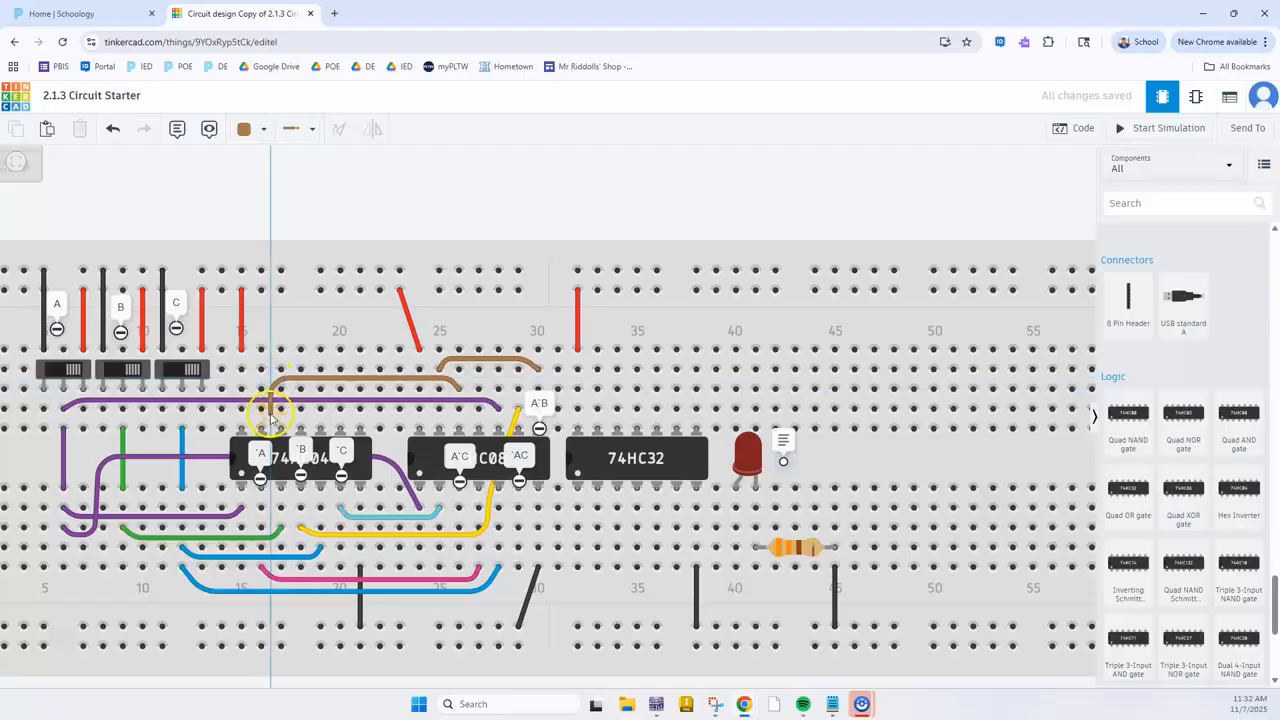
pyautogui.click(270, 416)
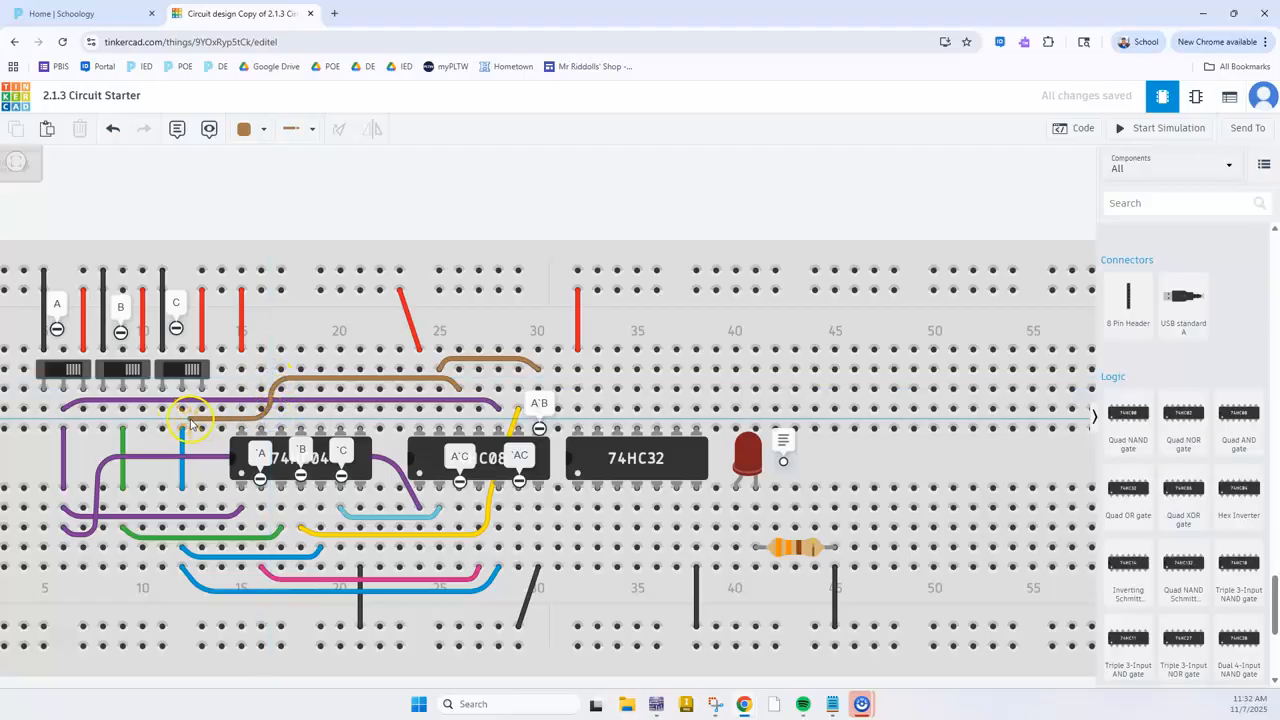
pyautogui.click(182, 413)
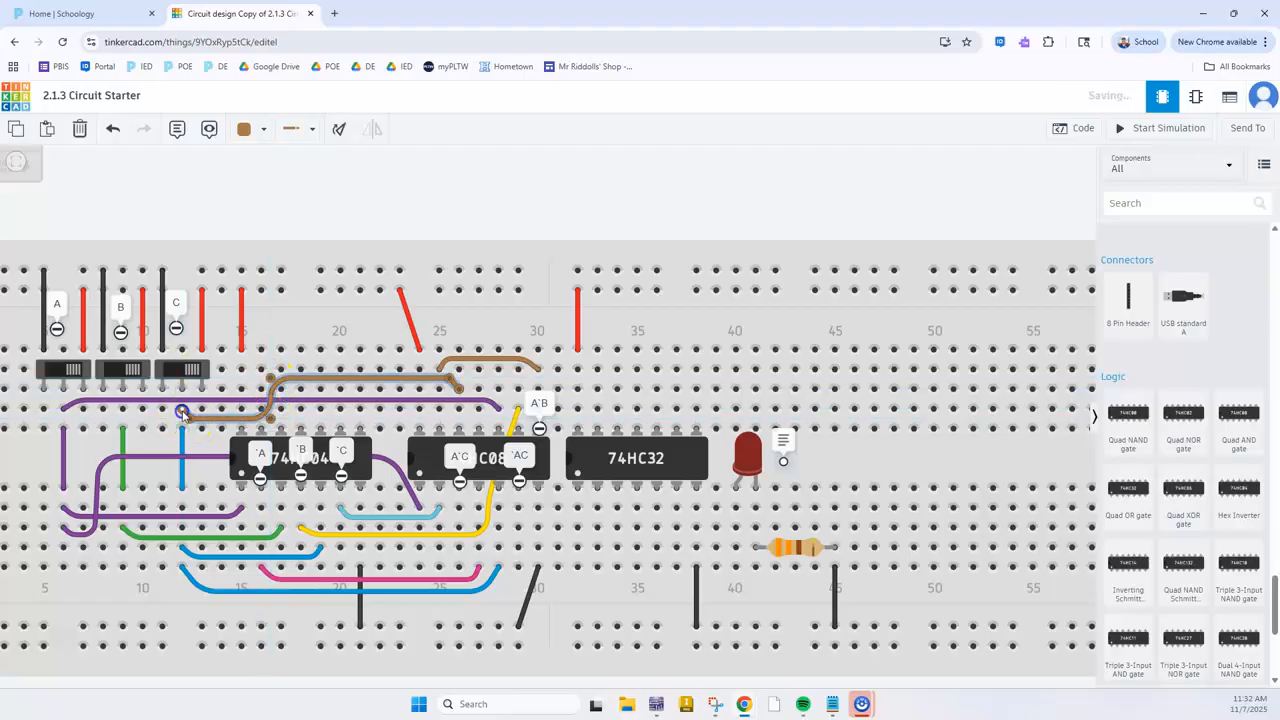
pyautogui.click(263, 129)
pyautogui.click(272, 308)
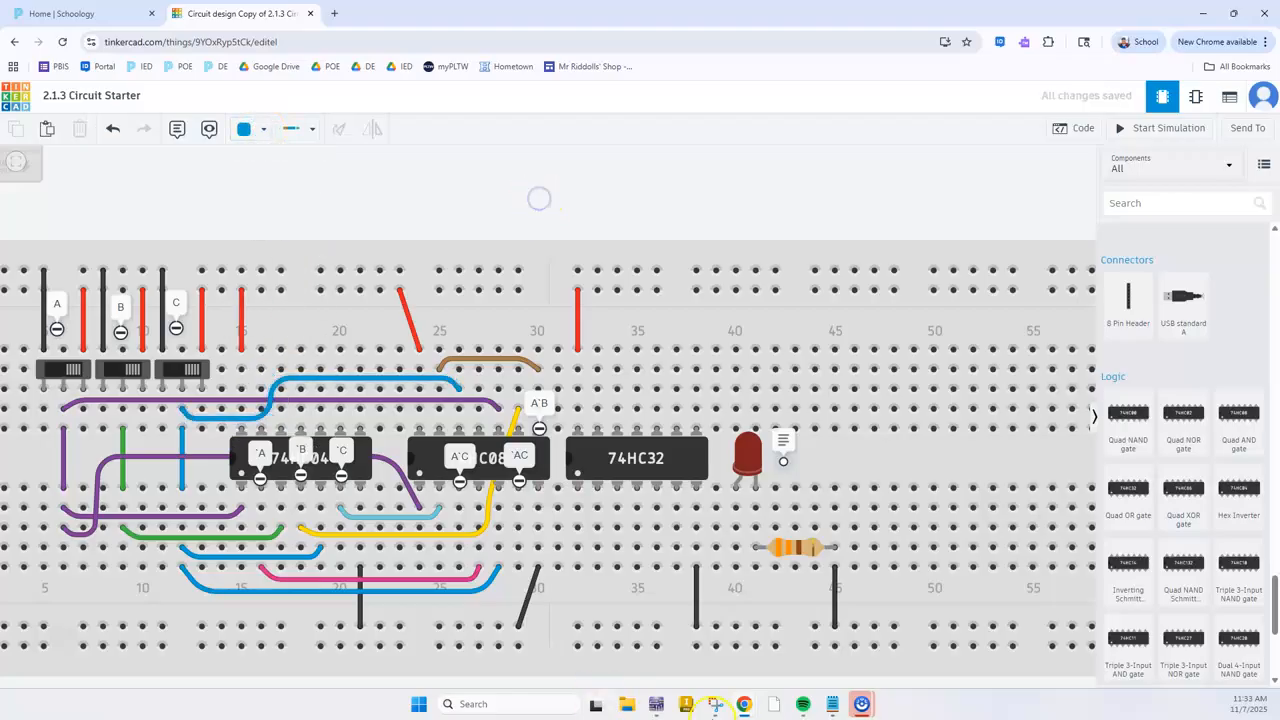
pyautogui.click(333, 262)
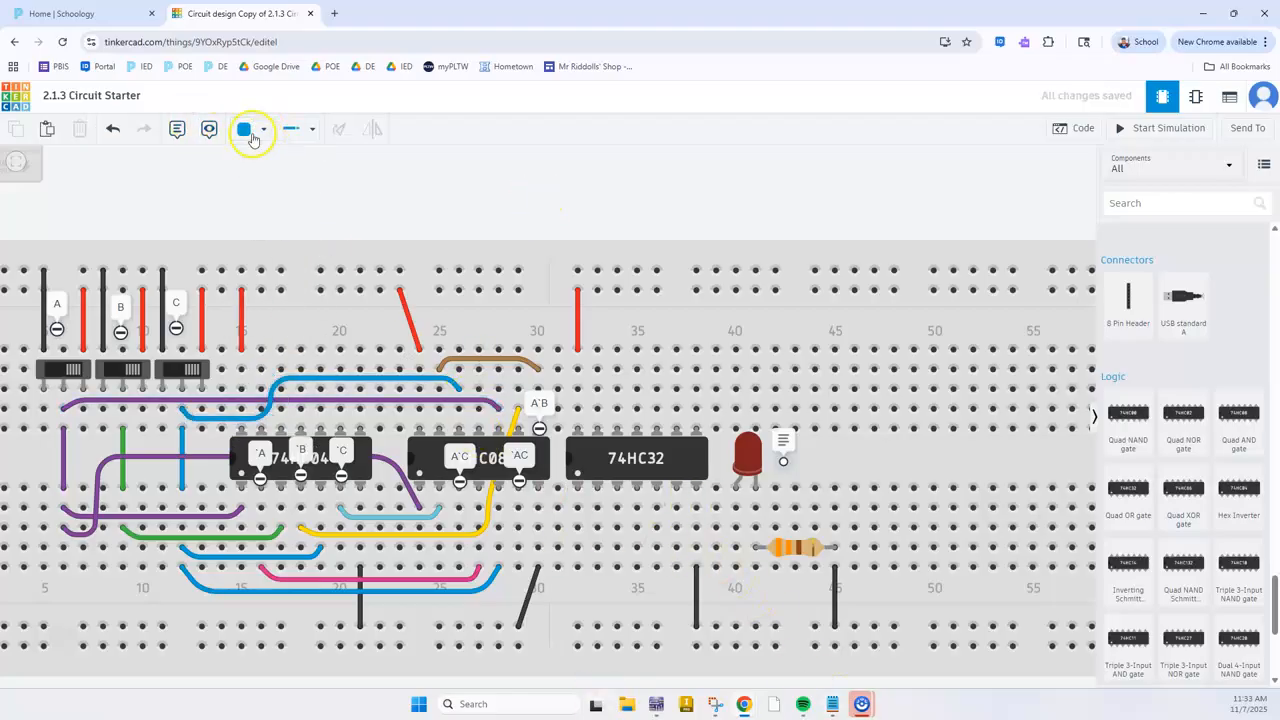
# Add a note reading `ABC at the 74HC08's fourth-gate output pin in column 27
pyautogui.click(479, 432)
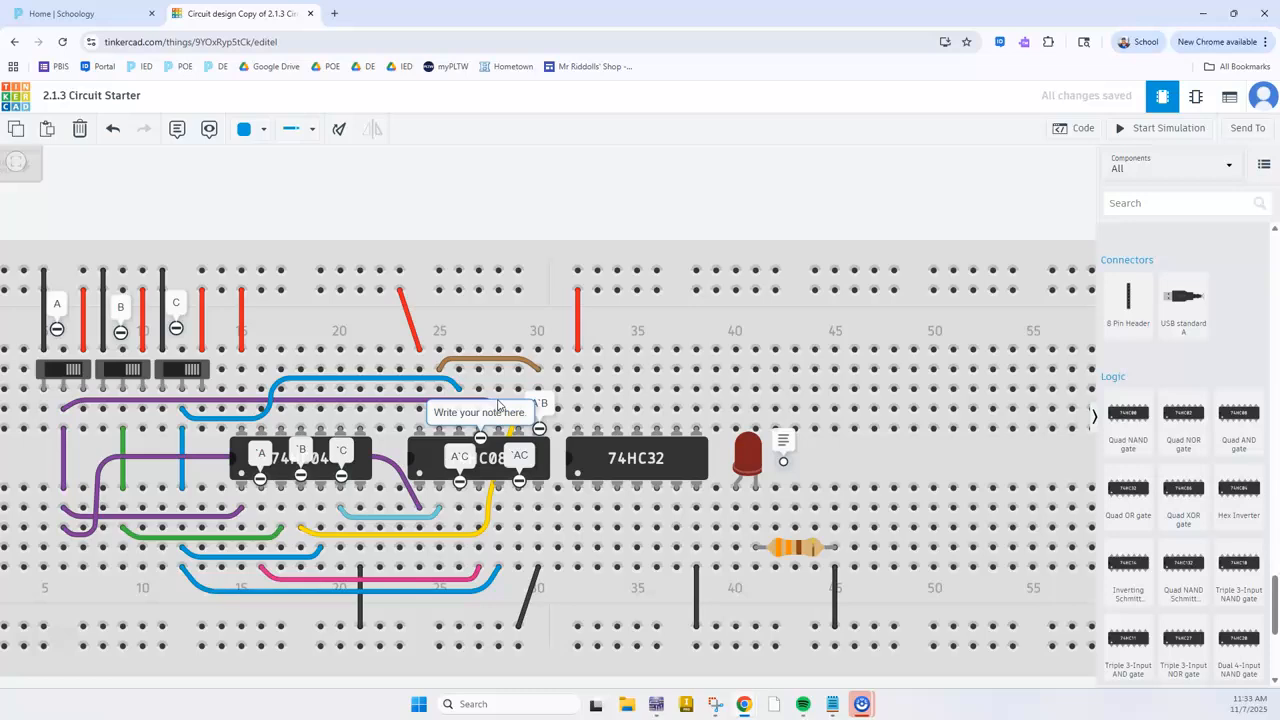
pyautogui.tripleClick(494, 415)
pyautogui.write('A')
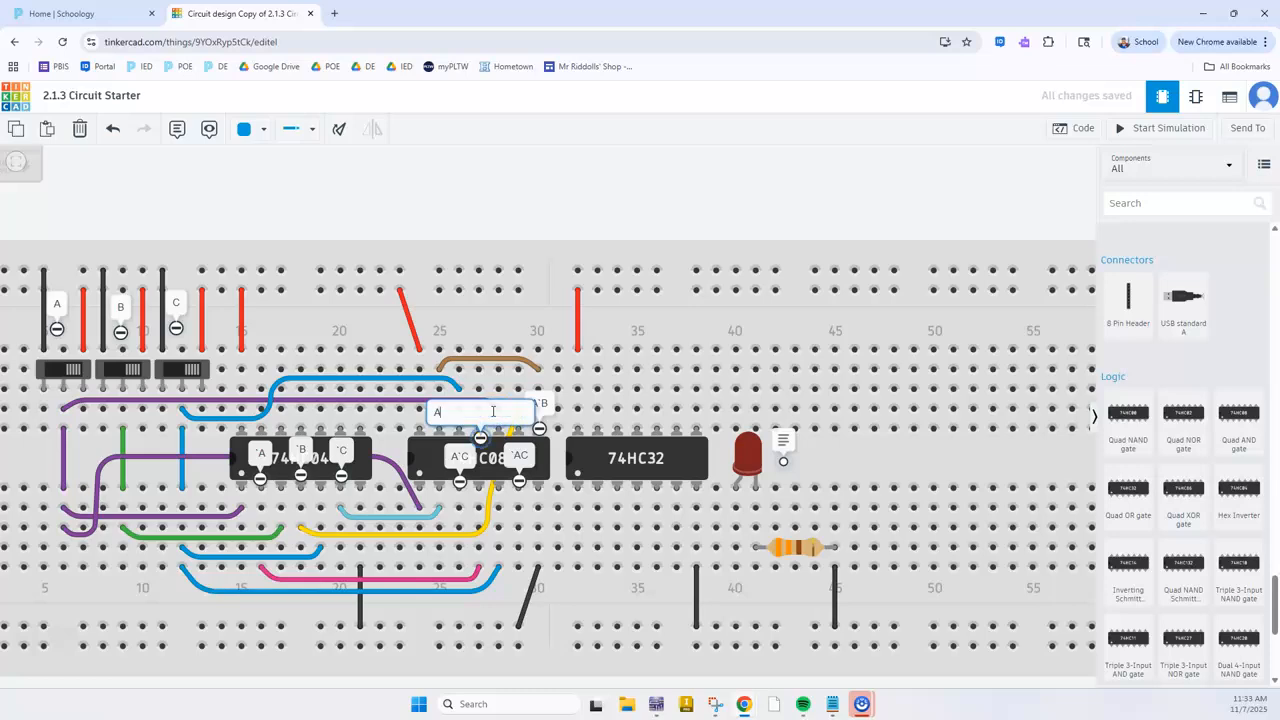
pyautogui.write('BC')
pyautogui.click(489, 173)
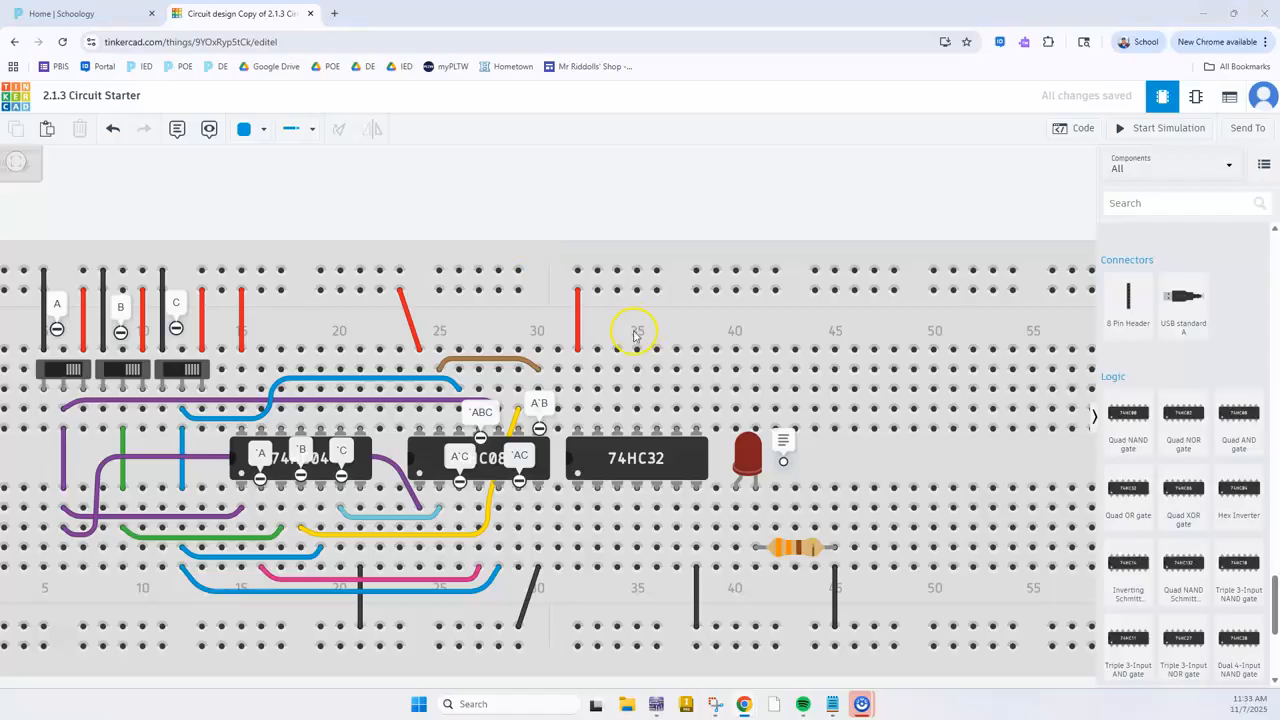
# Compare the third minterm and its AND gates in Multisim with the output notes on the Tinkercad 74HC08
pyautogui.click(656, 704)
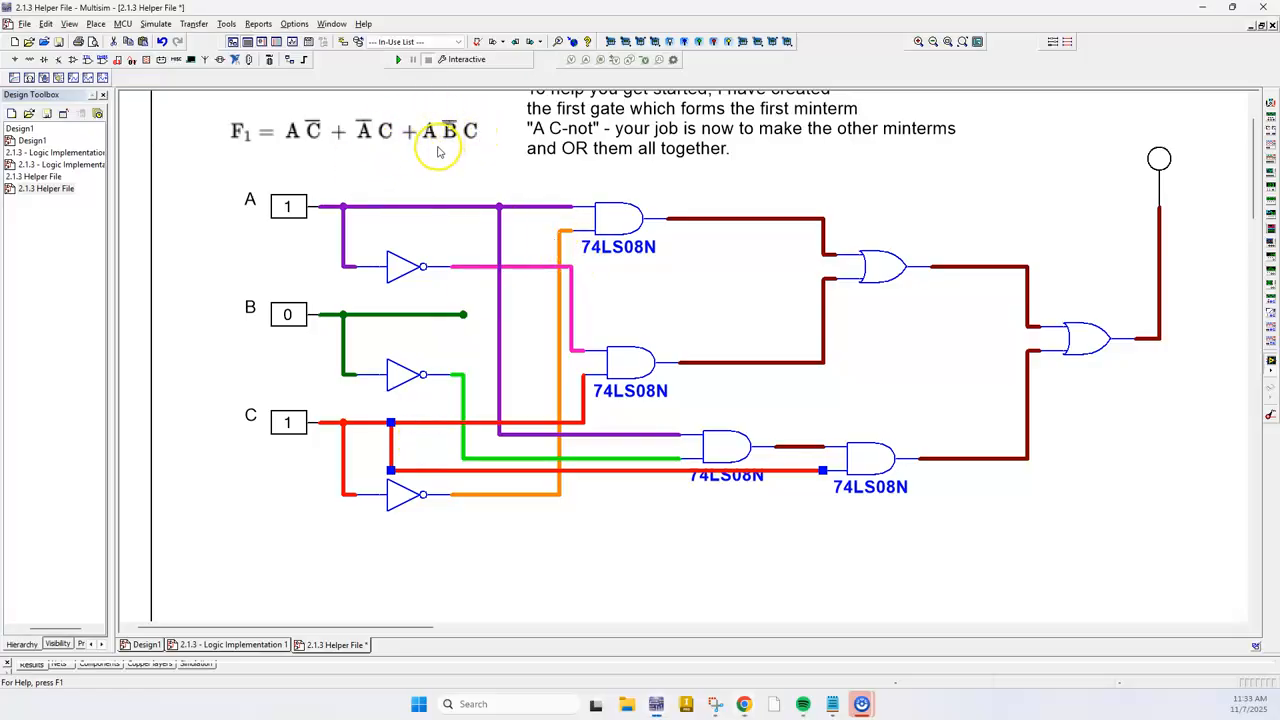
pyautogui.moveTo(466, 177); pyautogui.dragTo(440, 231)
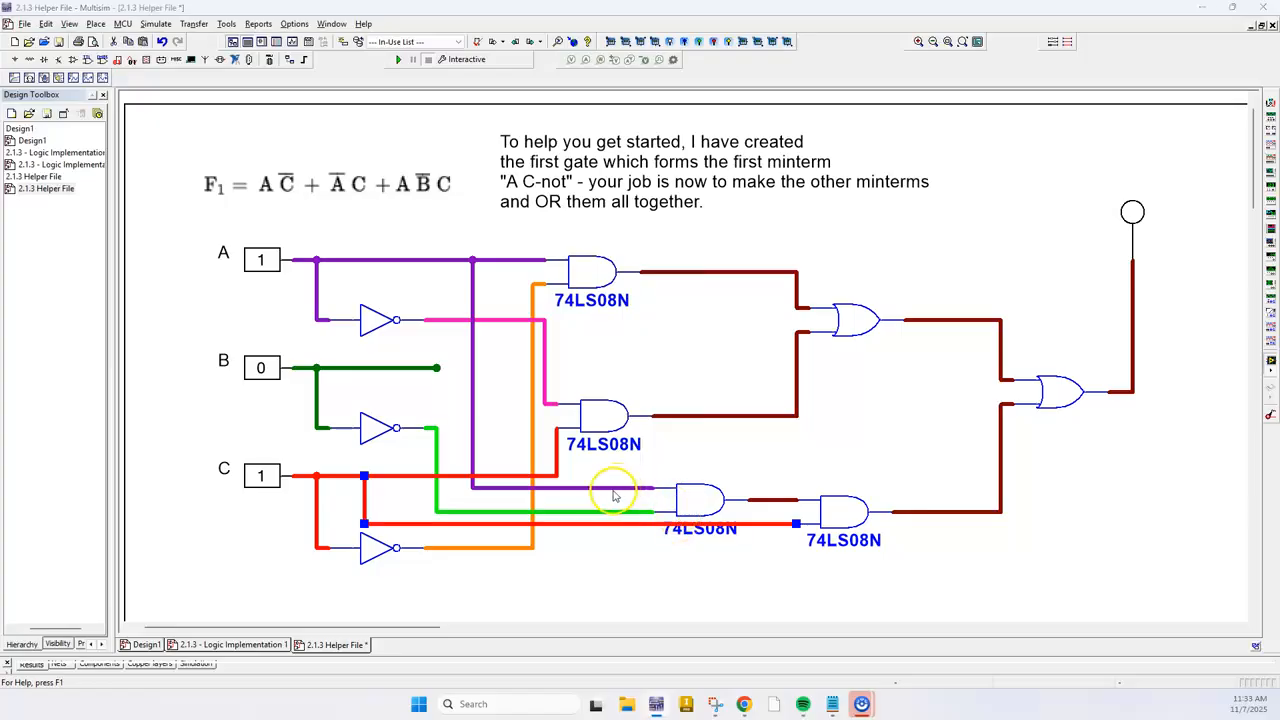
pyautogui.hotkey('alt', 'Tab')
pyautogui.hotkey('alt', 'Tab')
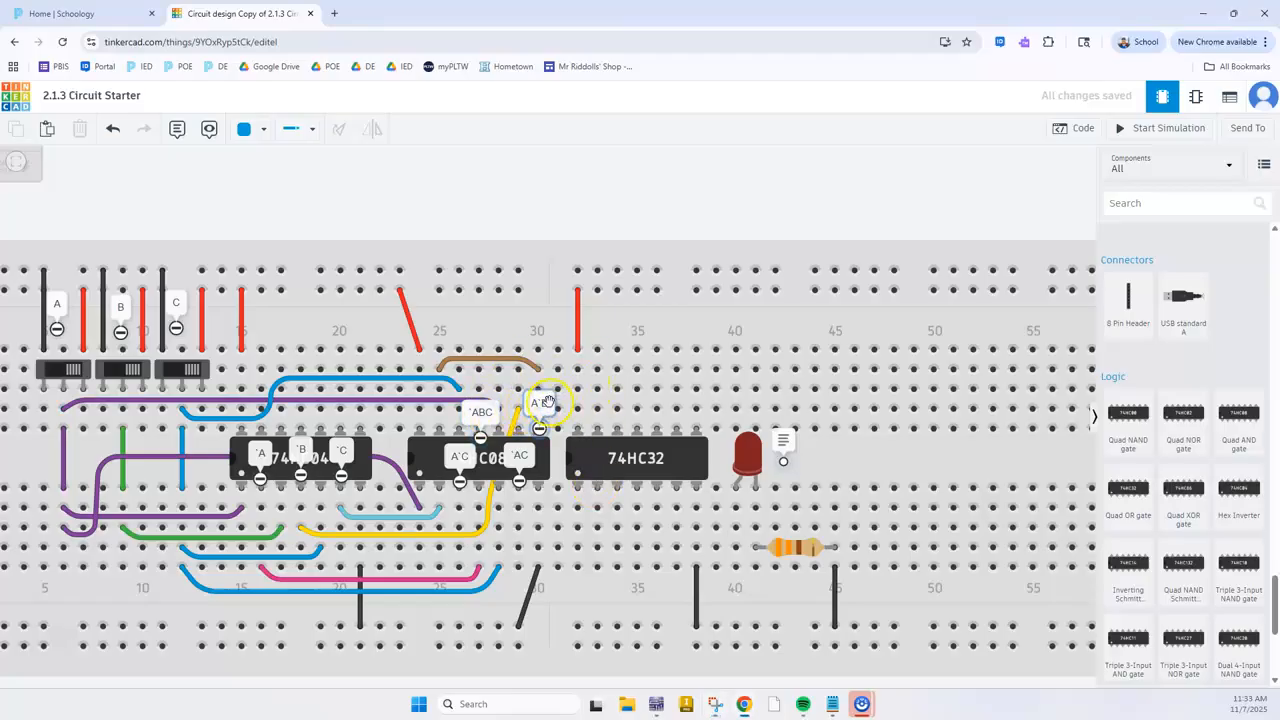
# Correct the 74HC08's fourth-gate output note to read A`BC and collapse the output notes on the 74HC08
pyautogui.click(481, 412)
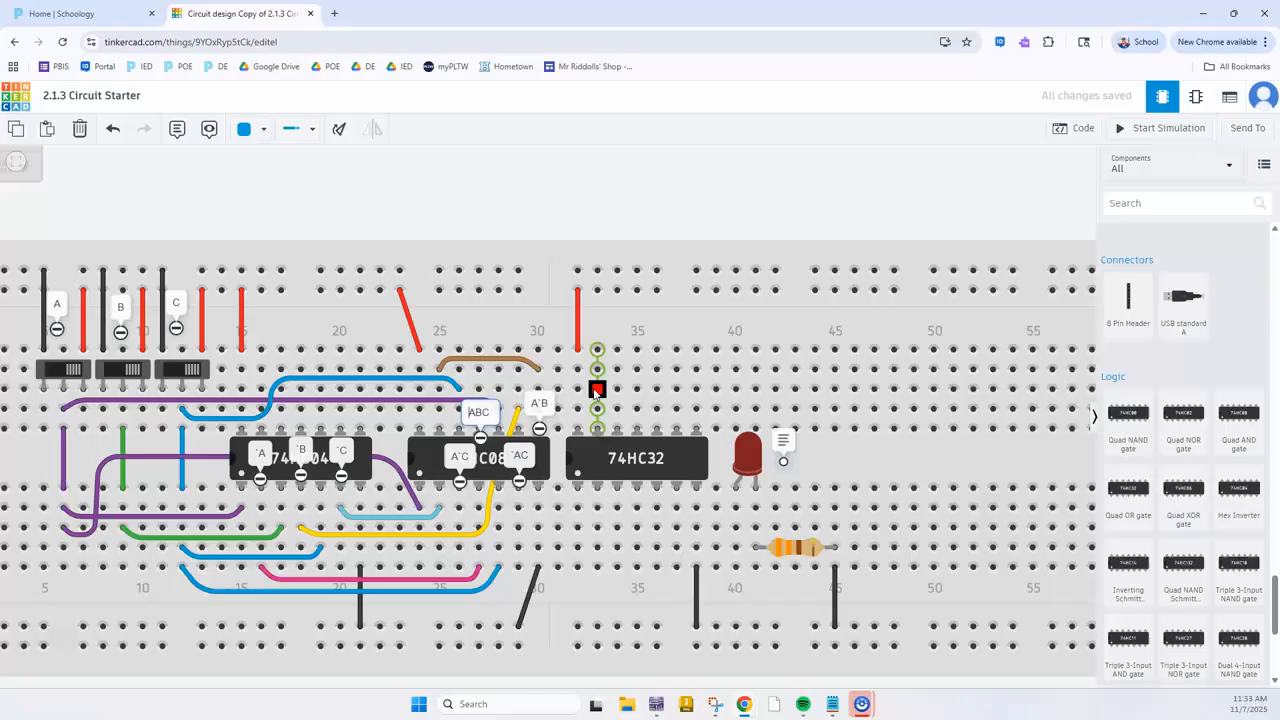
pyautogui.click(572, 180)
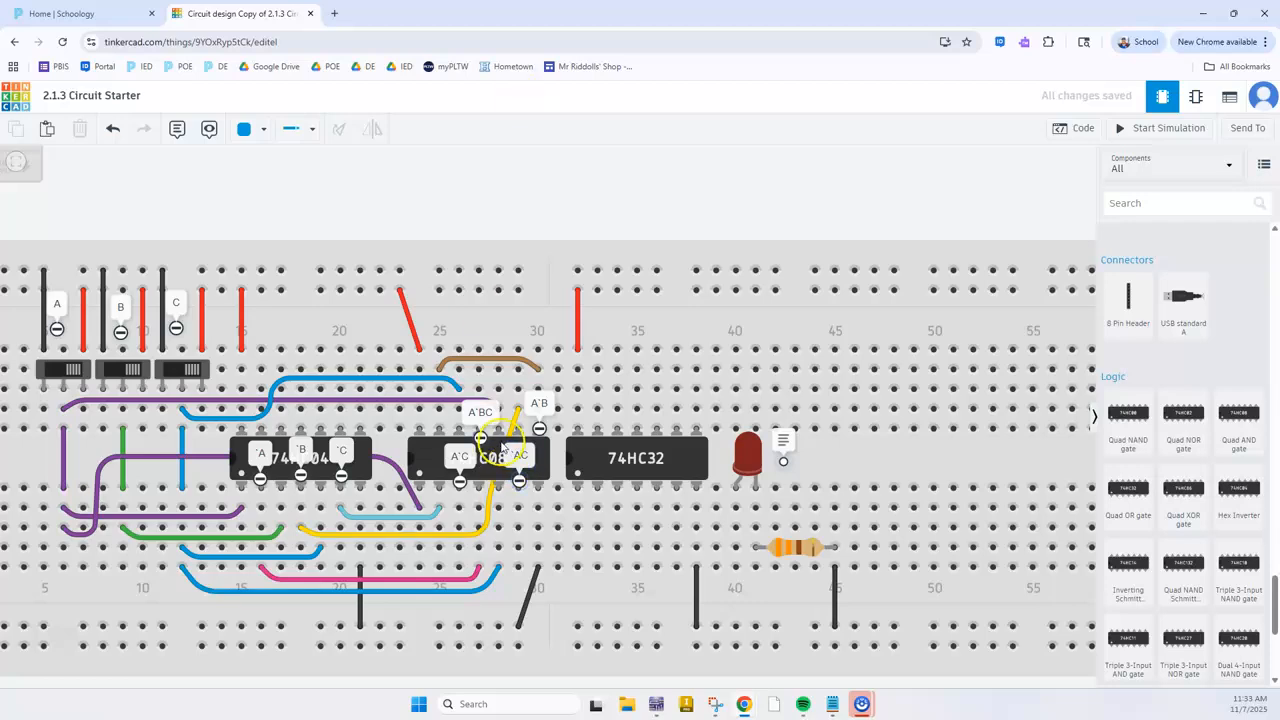
pyautogui.scroll(-3, 502, 447)
pyautogui.scroll(-2, 526, 486)
pyautogui.scroll(3, 497, 554)
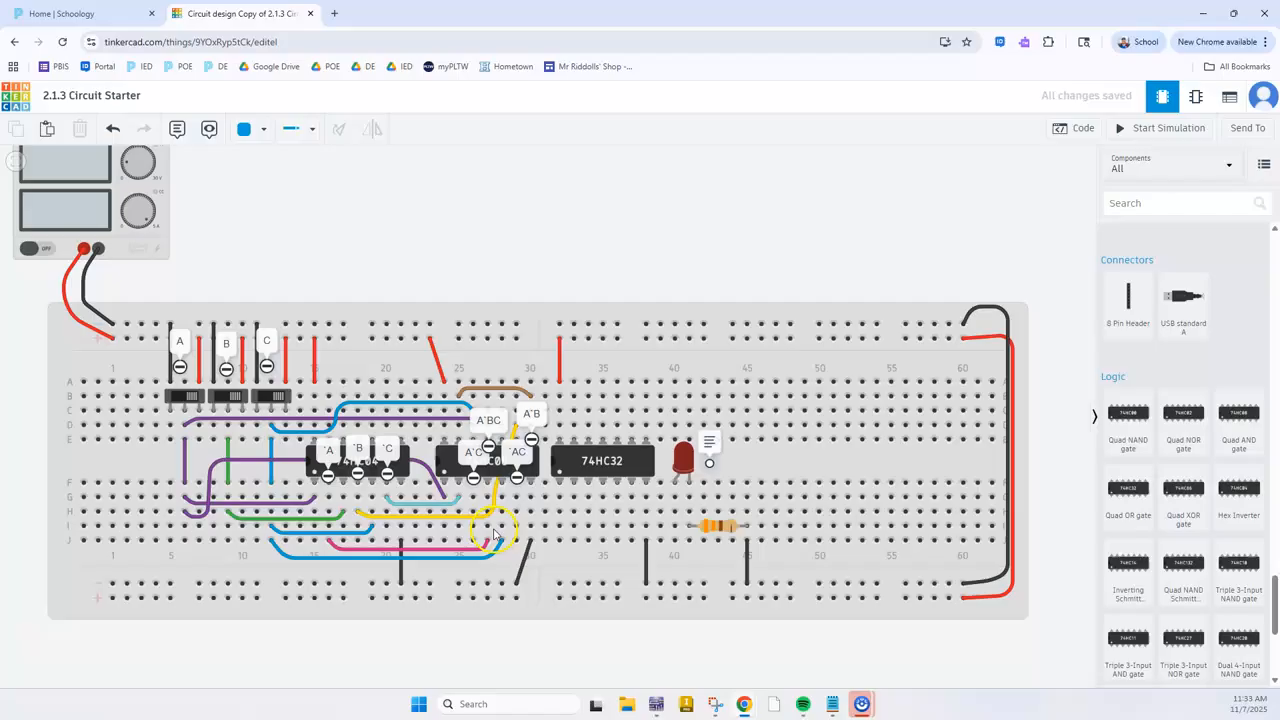
pyautogui.scroll(1, 494, 535)
pyautogui.click(473, 470)
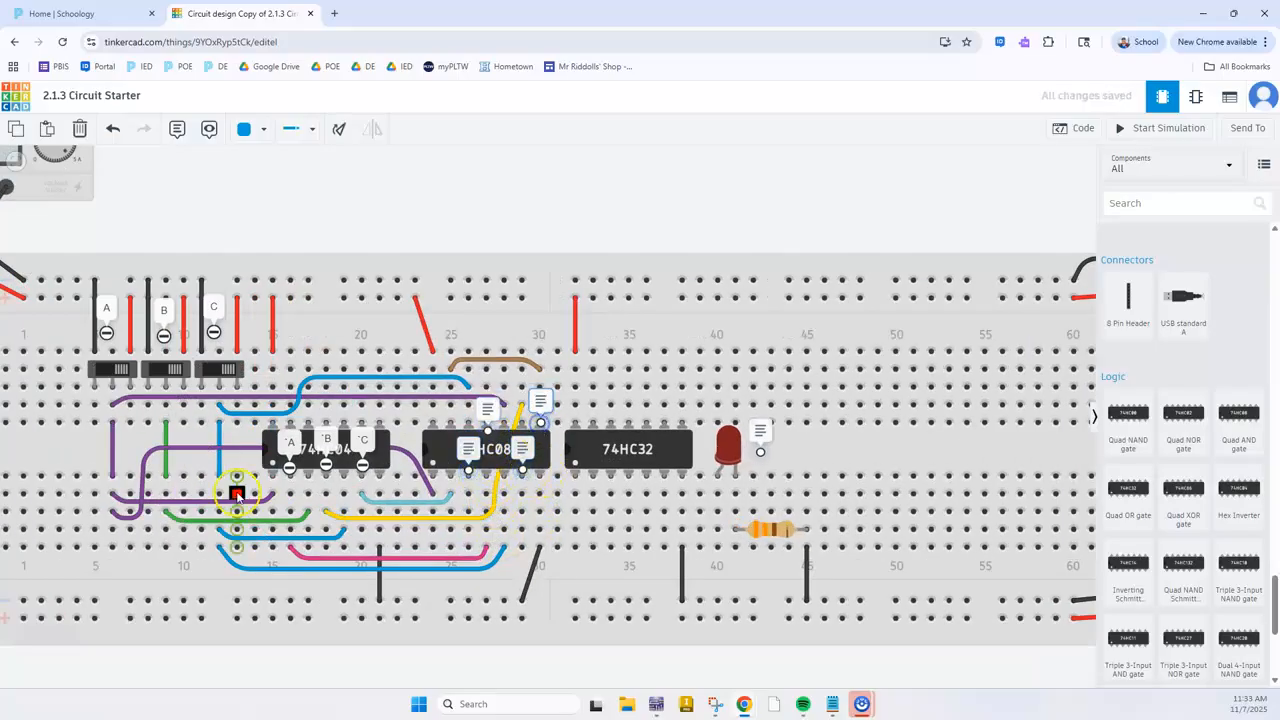
# Switch to Multisim and trace which AND-gate outputs and signals feed the first OR gate
pyautogui.moveTo(589, 716)
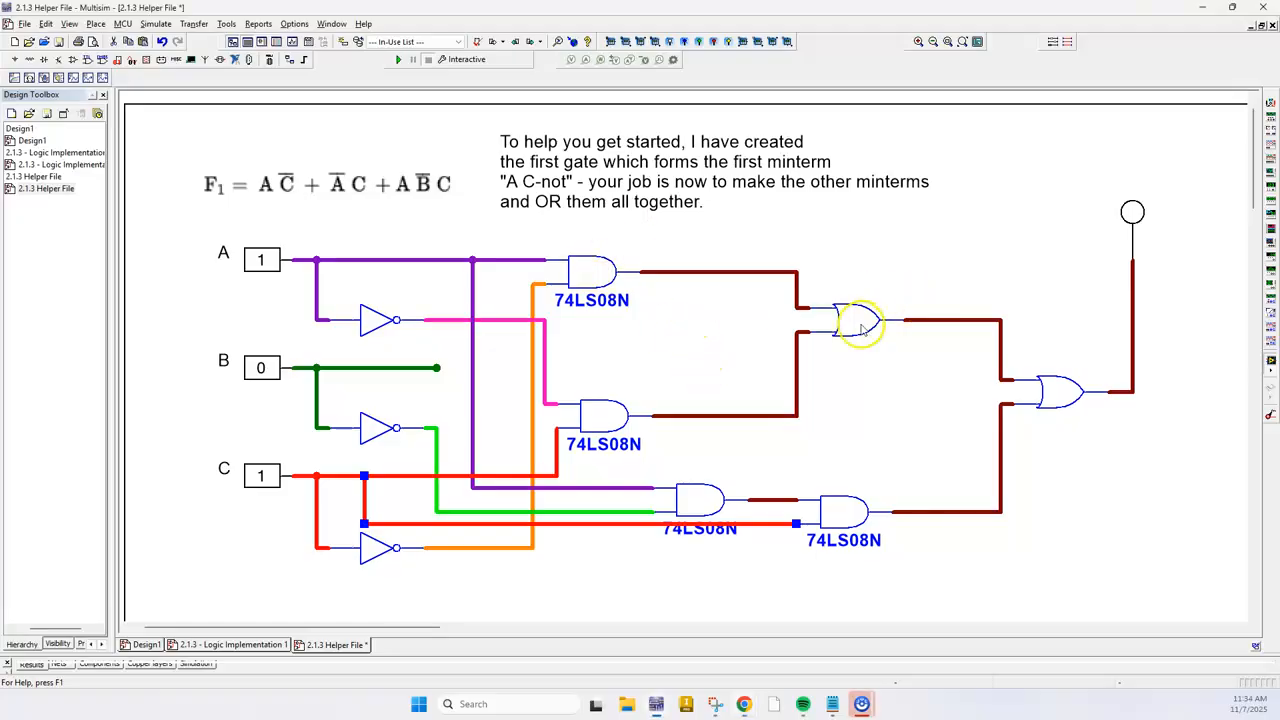
pyautogui.click(860, 335)
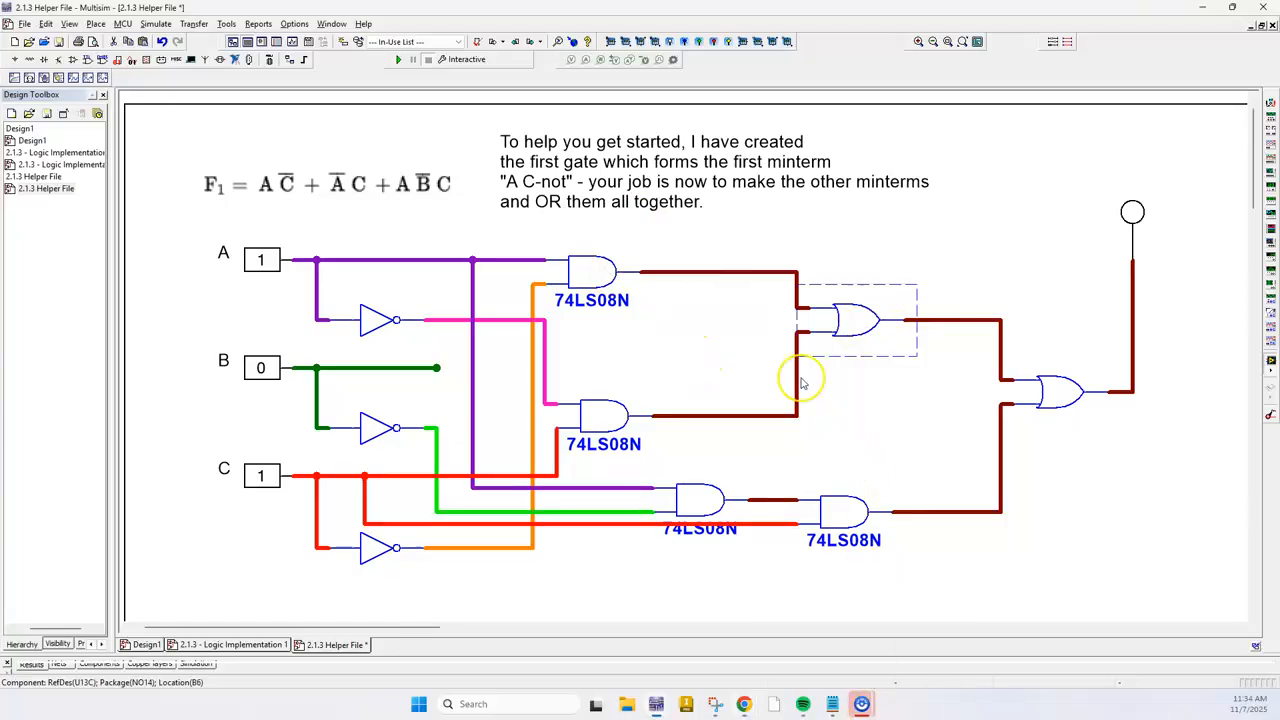
pyautogui.click(678, 271)
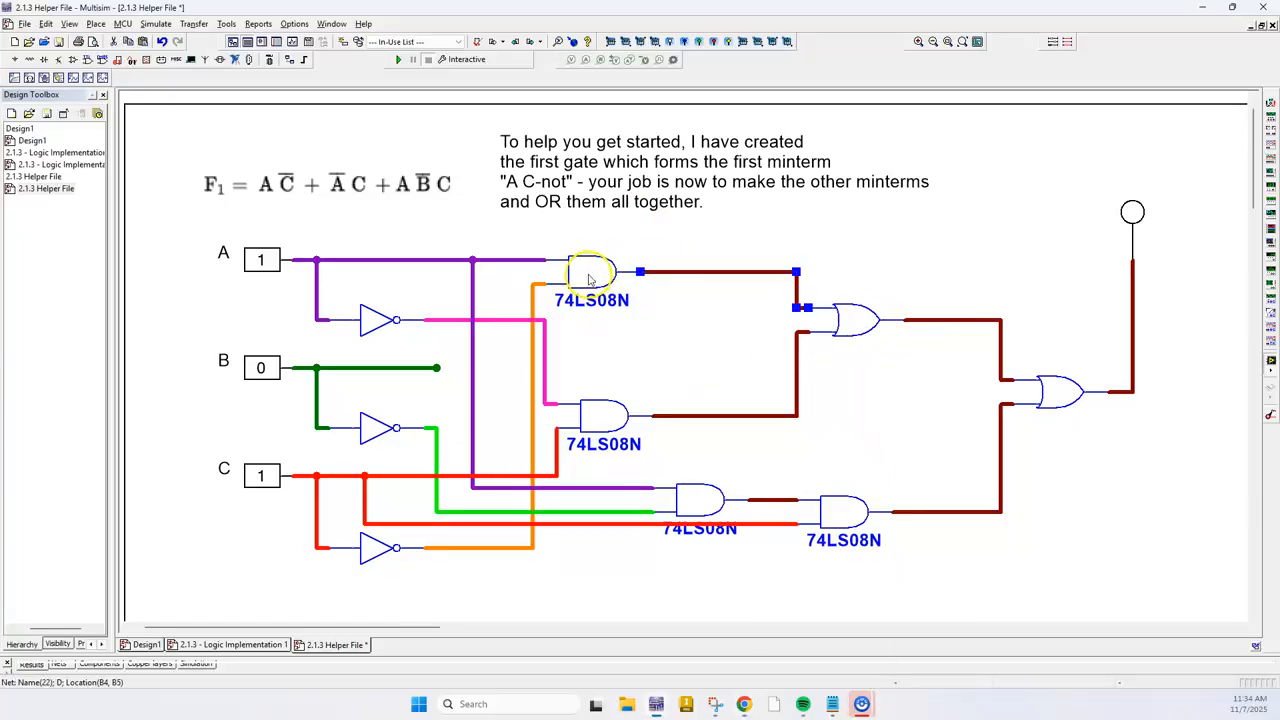
pyautogui.click(534, 384)
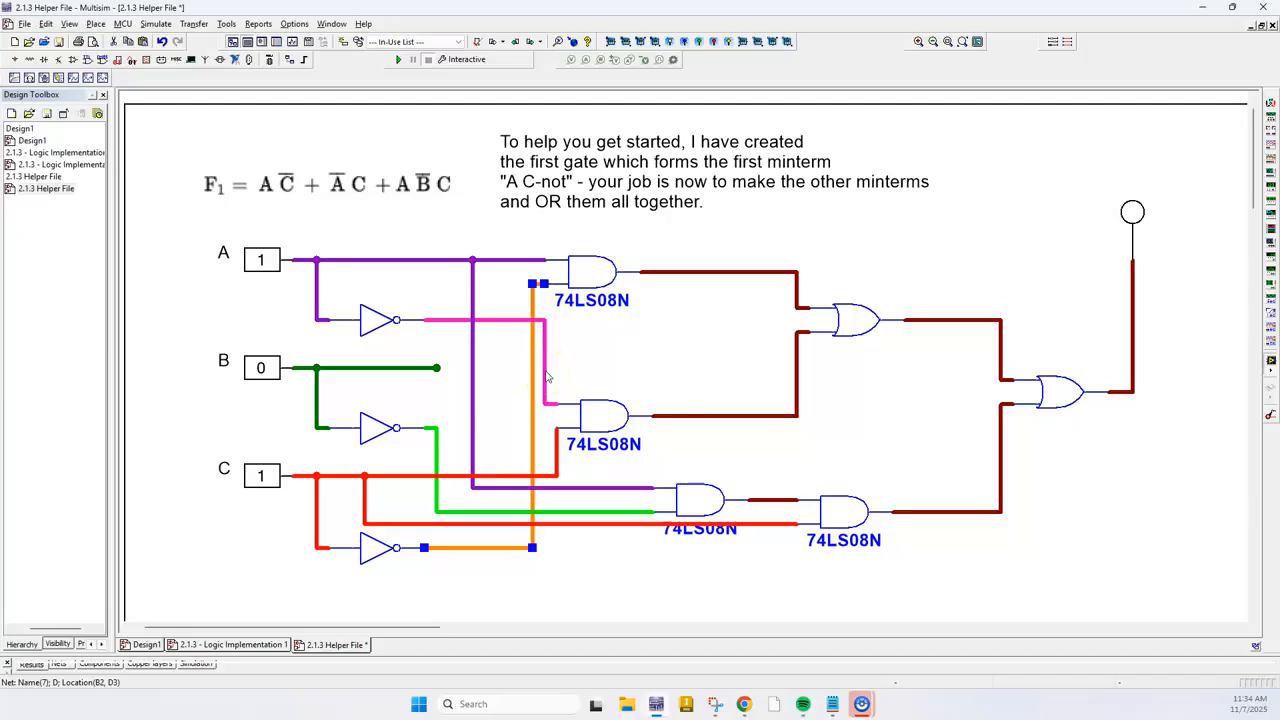
pyautogui.doubleClick(546, 377)
pyautogui.click(620, 532)
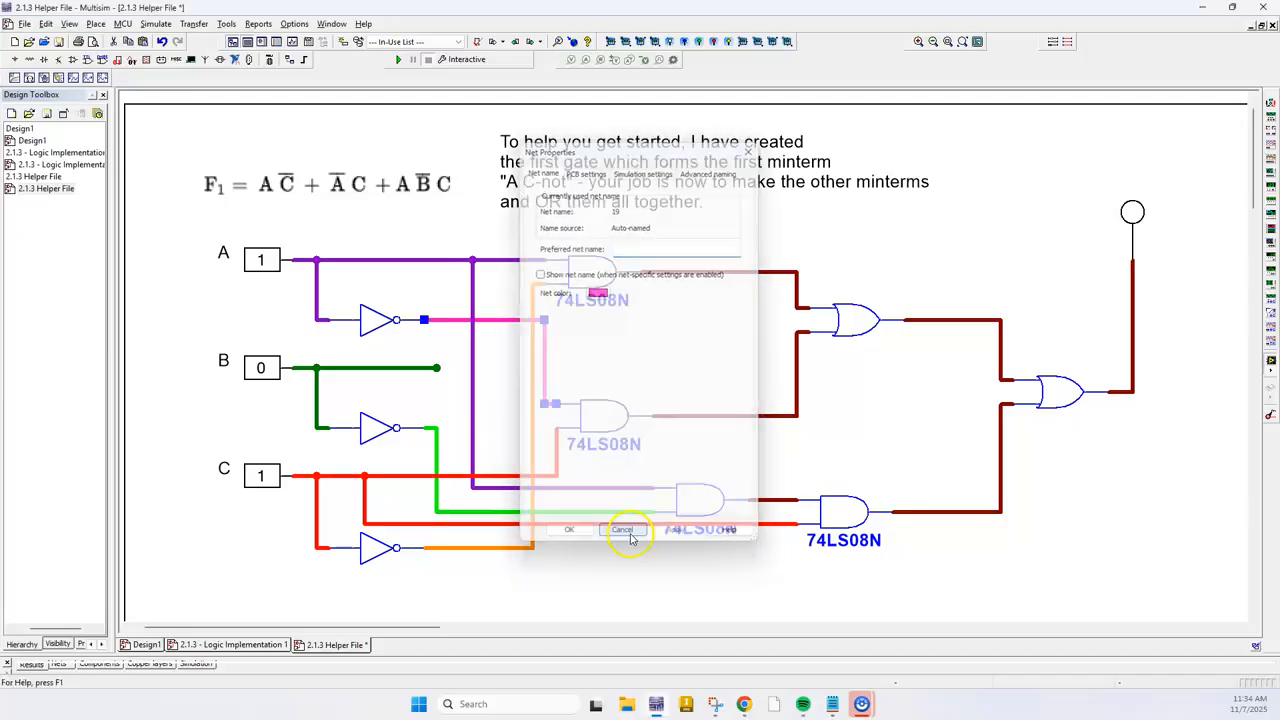
pyautogui.hotkey('alt', 'Tab')
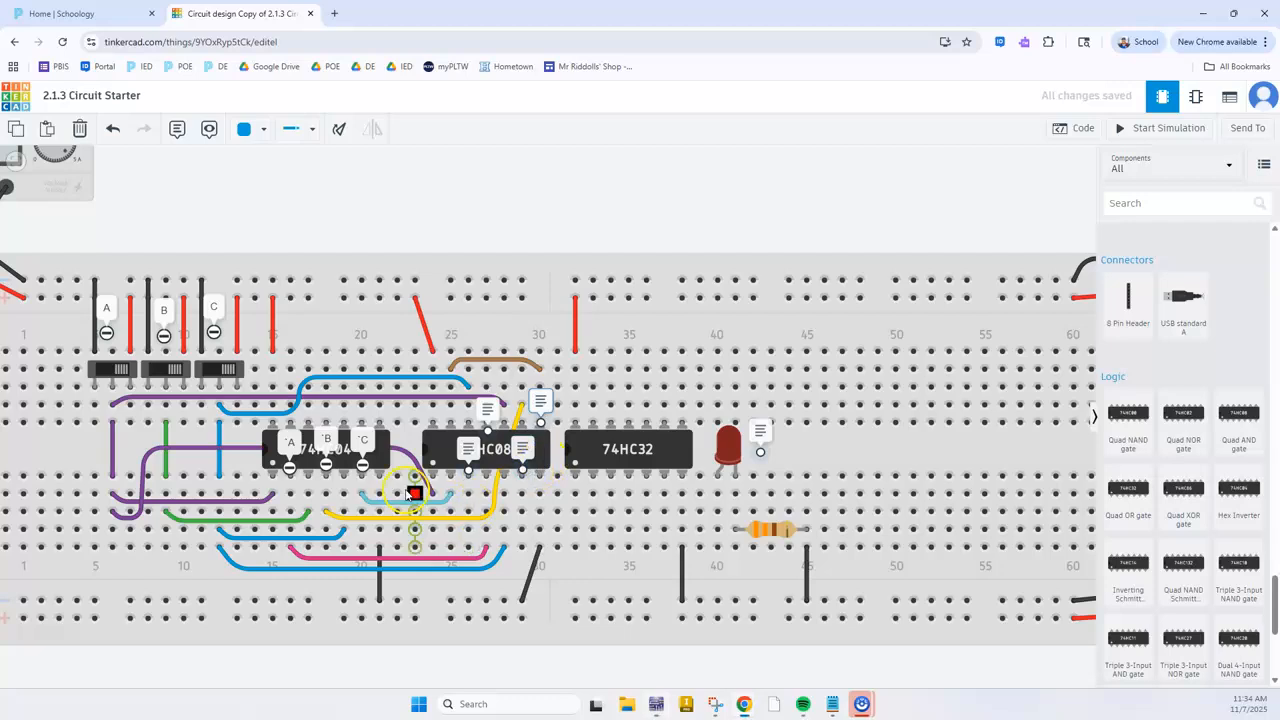
# Expand the A`C and `AC notes and wire the 74HC32's first-gate input at G32 to the A`C output at G26
pyautogui.click(467, 451)
pyautogui.click(515, 449)
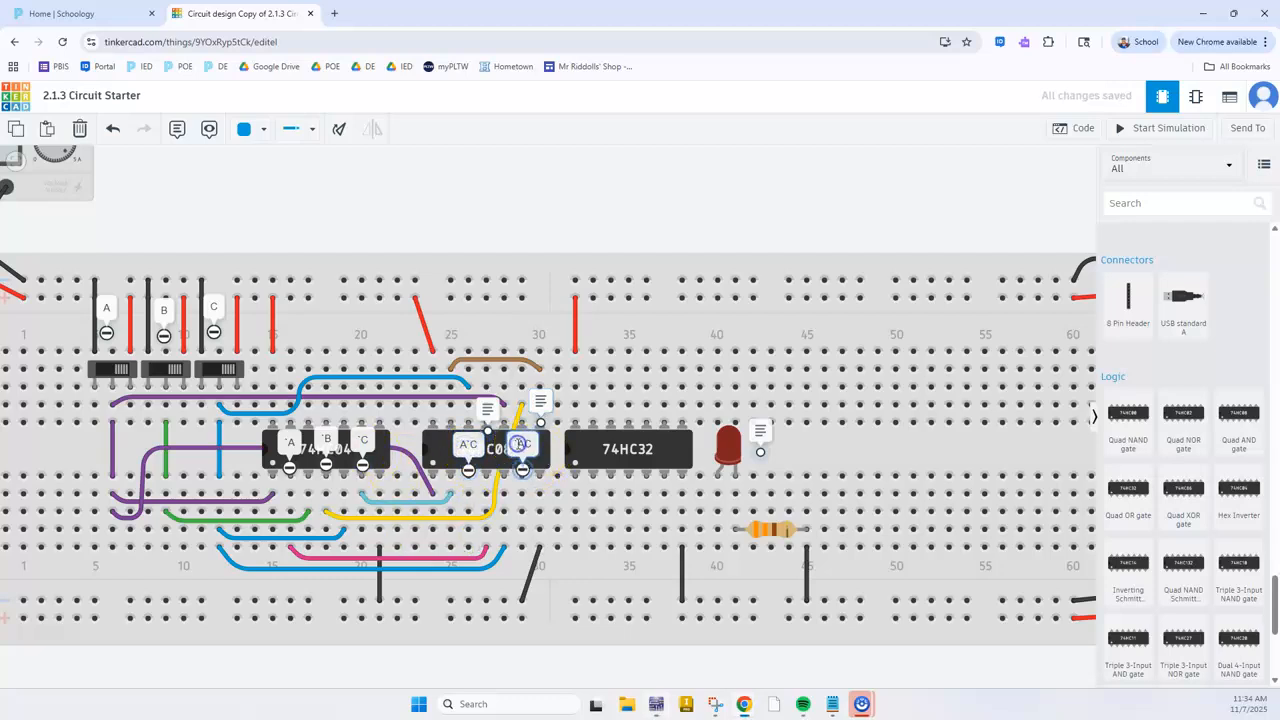
pyautogui.click(576, 497)
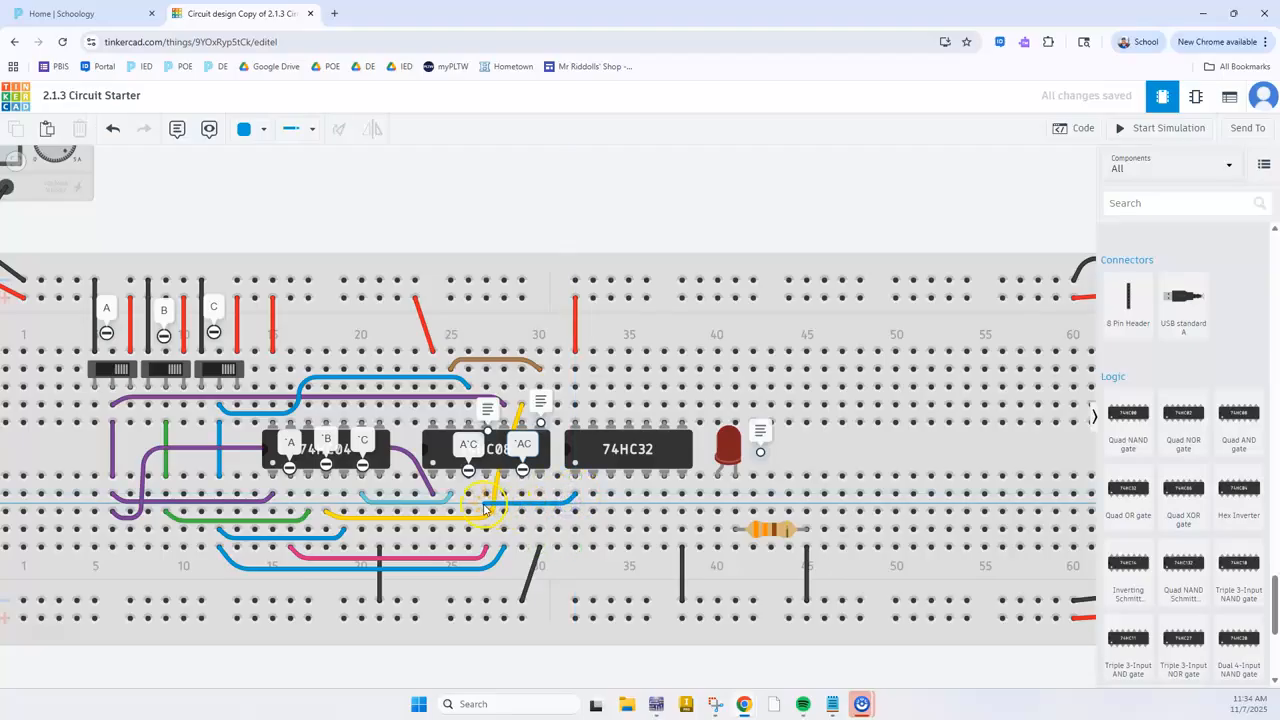
pyautogui.click(467, 496)
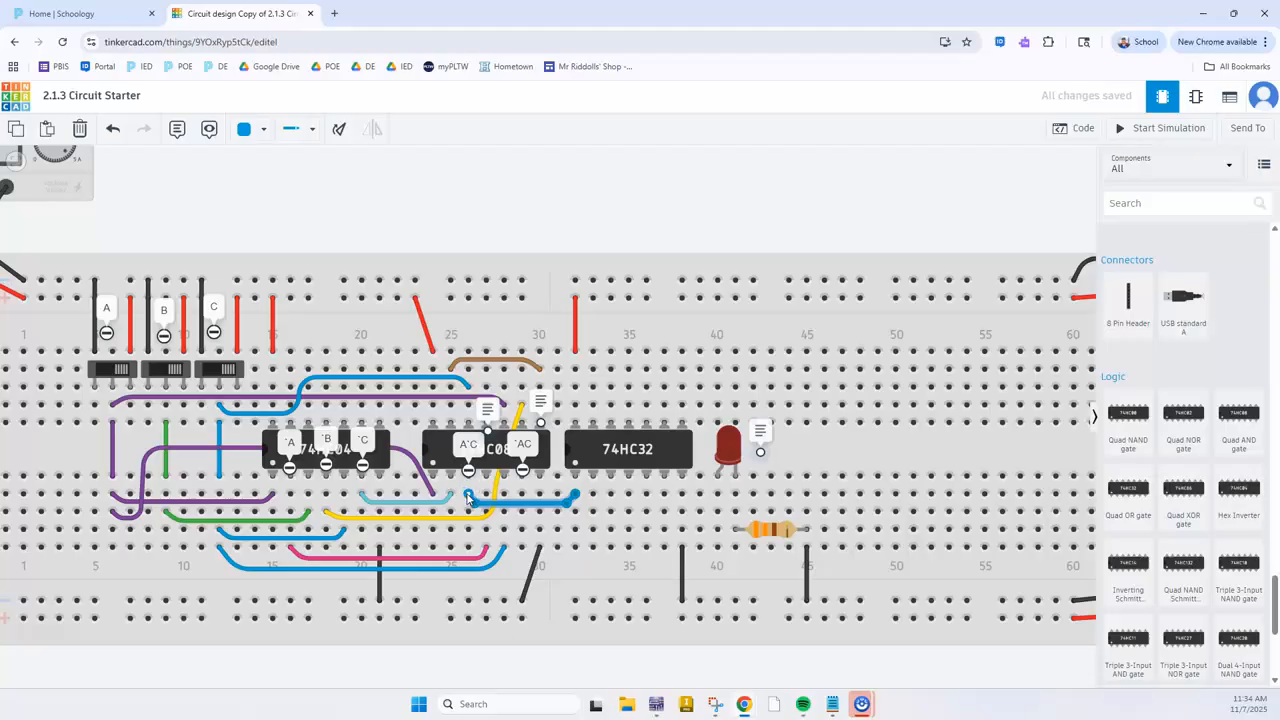
pyautogui.click(593, 494)
pyautogui.click(575, 511)
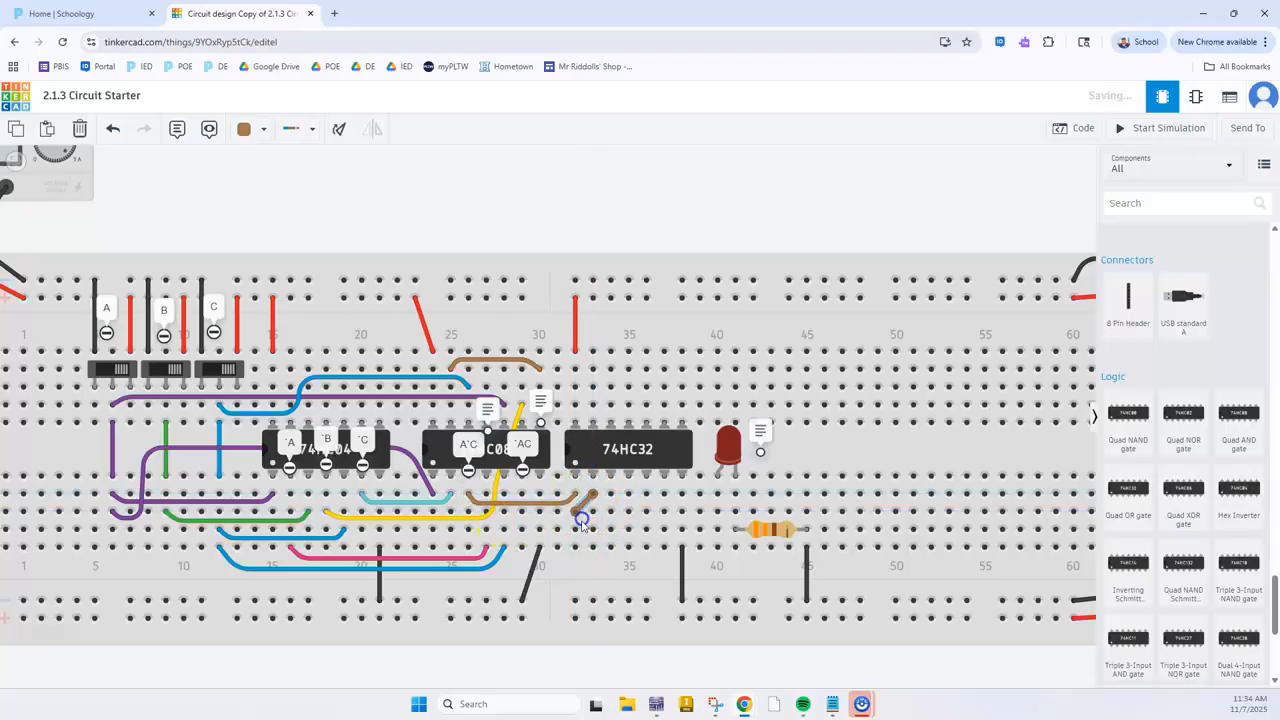
pyautogui.hotkey('ctrl', 'z')
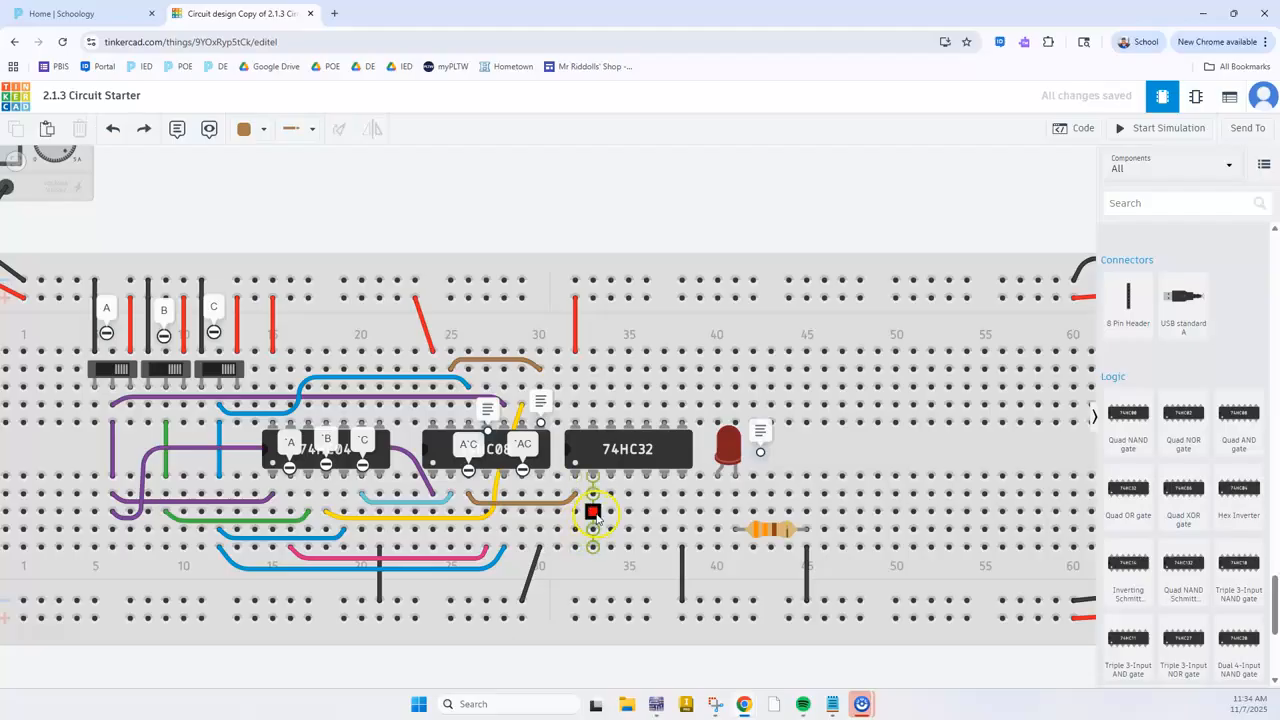
# Wire the 74HC32's other first-gate input at H33 to the 74HC08's `AC output at H29
pyautogui.click(522, 513)
pyautogui.click(633, 203)
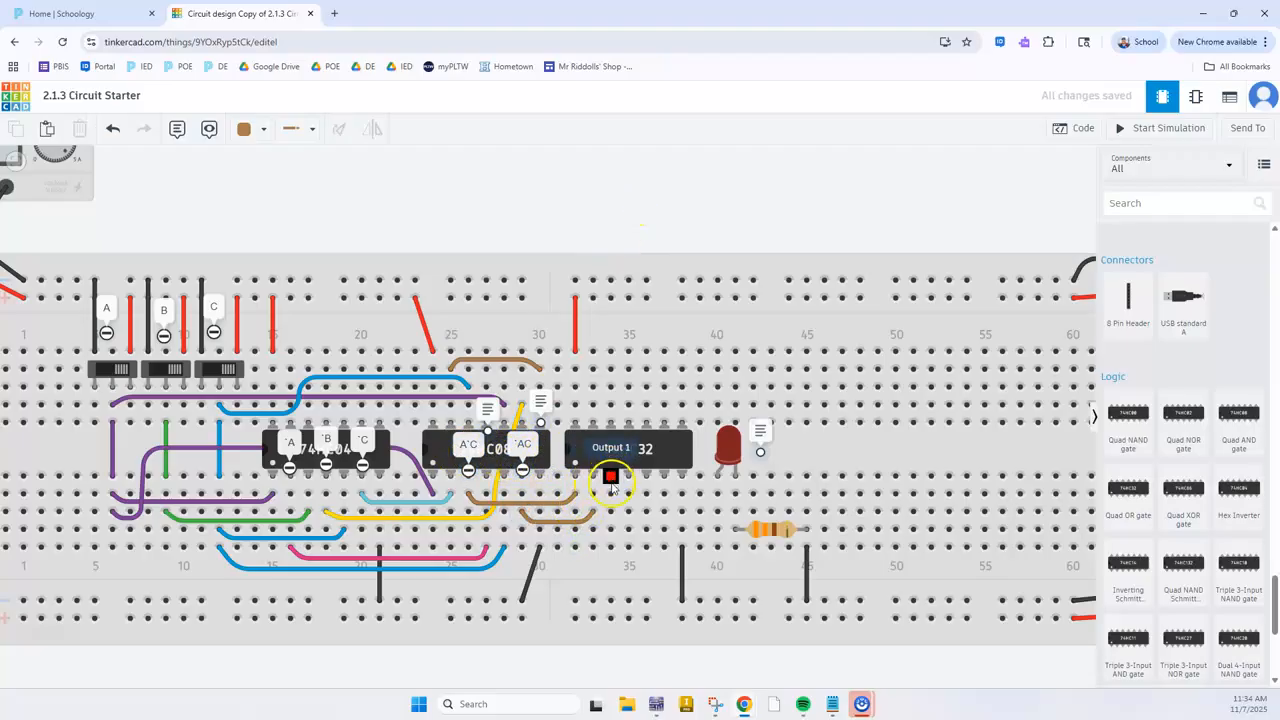
# Check the final OR gate in Multisim and wire the 74HC32's first-gate output at G34 to its second-gate input at G35
pyautogui.hotkey('alt', 'Tab')
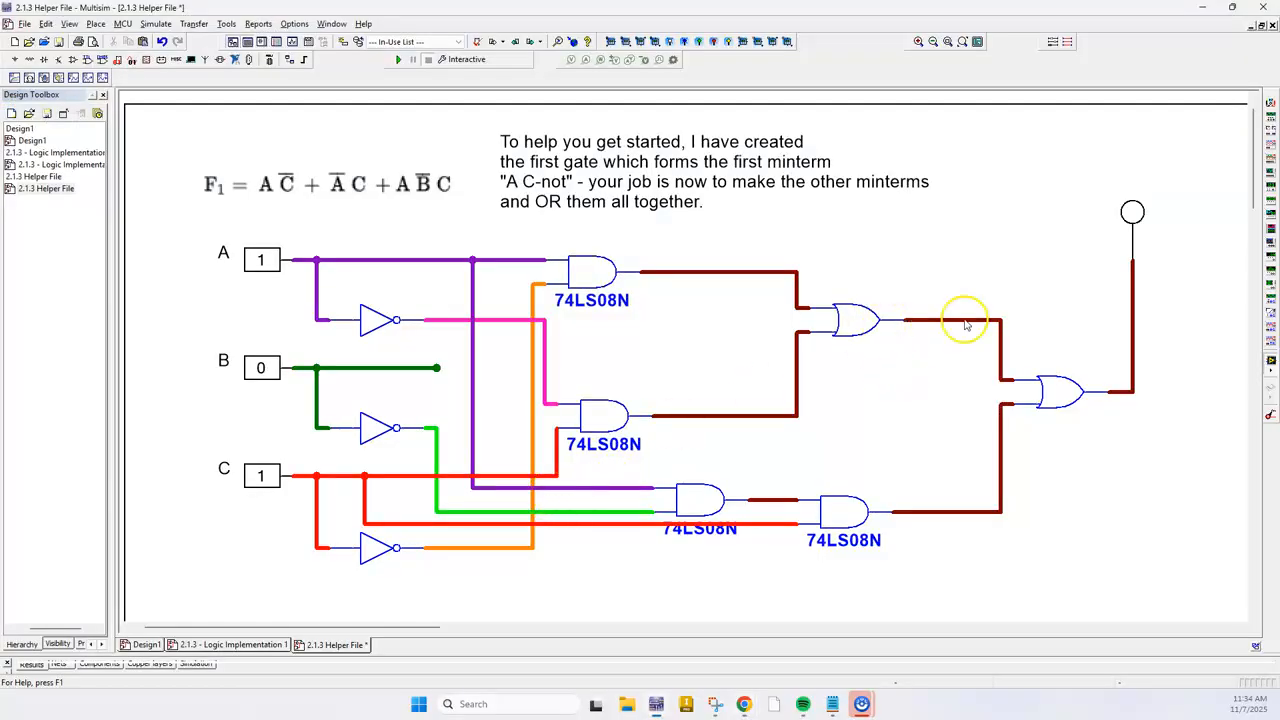
pyautogui.click(1066, 388)
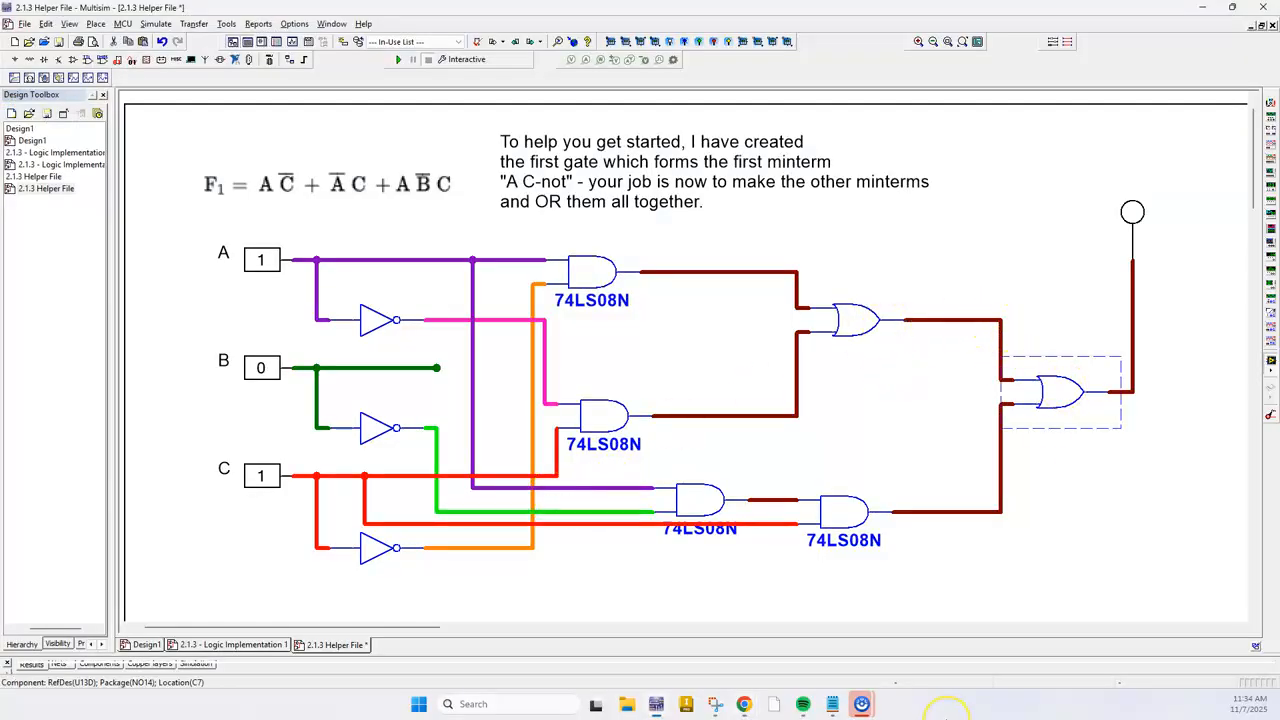
pyautogui.hotkey('alt', 'Tab')
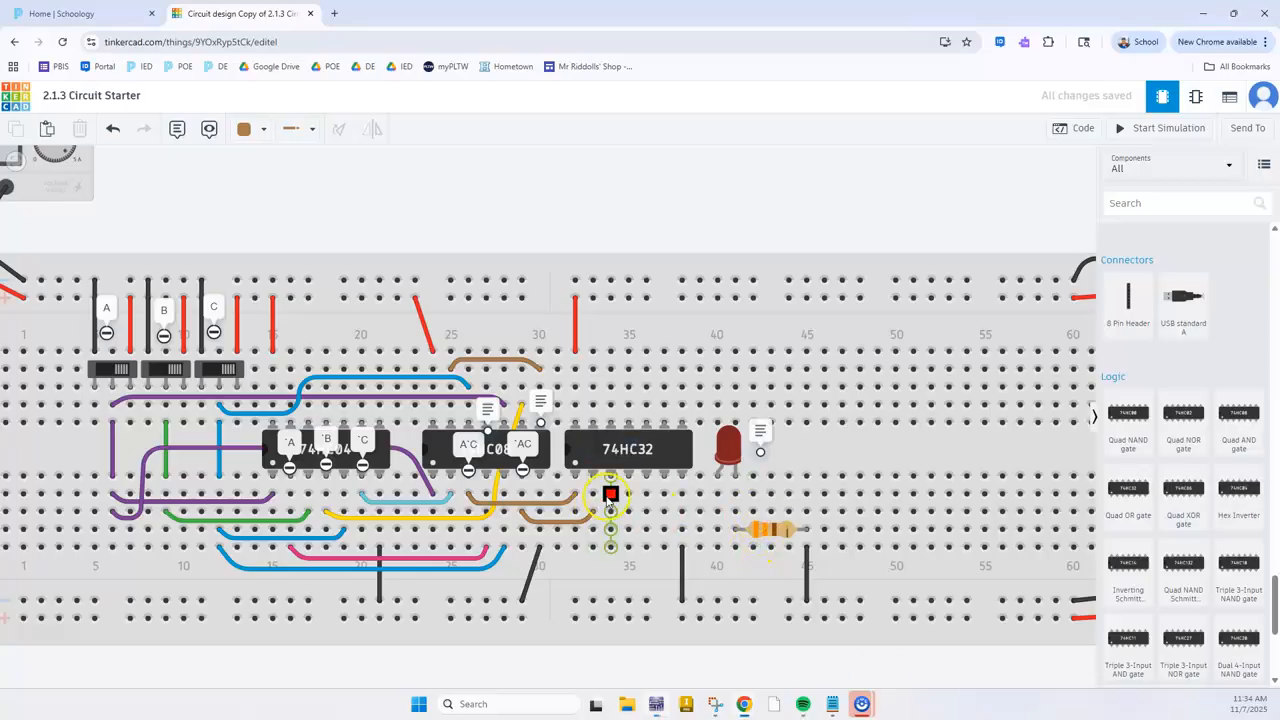
pyautogui.click(628, 492)
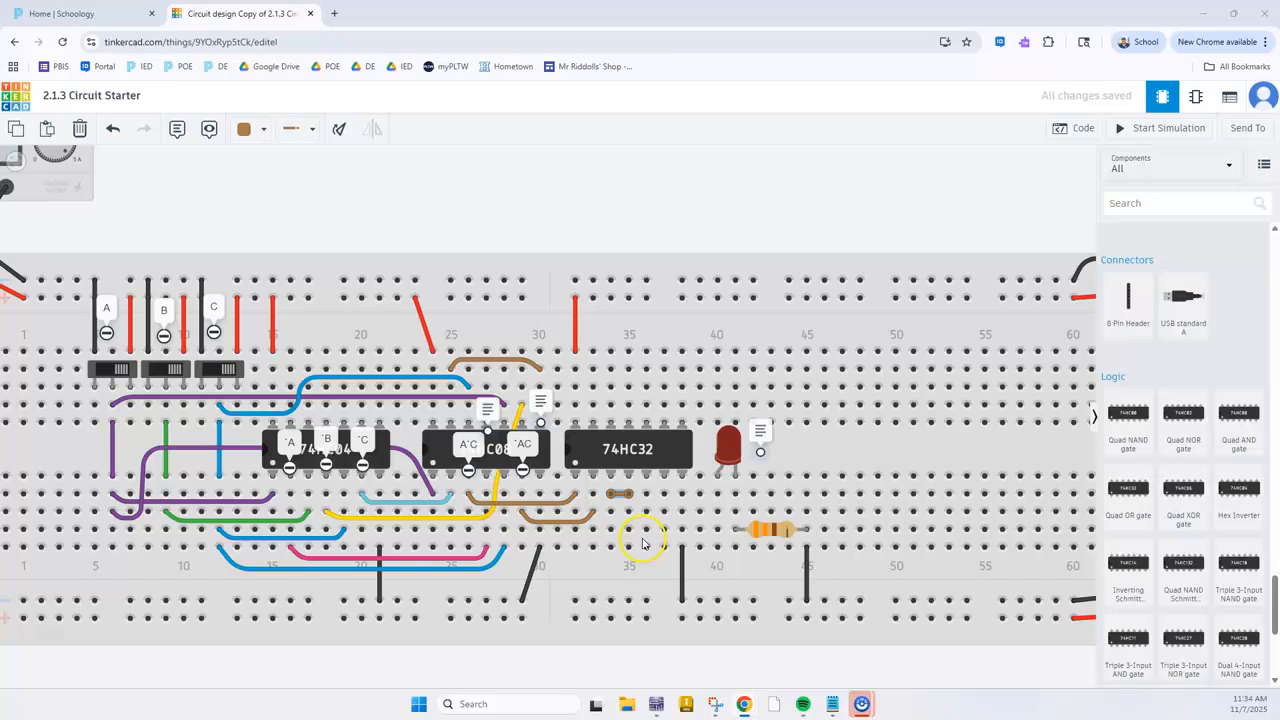
# Check the second OR gate's input and output pins on the 74LS32 pinout in Snipping Tool
pyautogui.hotkey('alt', 'Tab')
pyautogui.scroll(-2, 596, 462)
pyautogui.scroll(2, 592, 465)
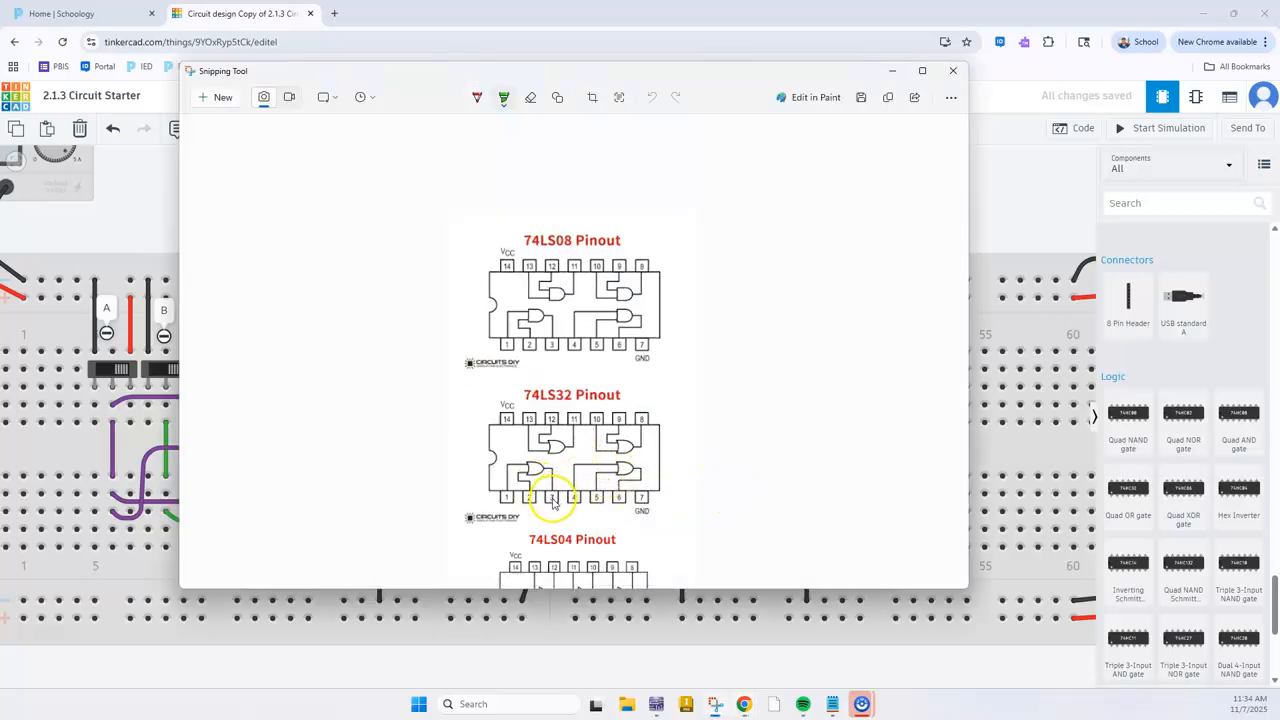
pyautogui.hotkey('alt', 'Tab')
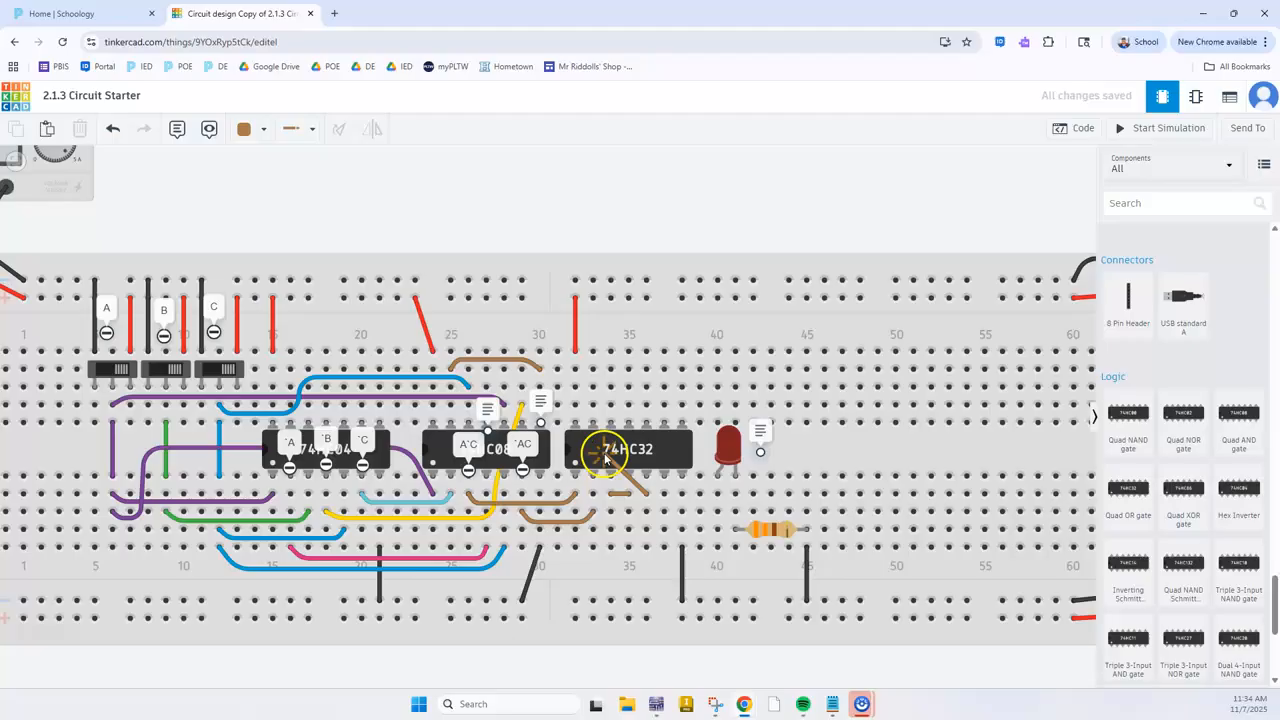
pyautogui.press('Escape')
# Expand the A`B and A`BC notes and check in Multisim which AND-gate output feeds the final OR gate
pyautogui.click(542, 402)
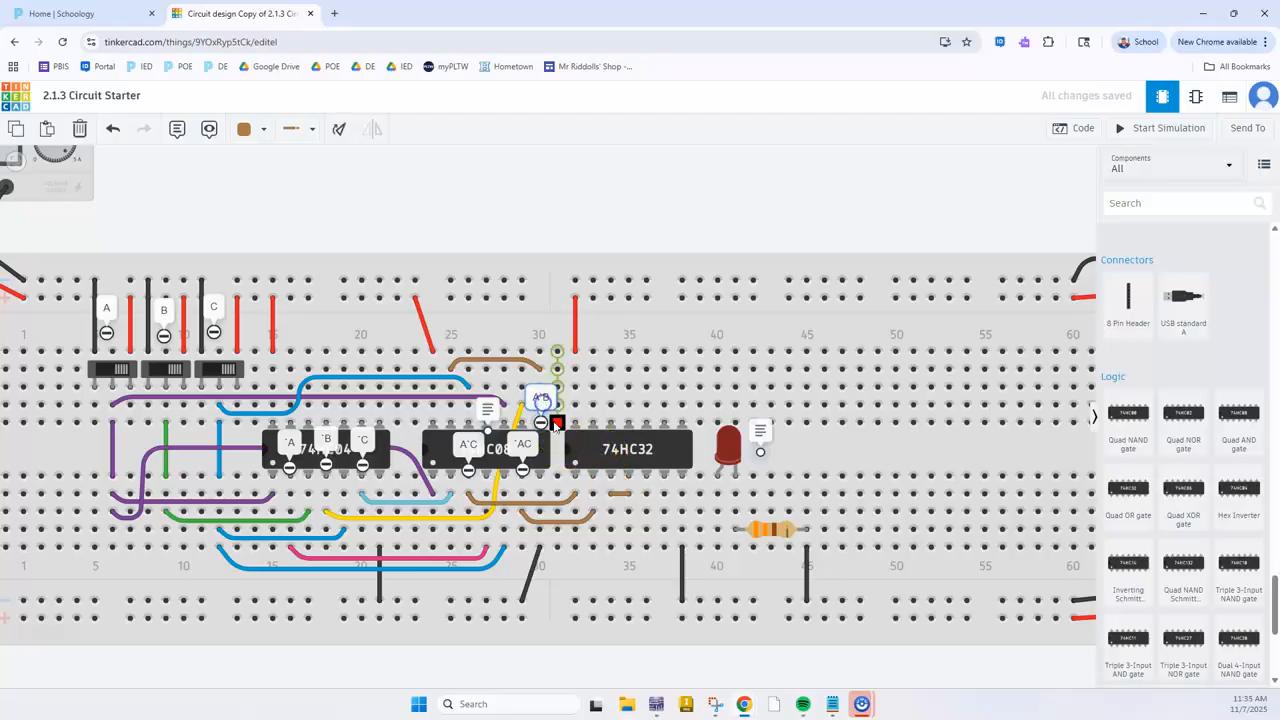
pyautogui.click(487, 411)
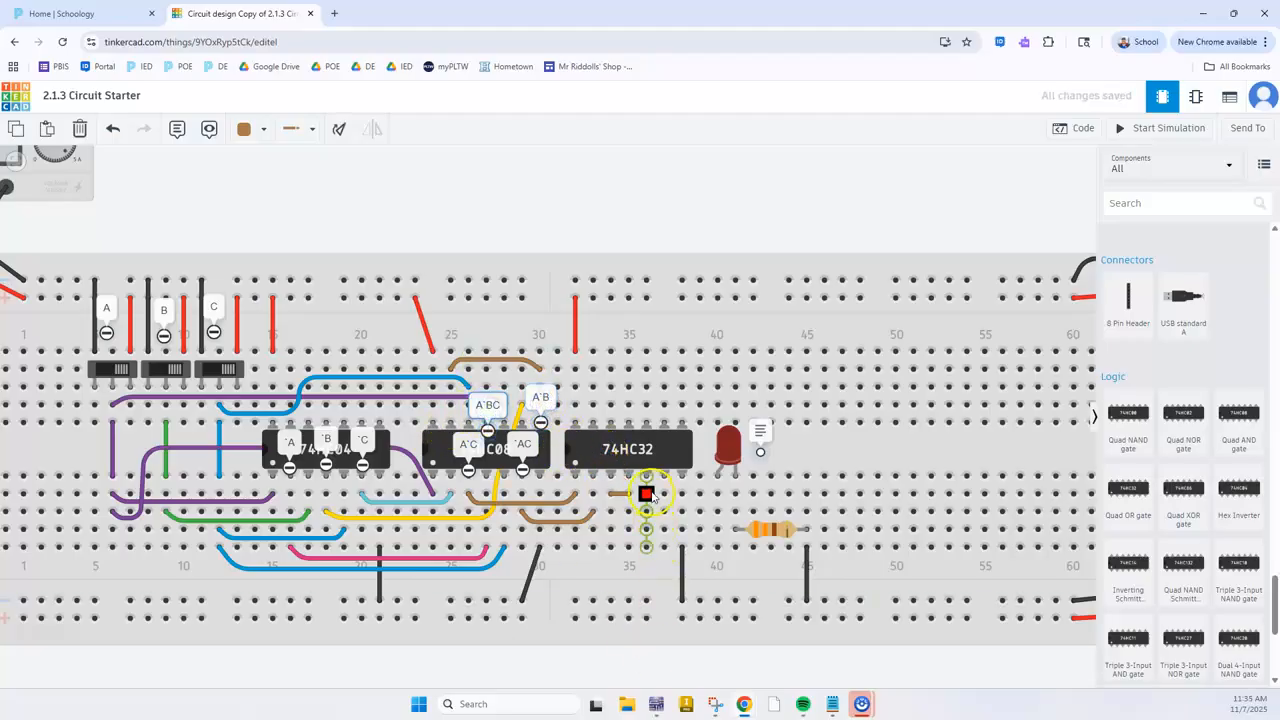
pyautogui.hotkey('alt', 'Tab')
pyautogui.hotkey('alt', 'Tab')
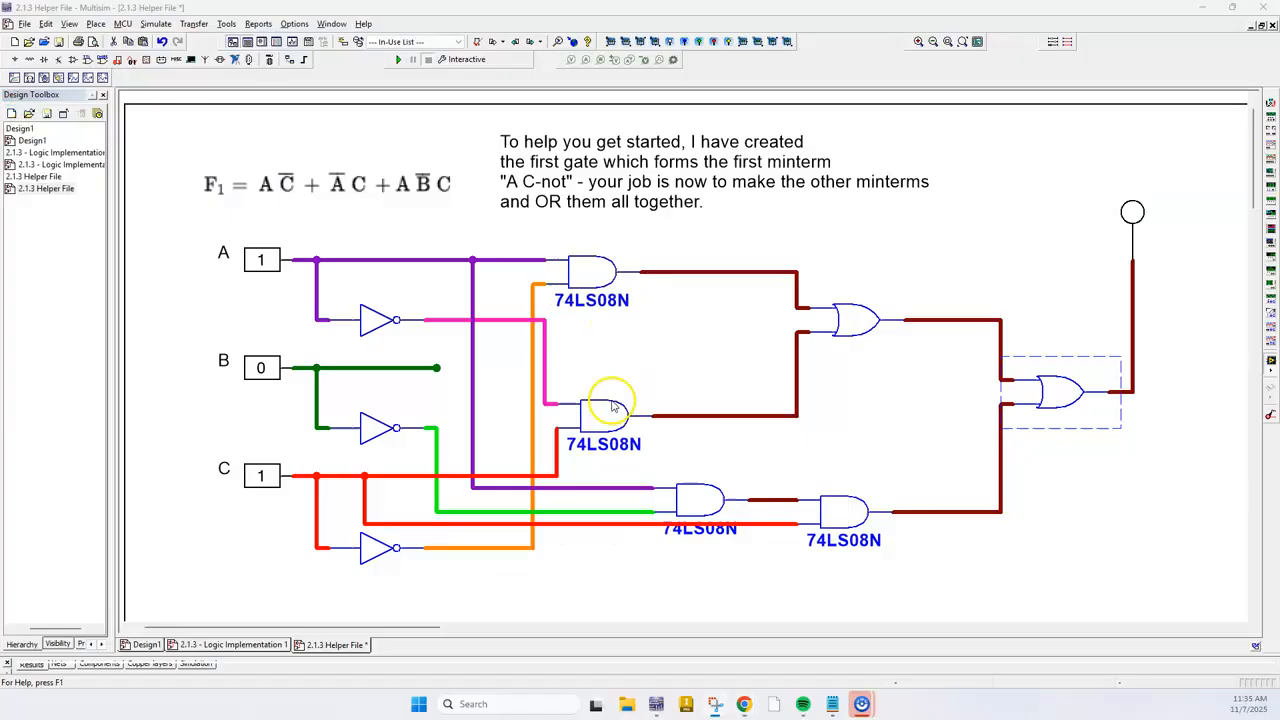
pyautogui.click(832, 525)
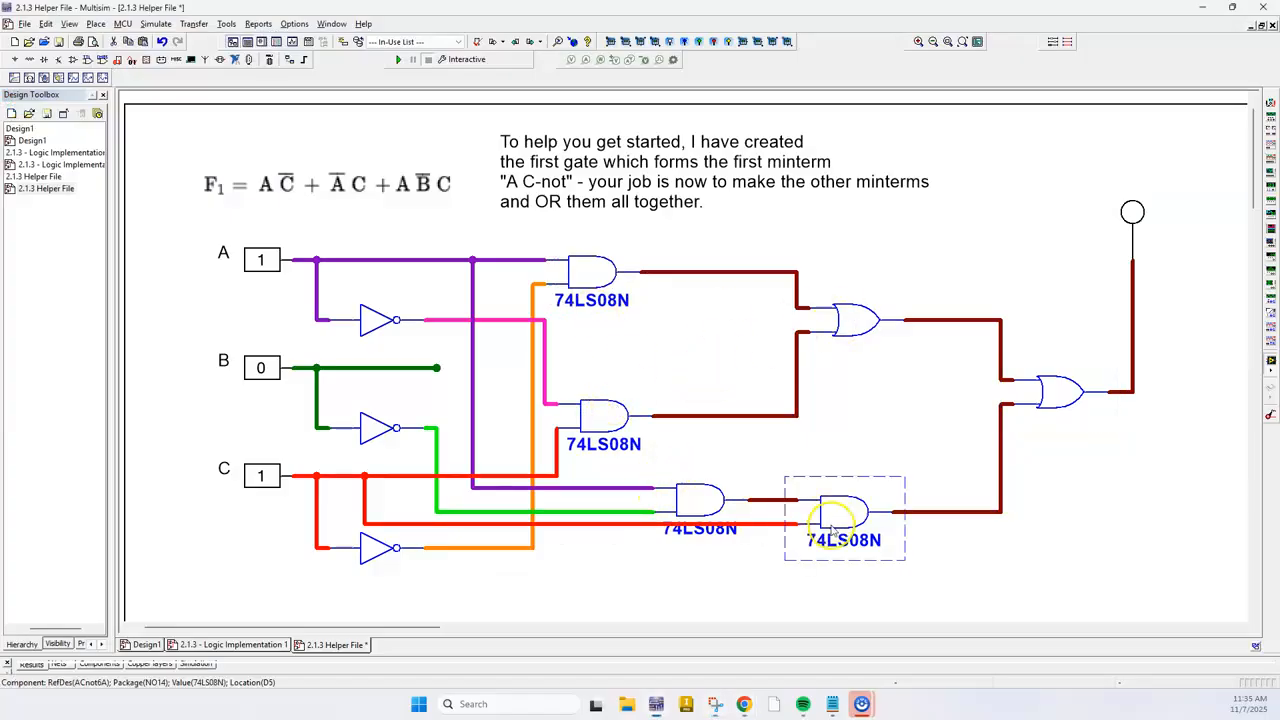
pyautogui.click(1060, 390)
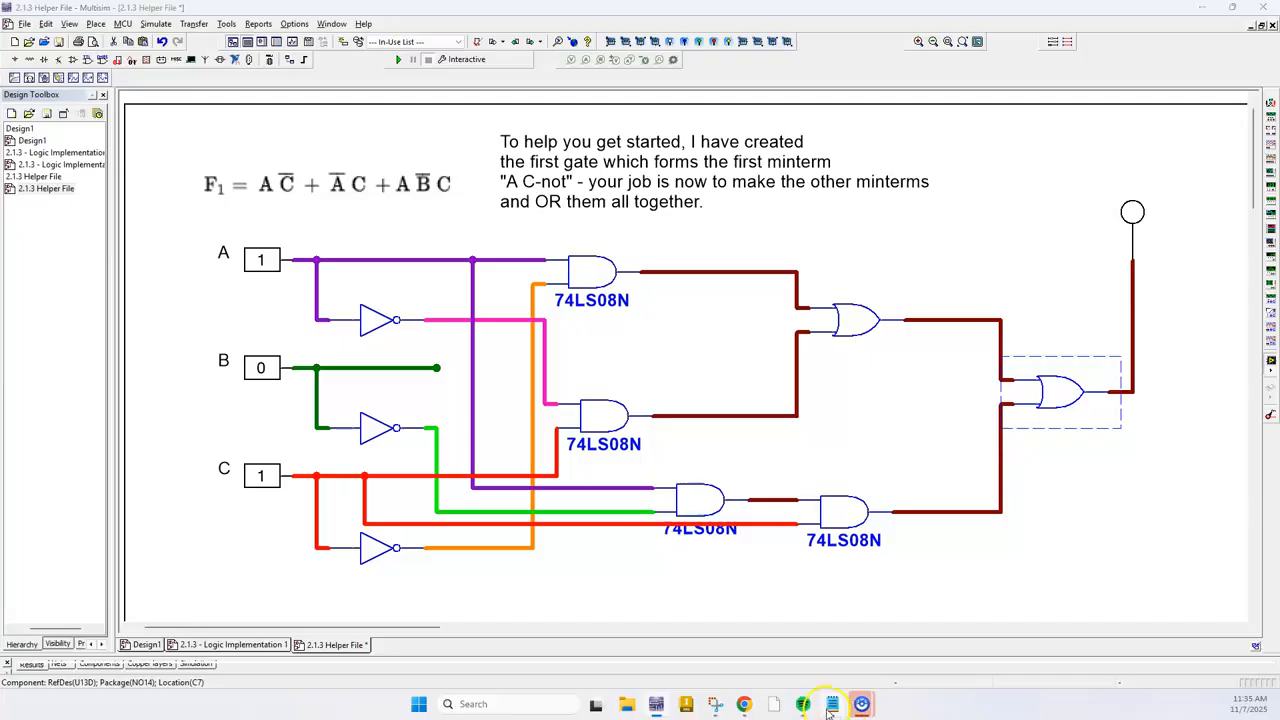
pyautogui.moveTo(832, 704)
pyautogui.hotkey('alt', 'Tab')
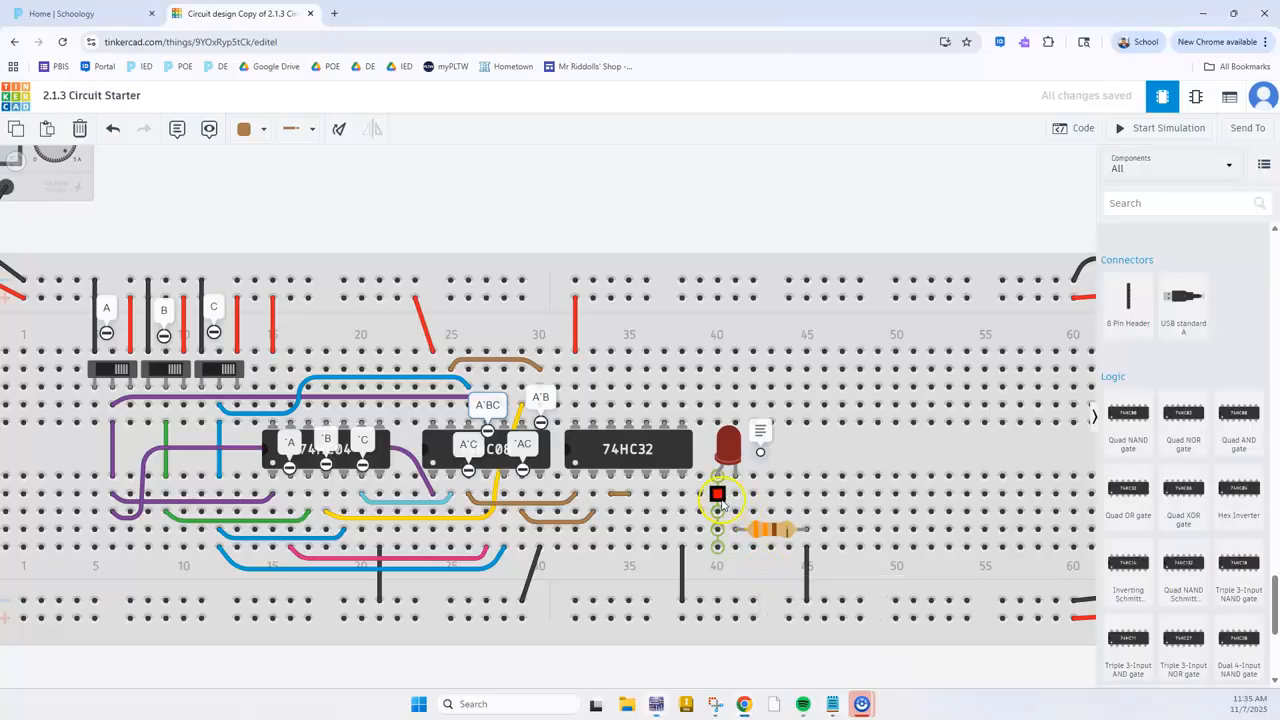
# Wire the 74HC32's second-gate input 2B at G36 to the 74HC08's A`BC output at C27, routing it up between the notes
pyautogui.click(646, 480)
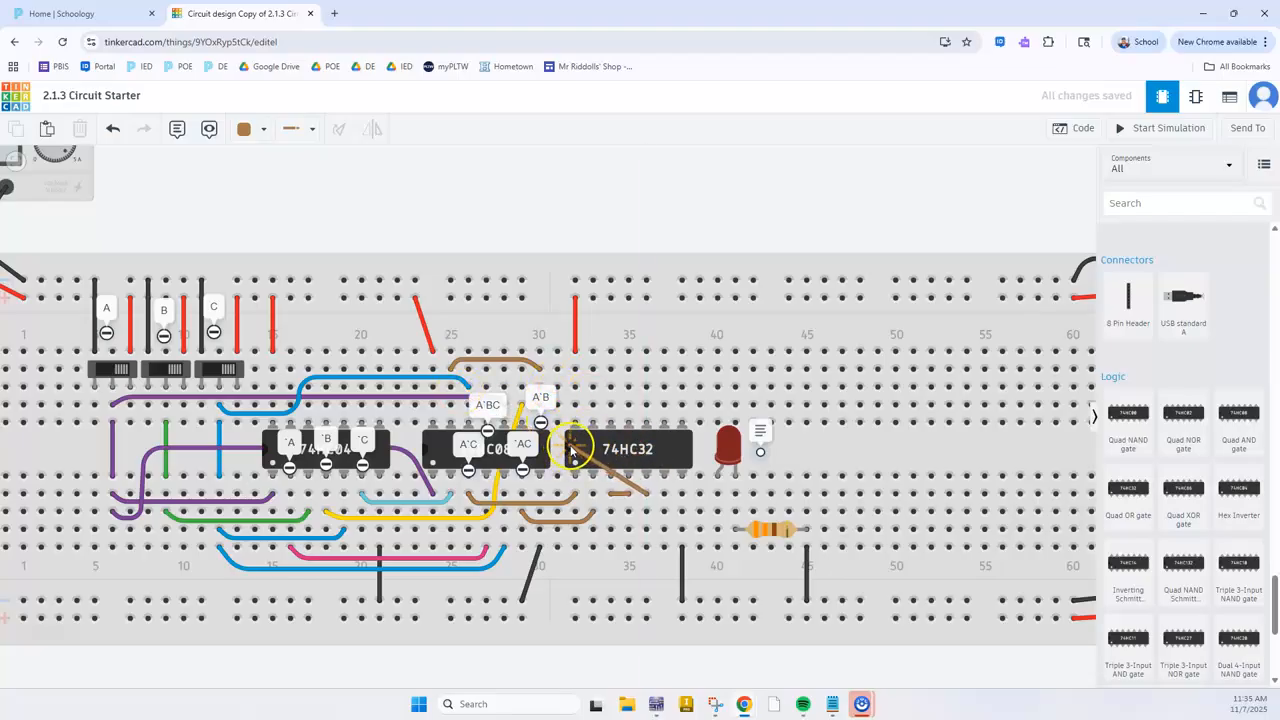
pyautogui.click(566, 380)
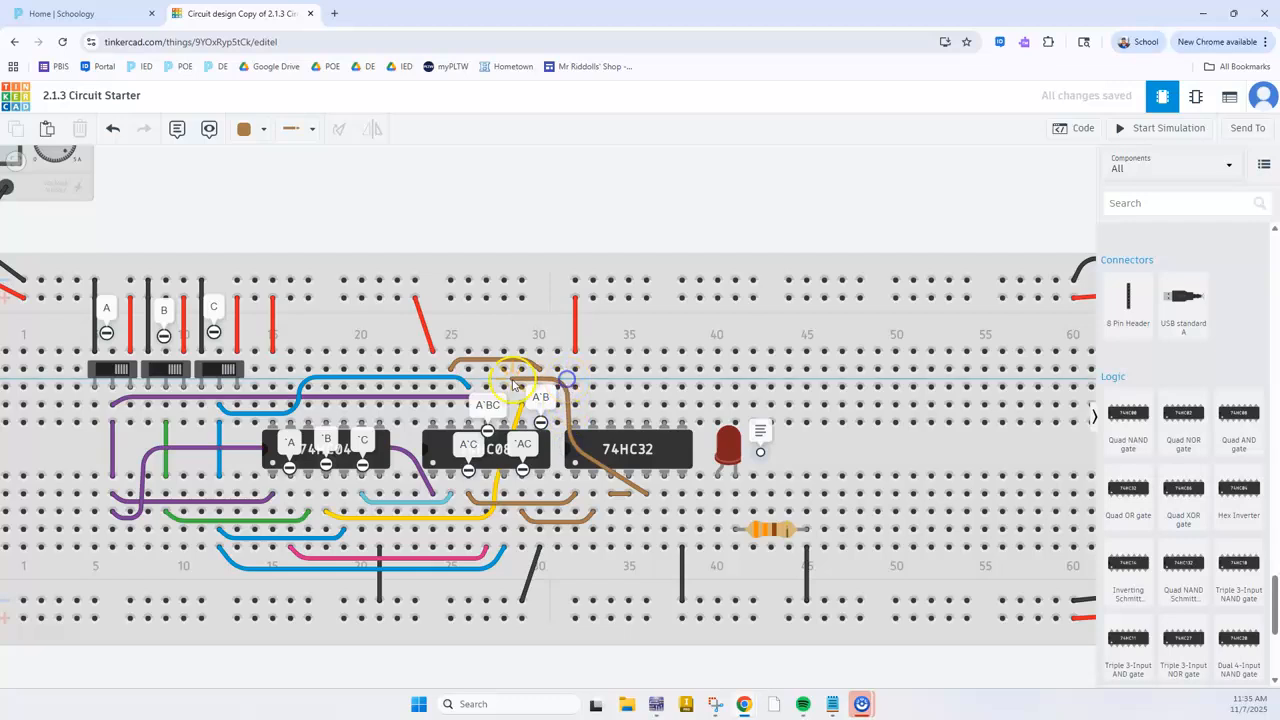
pyautogui.click(489, 380)
pyautogui.click(487, 387)
pyautogui.click(540, 200)
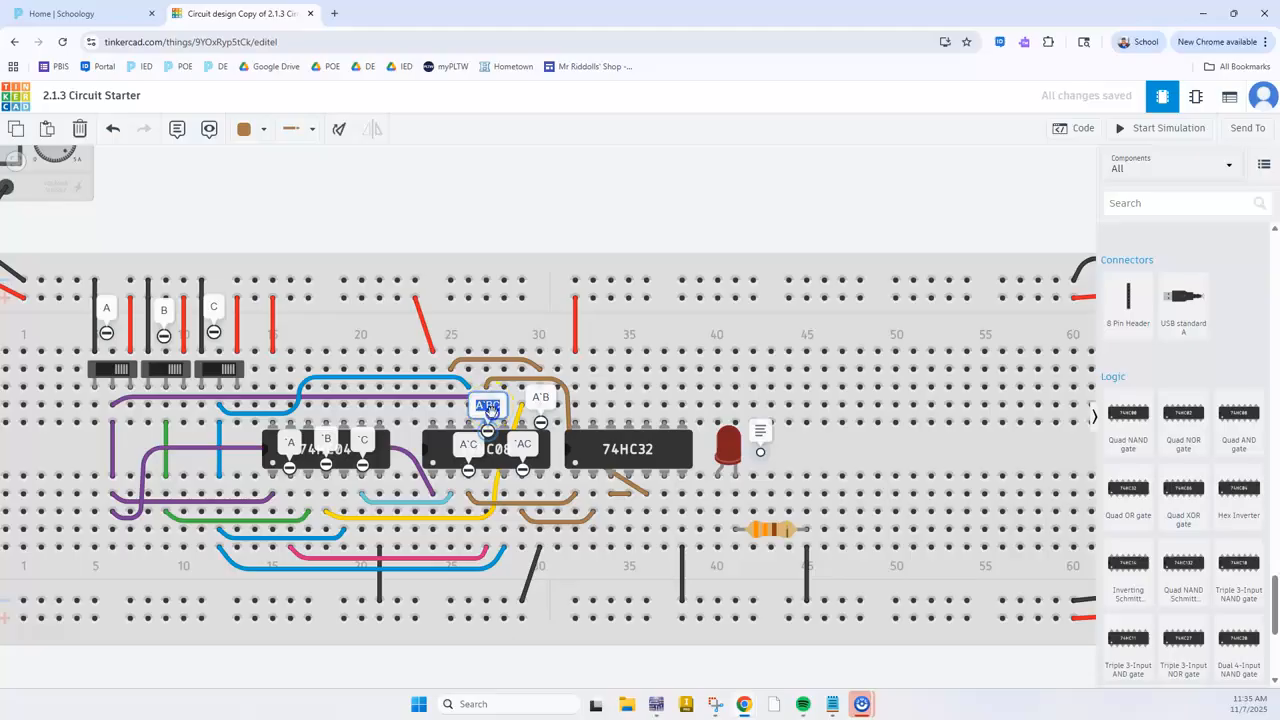
# Move the `AC note's label clear of the A`BC note and place the A`BC note at its output pin in column 27
pyautogui.moveTo(487, 408); pyautogui.dragTo(522, 441)
pyautogui.doubleClick(521, 418)
pyautogui.click(489, 436)
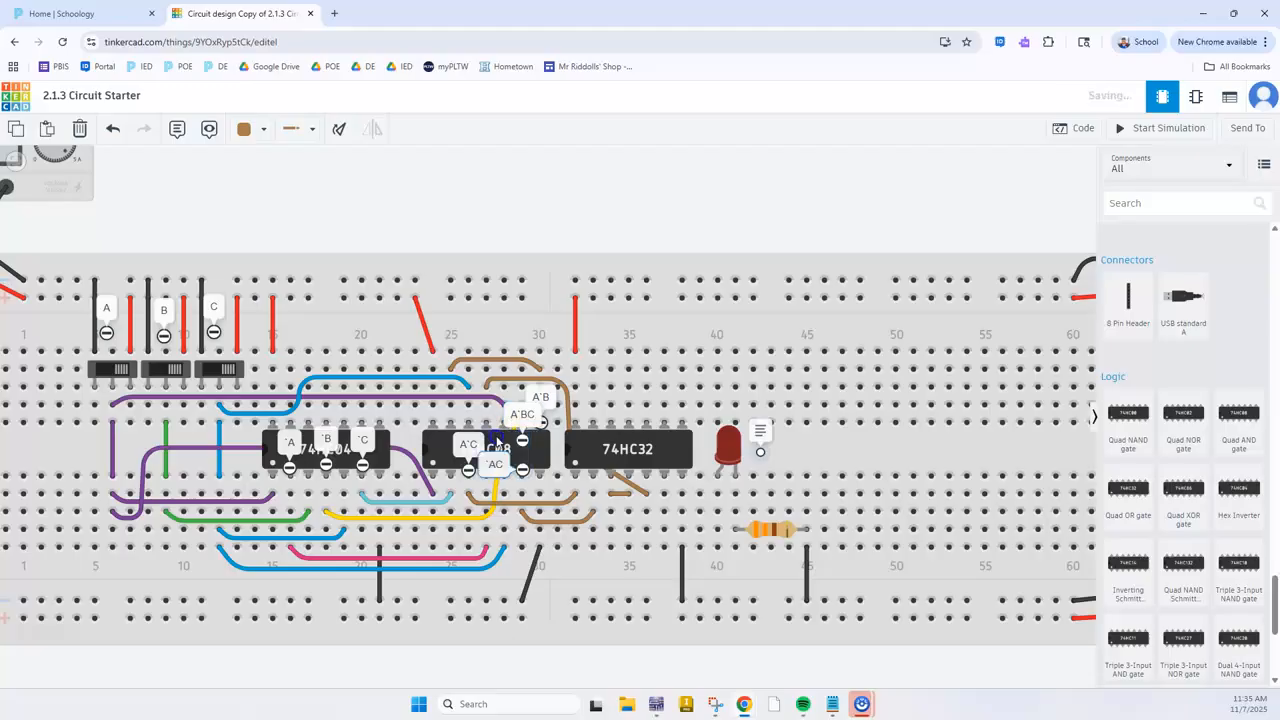
pyautogui.moveTo(522, 441); pyautogui.dragTo(486, 433)
pyautogui.click(630, 212)
# Wire the 74HC32's second-gate output in column 37 to the LED lead in column 40
pyautogui.scroll(1, 651, 508)
pyautogui.moveTo(667, 477); pyautogui.dragTo(724, 498)
pyautogui.click(789, 235)
# Start the simulation and toggle switches A, B and C to test the circuit
pyautogui.scroll(-2, 806, 429)
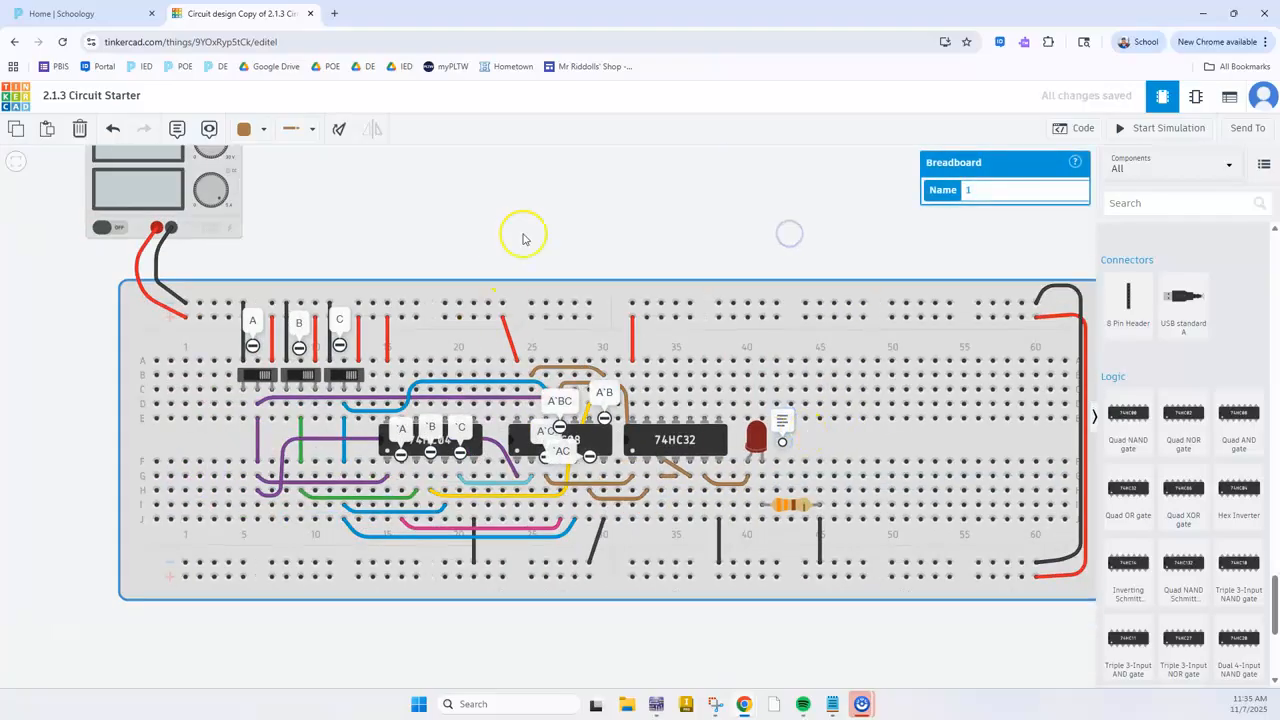
pyautogui.scroll(-1, 625, 262)
pyautogui.click(1145, 128)
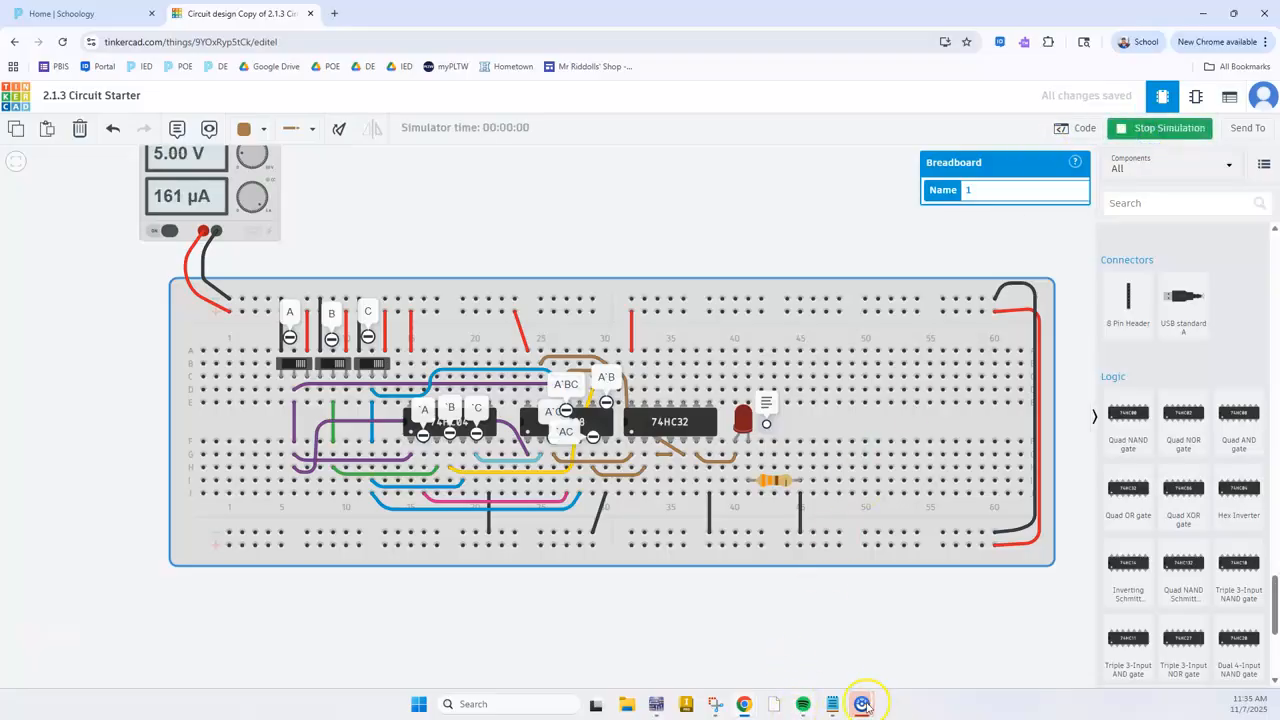
pyautogui.moveTo(546, 226); pyautogui.dragTo(558, 254)
pyautogui.click(307, 393)
pyautogui.click(343, 393)
pyautogui.click(384, 394)
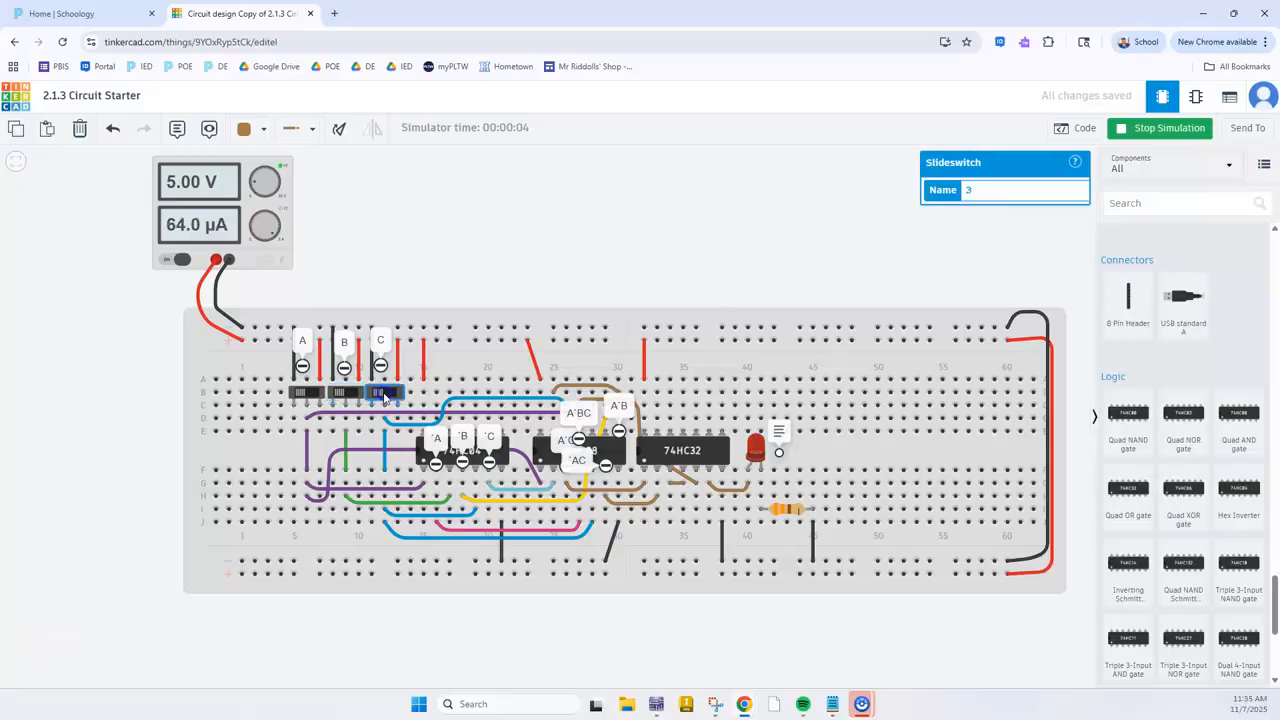
# Check the F1 expression in Multisim and toggle the input switches in the running Tinkercad simulation to test its first minterm
pyautogui.hotkey('alt', 'Tab')
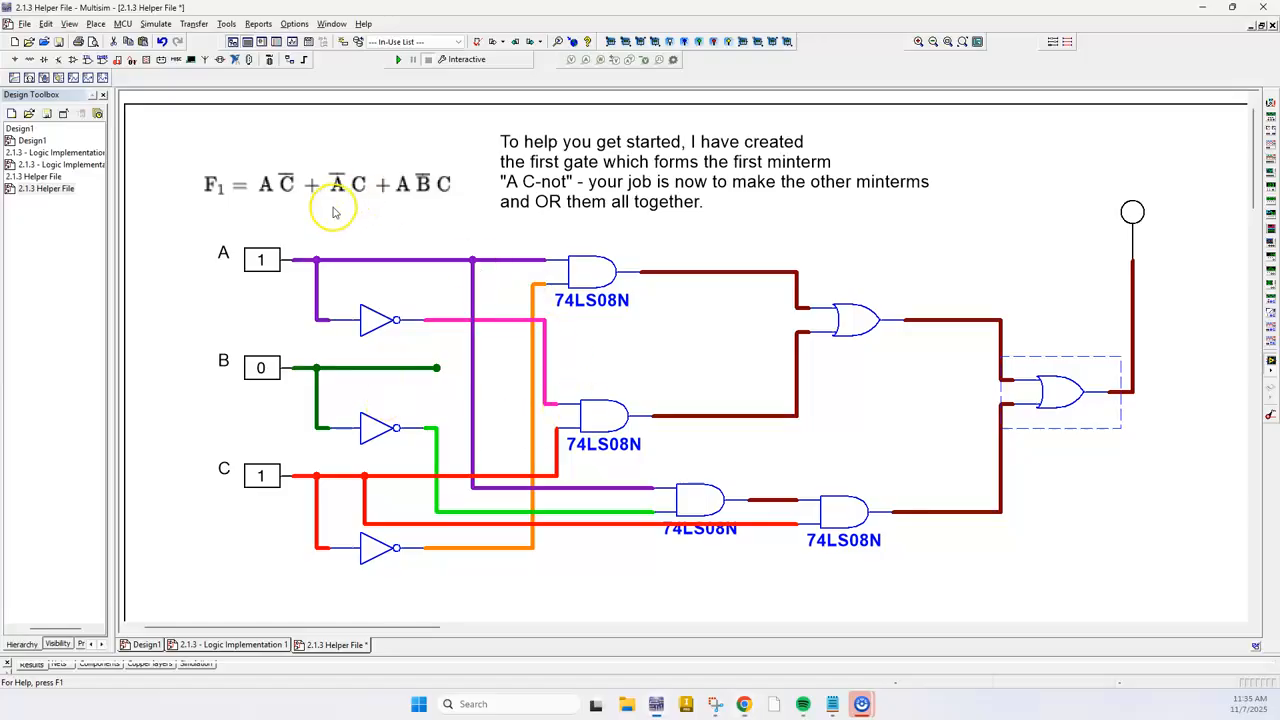
pyautogui.hotkey('alt', 'Tab')
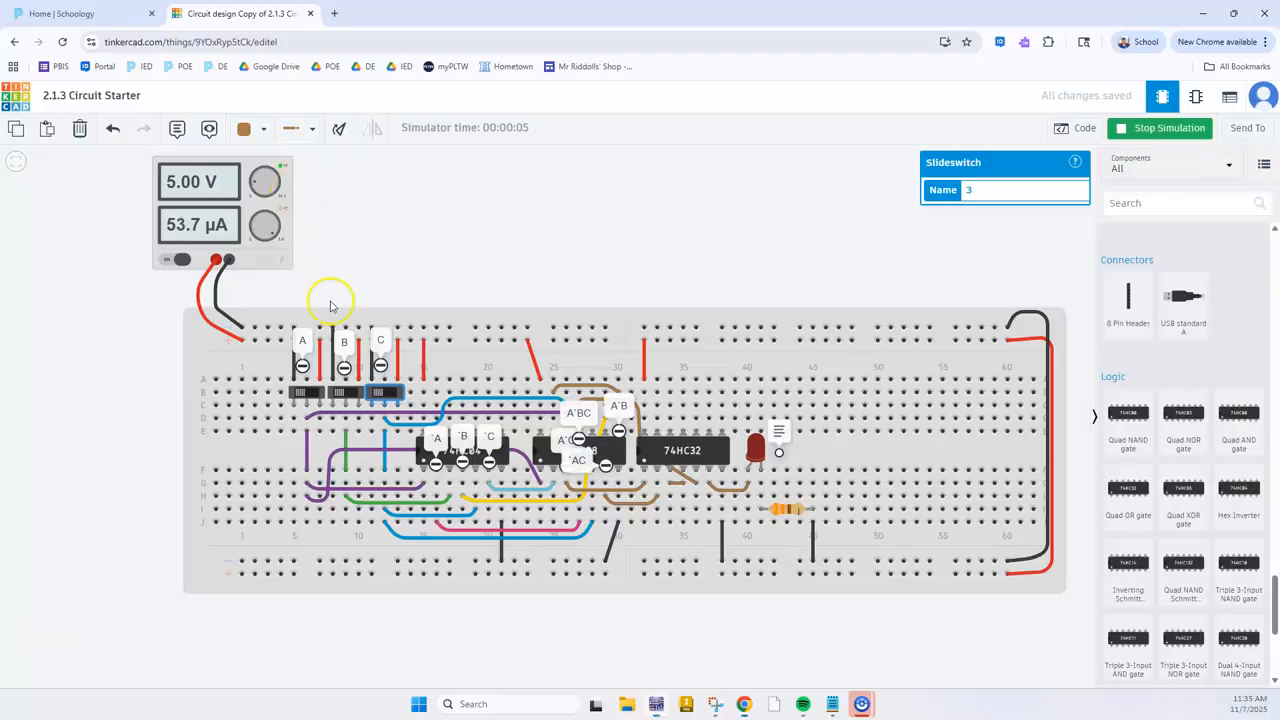
pyautogui.click(303, 393)
pyautogui.click(370, 394)
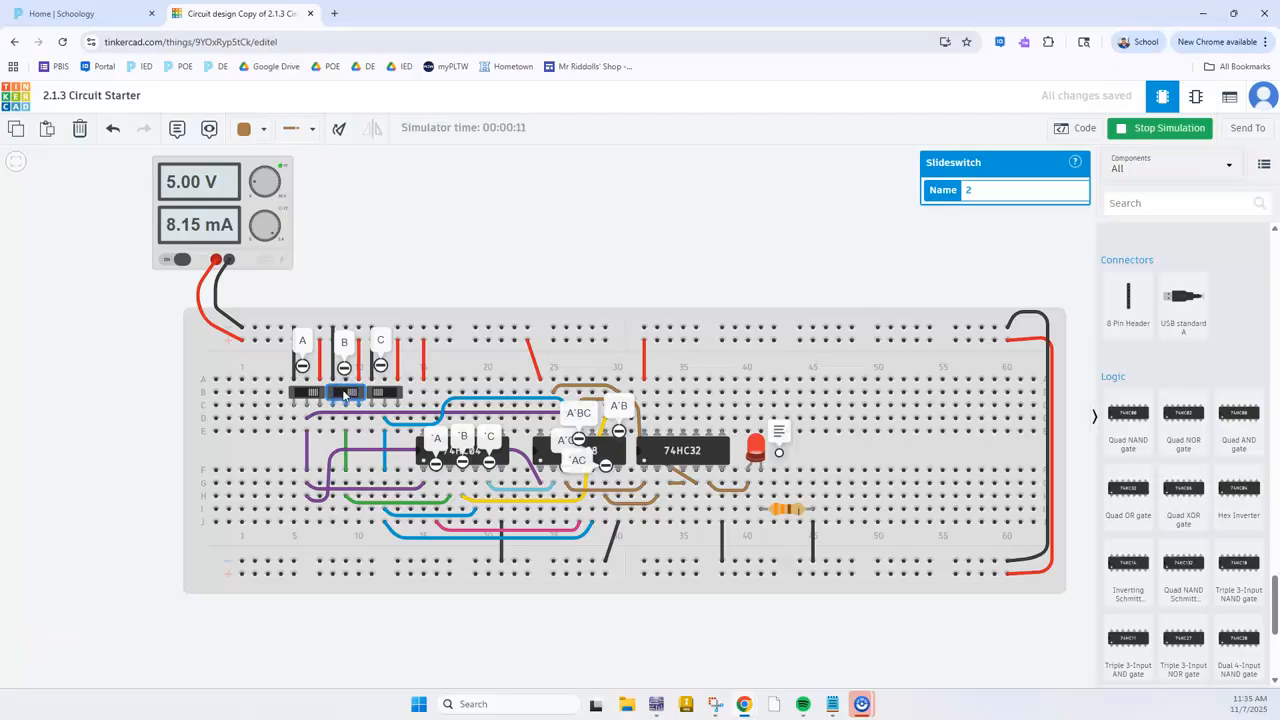
# Compare further switch A and C combinations in the Tinkercad simulation with the remaining F1 minterms shown in Multisim
pyautogui.hotkey('alt', 'Tab')
pyautogui.hotkey('alt', 'Tab')
pyautogui.click(314, 393)
pyautogui.click(385, 393)
pyautogui.hotkey('alt', 'Tab')
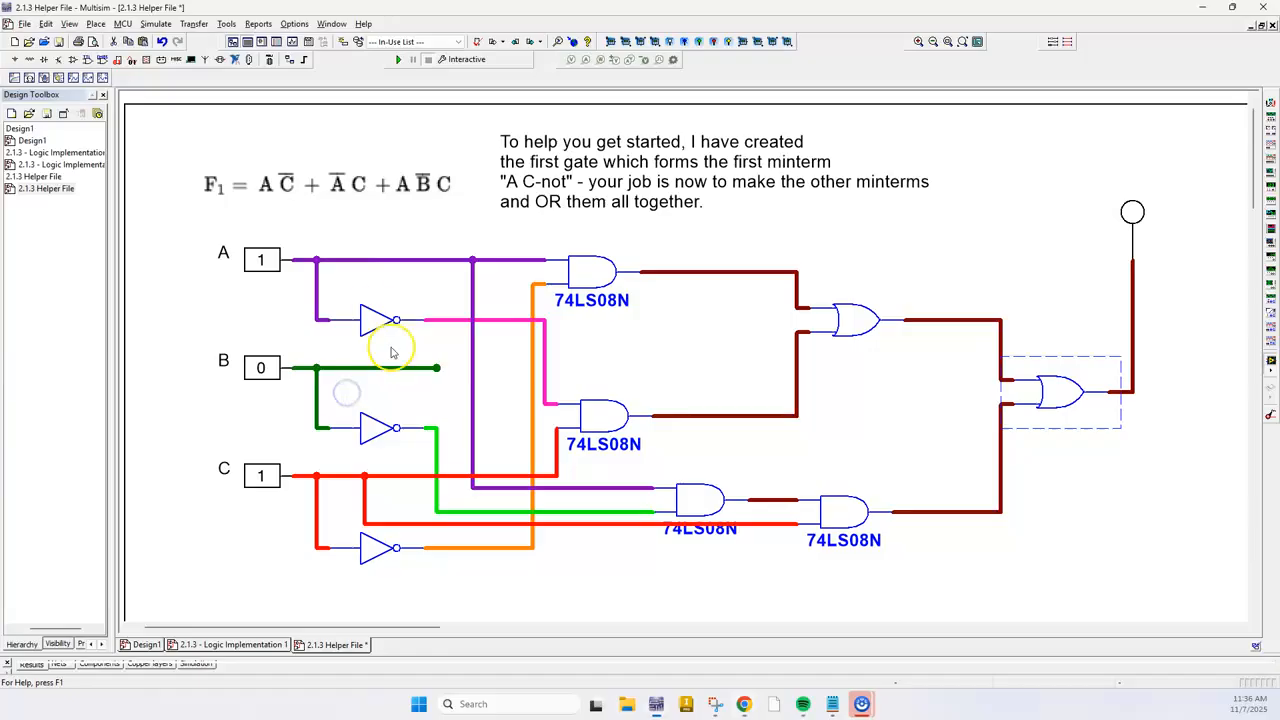
pyautogui.hotkey('alt', 'Tab')
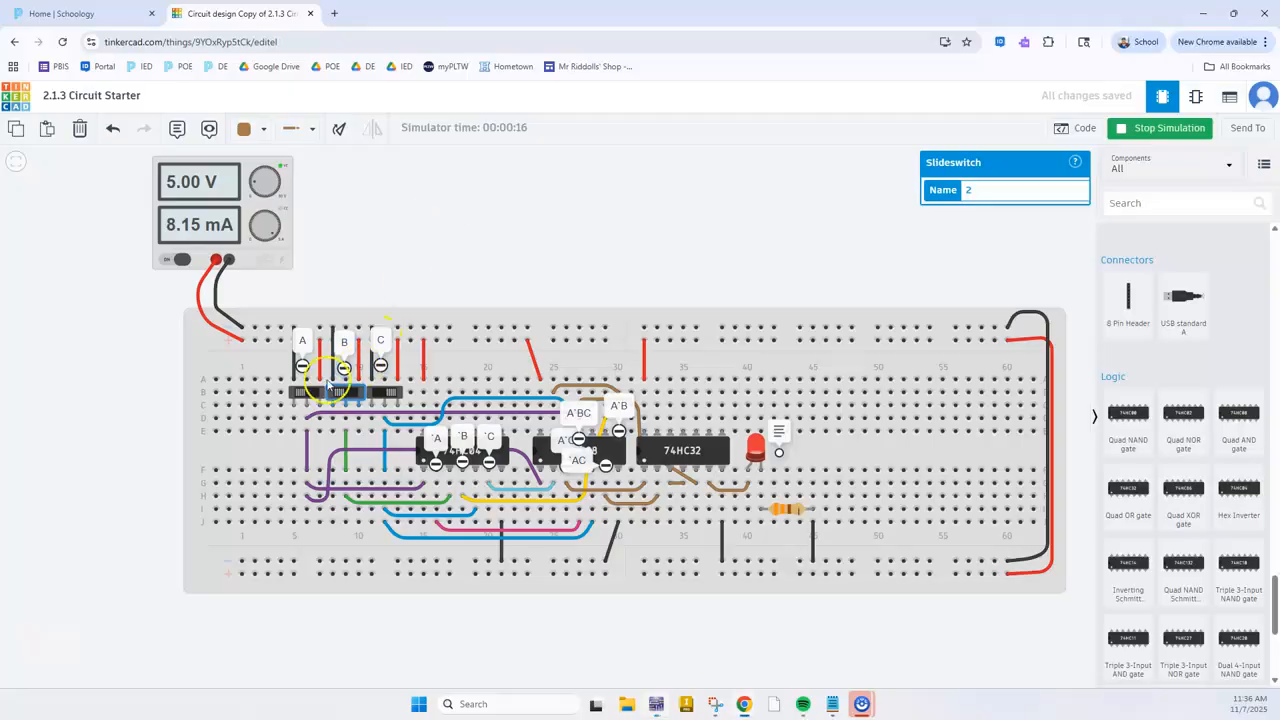
pyautogui.click(303, 395)
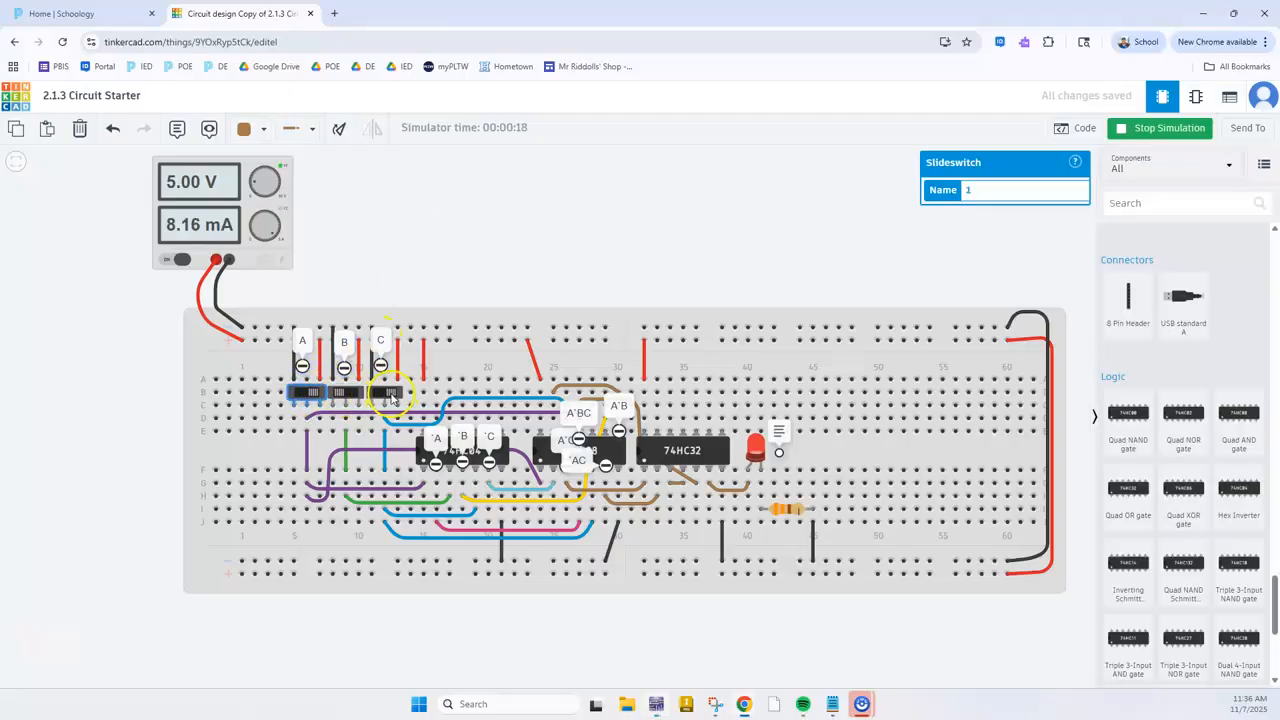